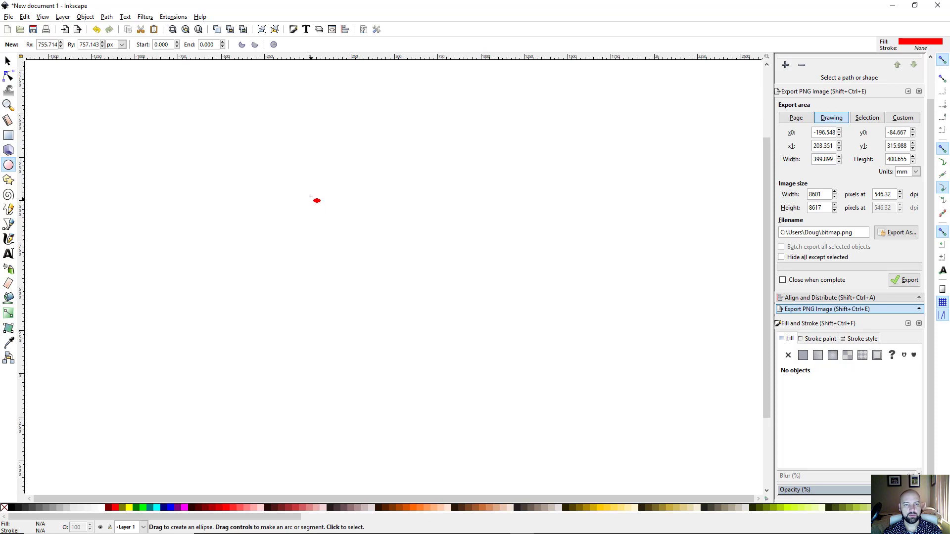
Step: Draw a large red circle, shrink a green copy inside it, and cut it out with Difference
{"action": "key", "text": "ctrl"}
{"action": "left_click_drag", "start_coordinate": [320, 187], "coordinate": [491, 359]}
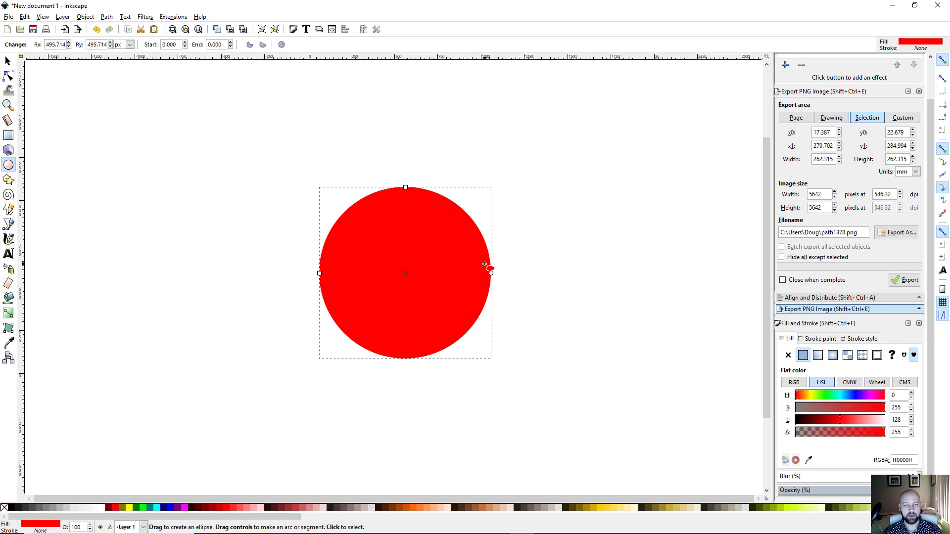
{"action": "key", "text": "s"}
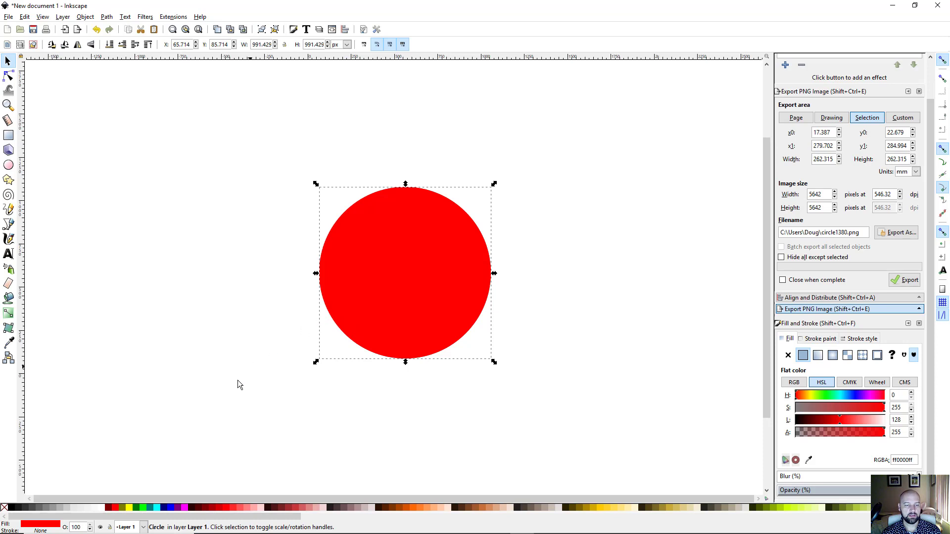
{"action": "left_click", "coordinate": [142, 506]}
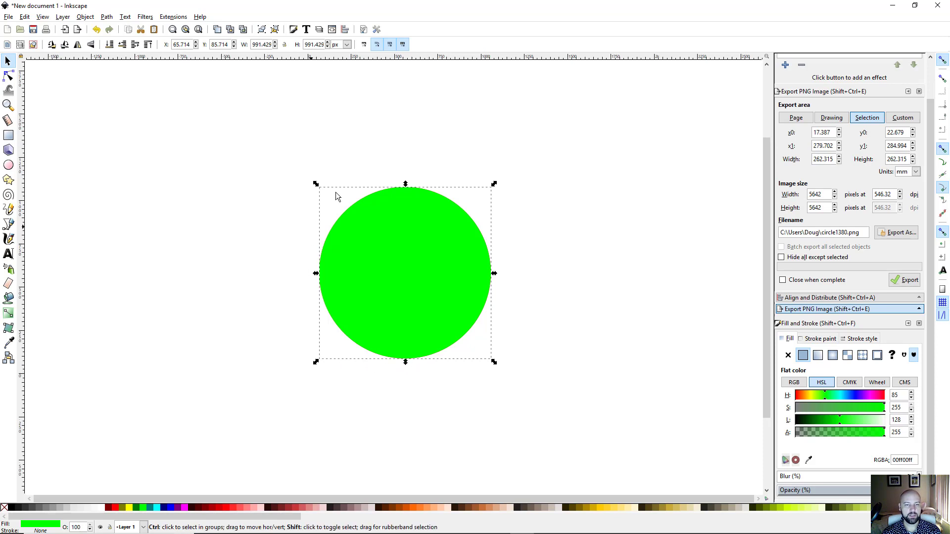
{"action": "left_click_drag", "start_coordinate": [404, 361], "coordinate": [400, 336]}
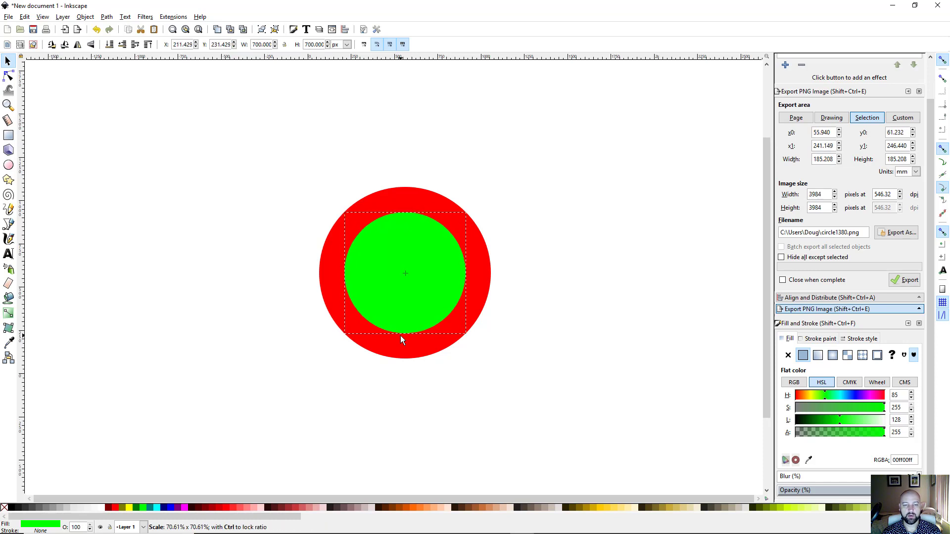
{"action": "left_click_drag", "start_coordinate": [400, 335], "coordinate": [400, 336]}
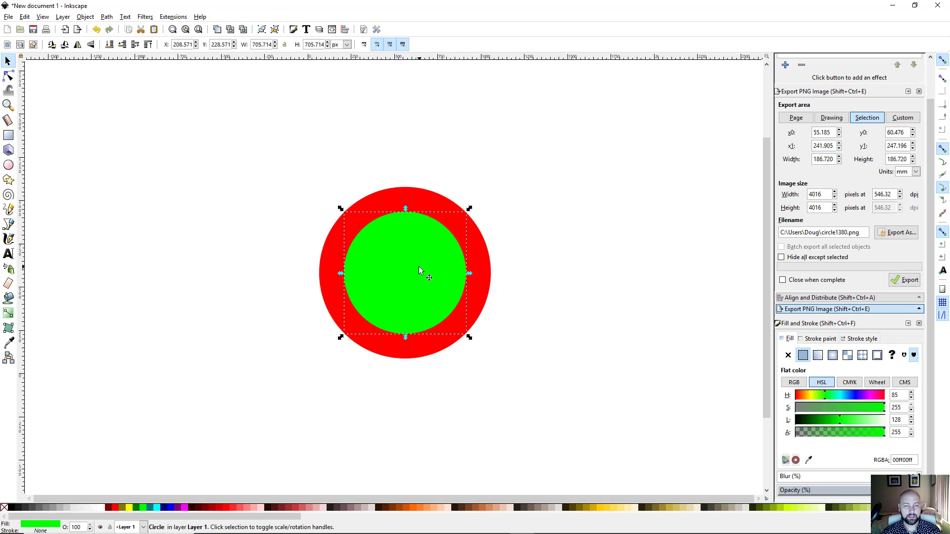
{"action": "left_click", "coordinate": [330, 250], "text": "shift"}
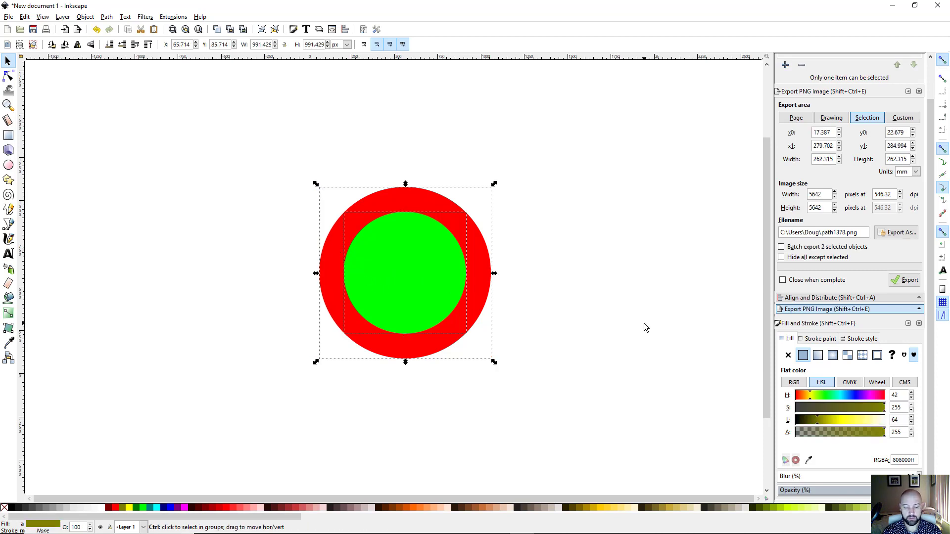
{"action": "key", "text": "ctrl+minus"}
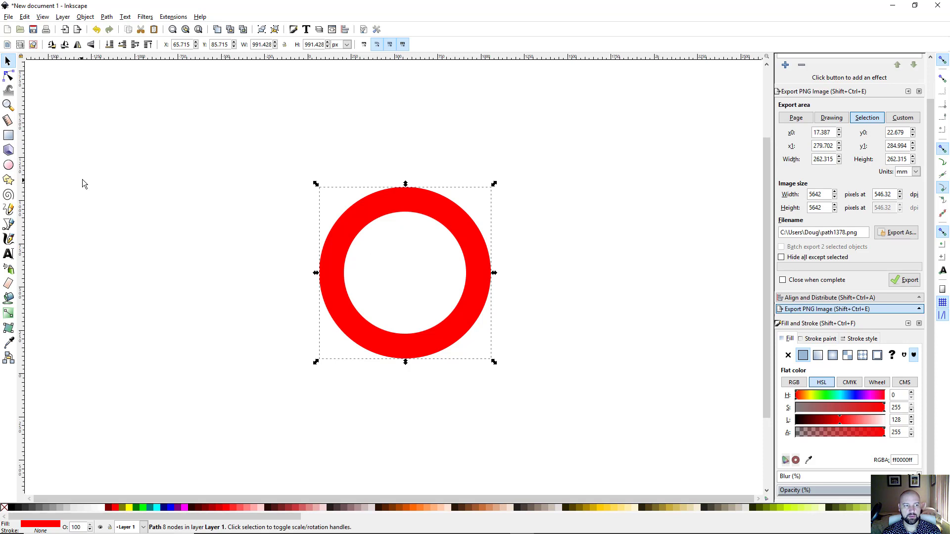
Step: Draw a green circle and centre it on the red ring on both axes
{"action": "left_click", "coordinate": [8, 165]}
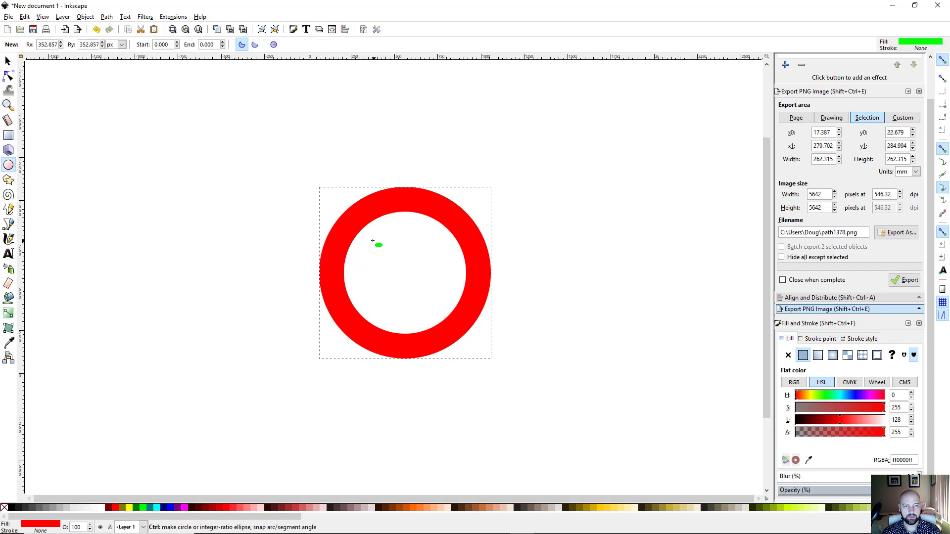
{"action": "left_click_drag", "start_coordinate": [373, 241], "coordinate": [448, 318]}
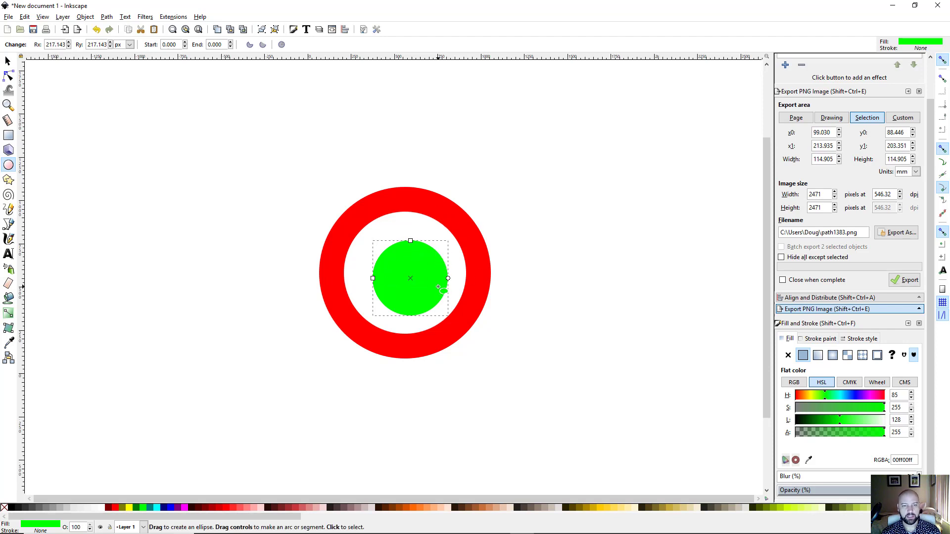
{"action": "key", "text": "s"}
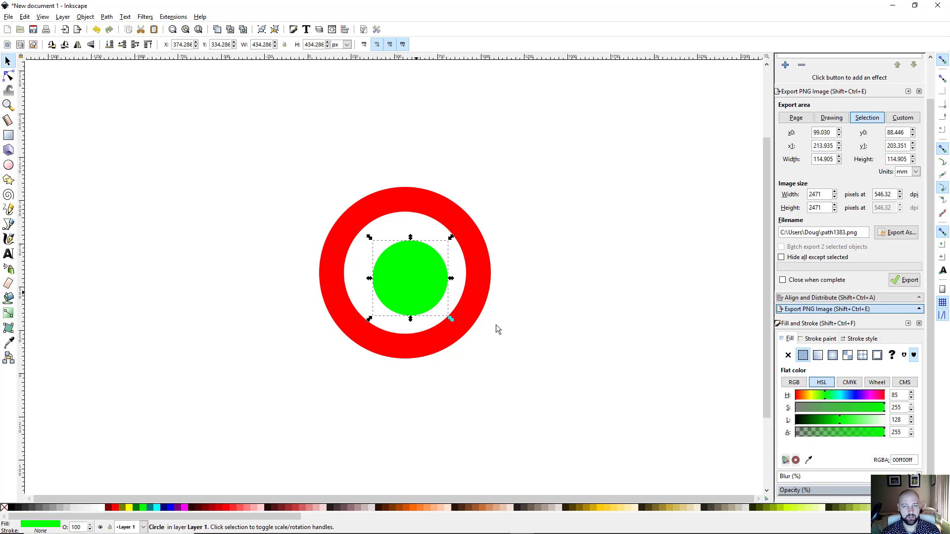
{"action": "left_click", "coordinate": [474, 284], "text": "shift"}
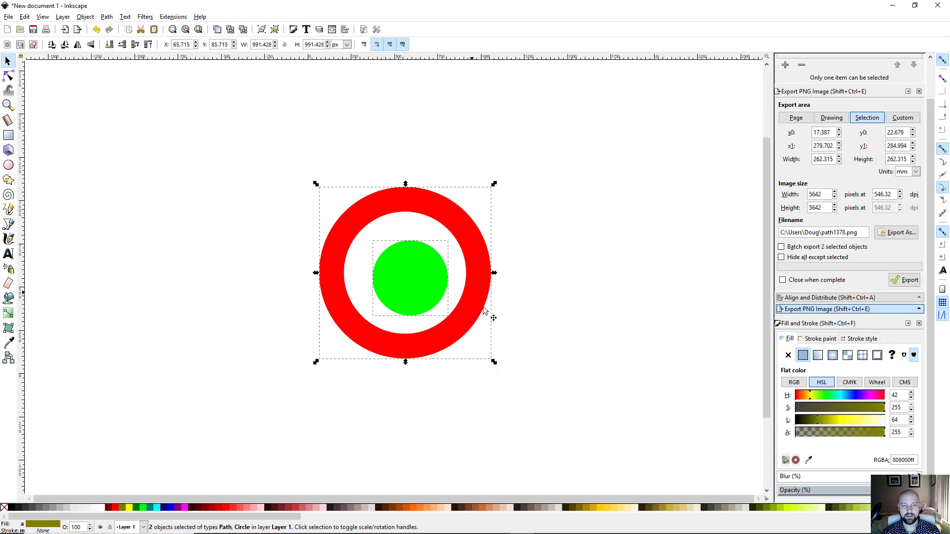
{"action": "left_click", "coordinate": [834, 298]}
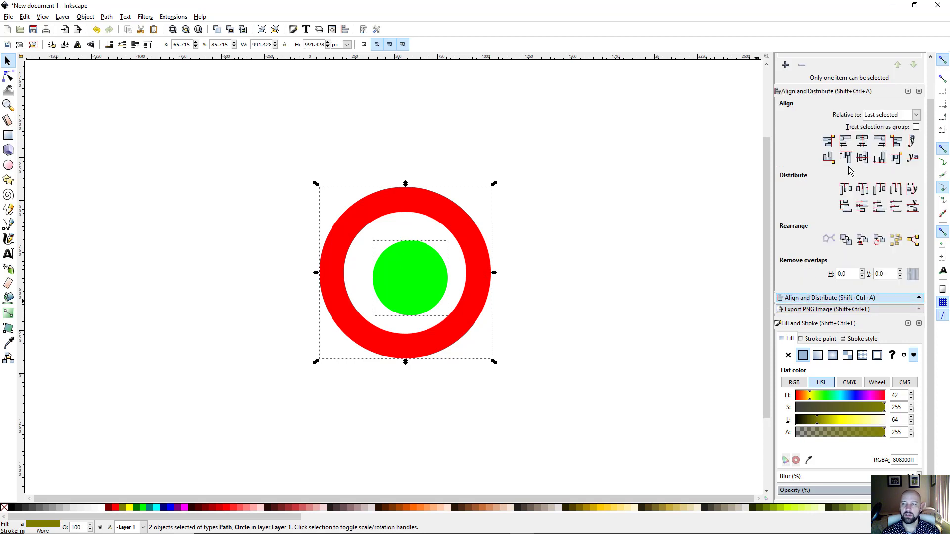
{"action": "left_click", "coordinate": [862, 142]}
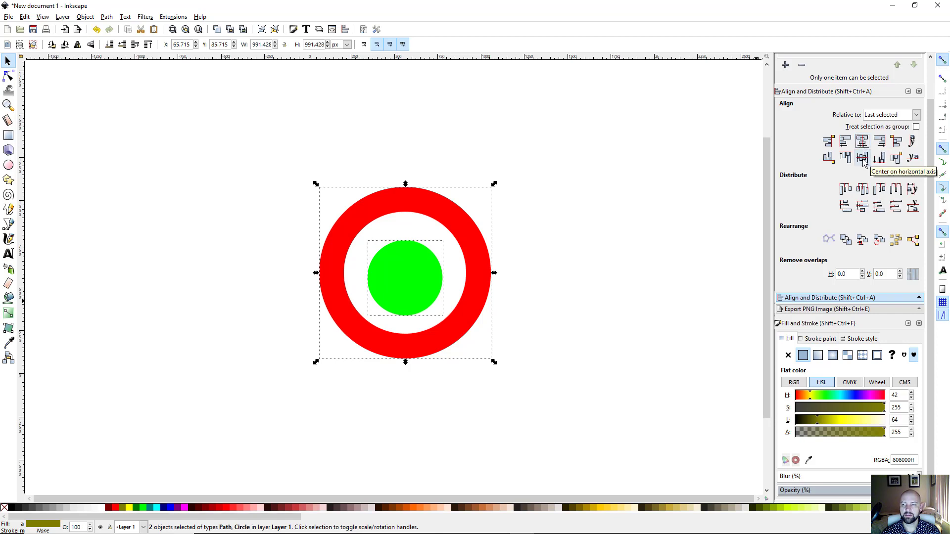
{"action": "left_click", "coordinate": [863, 160]}
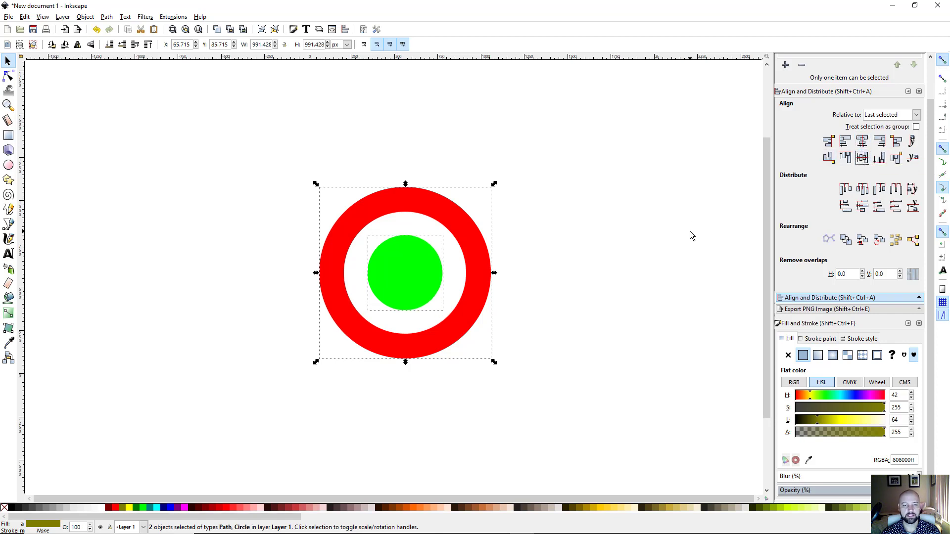
Step: Resize the green circle to fill the ring's centre, then select it with the ring
{"action": "left_click", "coordinate": [579, 244]}
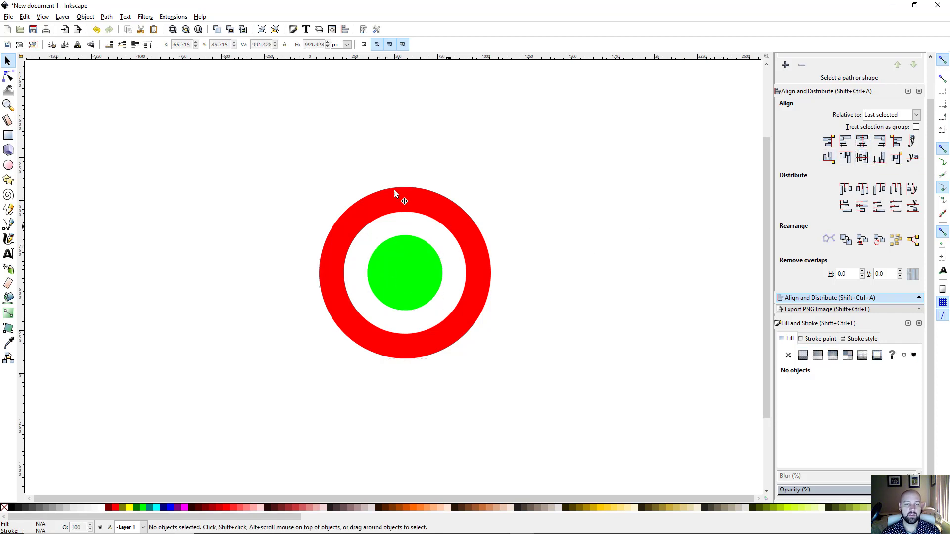
{"action": "left_click", "coordinate": [400, 271]}
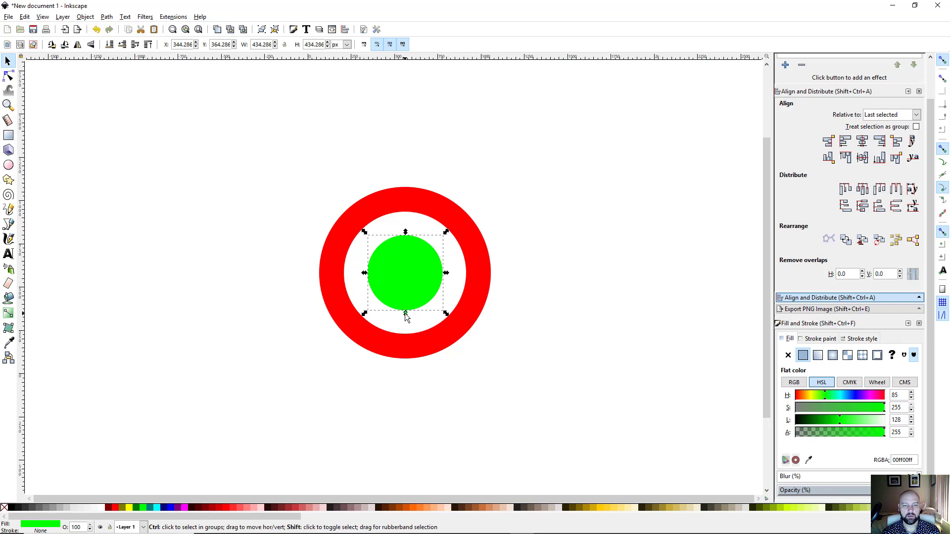
{"action": "left_click_drag", "start_coordinate": [405, 313], "coordinate": [405, 310]}
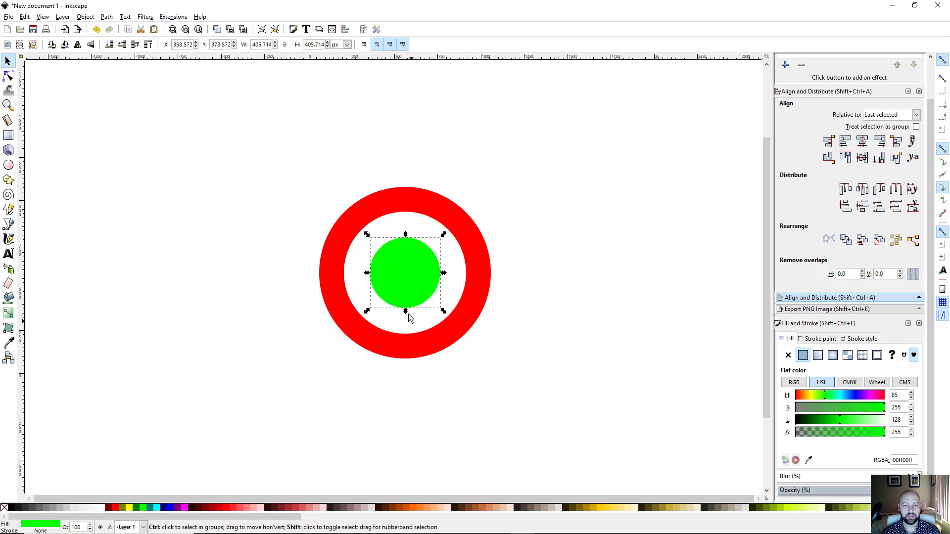
{"action": "left_click_drag", "start_coordinate": [406, 311], "coordinate": [405, 313]}
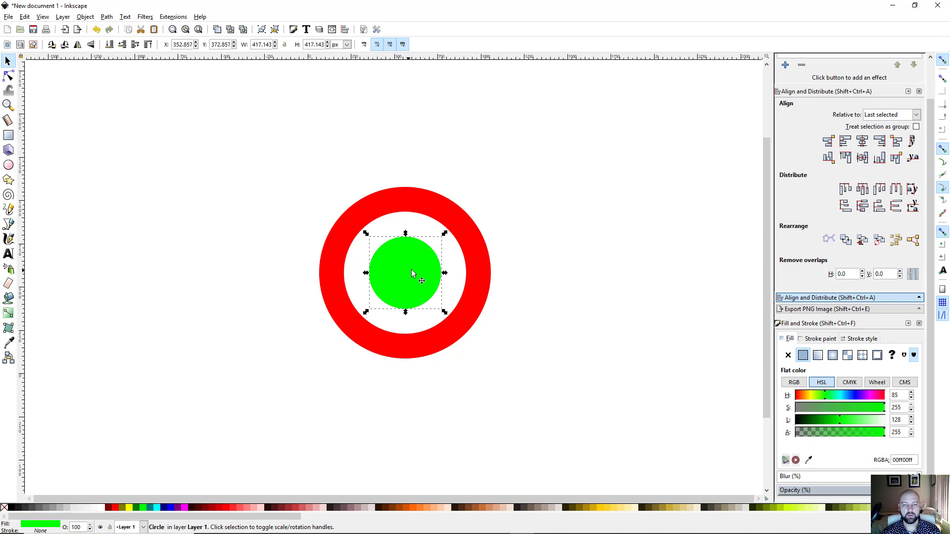
{"action": "left_click", "coordinate": [475, 288], "text": "shift"}
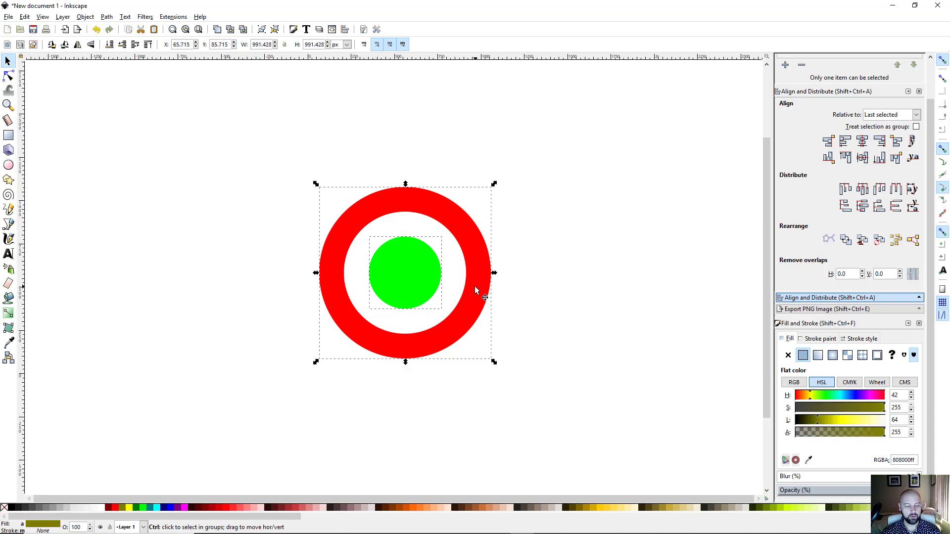
Step: Union the disc and ring into one bullseye and add a Perspective/Envelope path effect
{"action": "key", "text": "ctrl+k"}
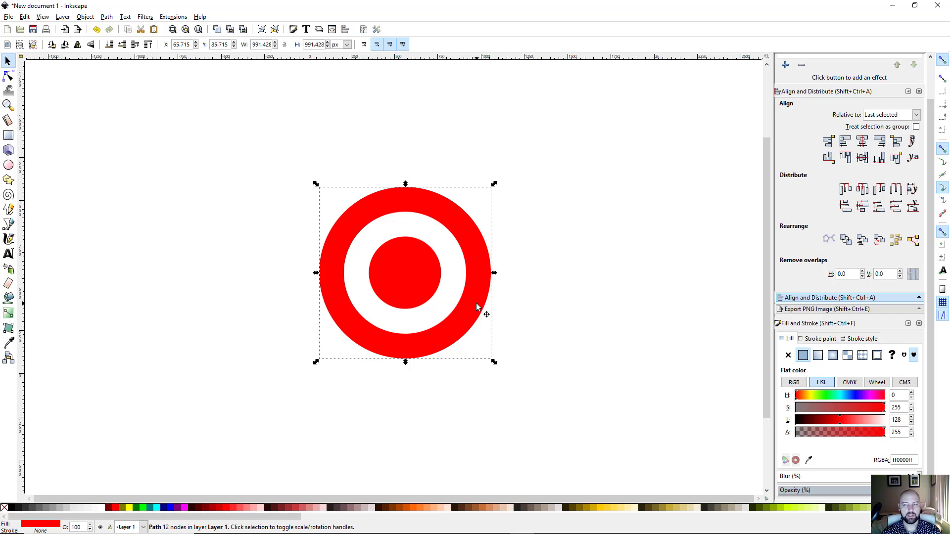
{"action": "left_click", "coordinate": [107, 17]}
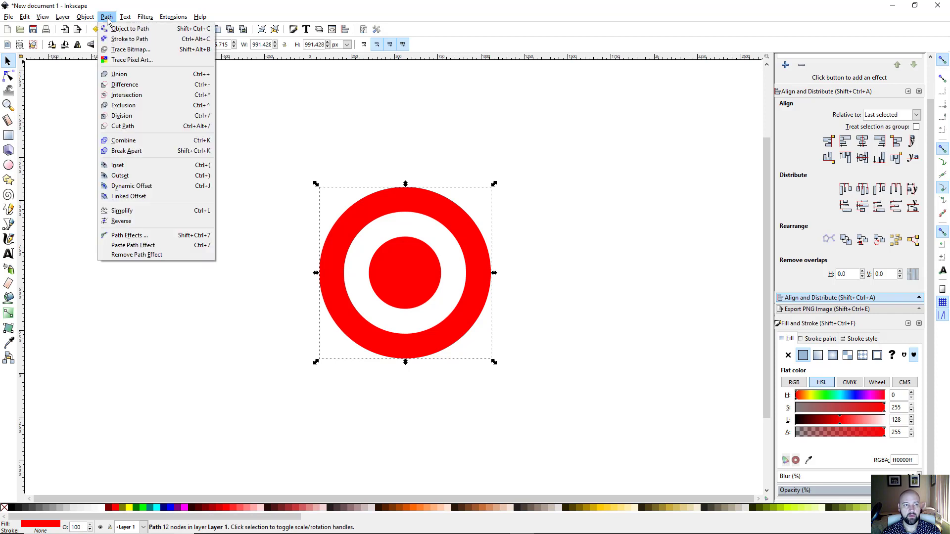
{"action": "left_click", "coordinate": [147, 237]}
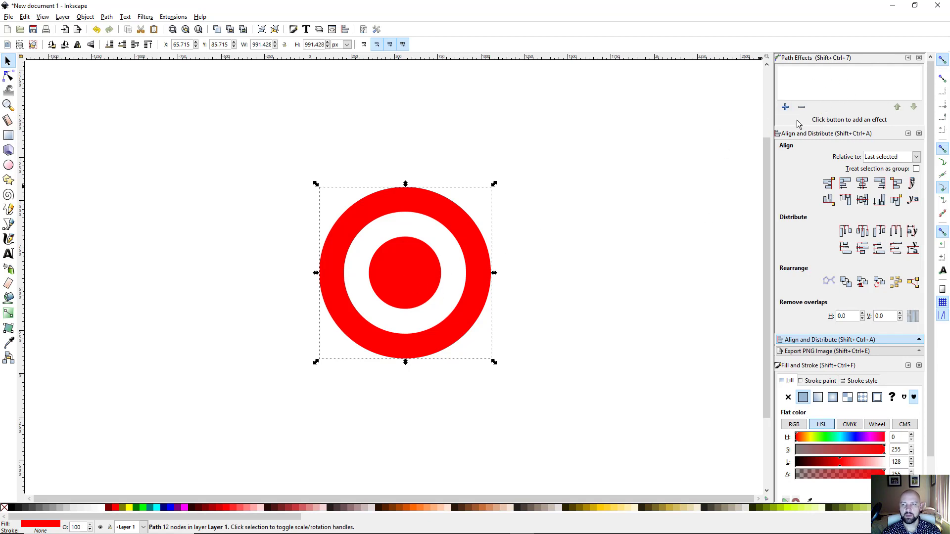
{"action": "left_click", "coordinate": [785, 108]}
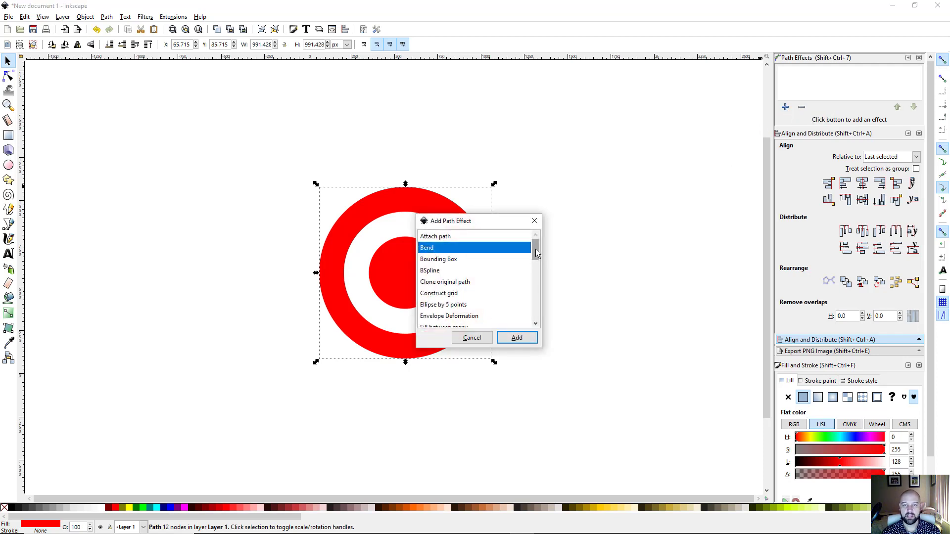
{"action": "left_click_drag", "start_coordinate": [536, 249], "coordinate": [538, 298]}
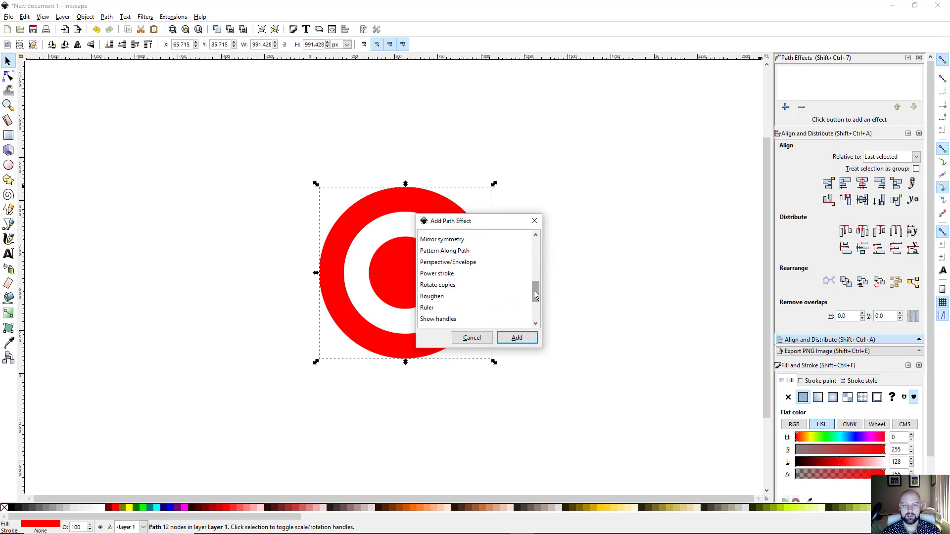
{"action": "left_click", "coordinate": [461, 267]}
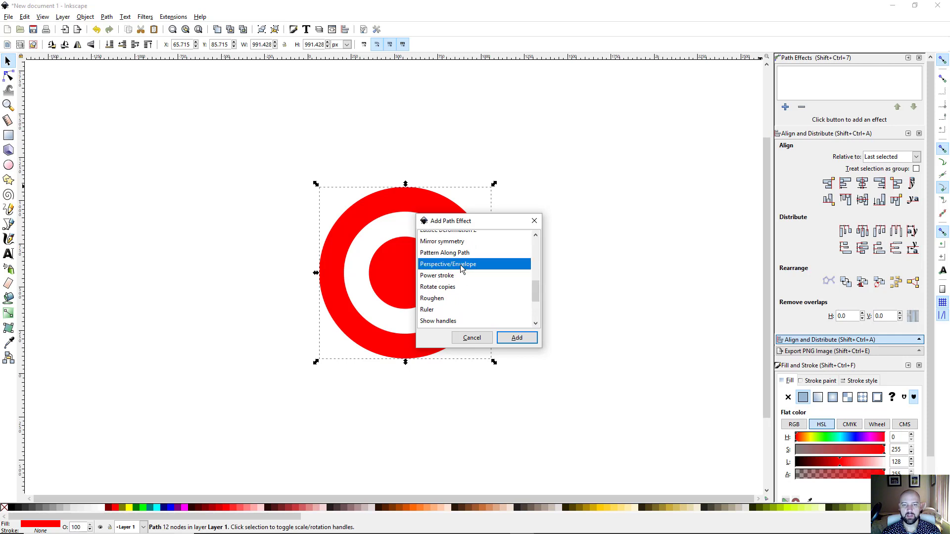
{"action": "left_click", "coordinate": [517, 338]}
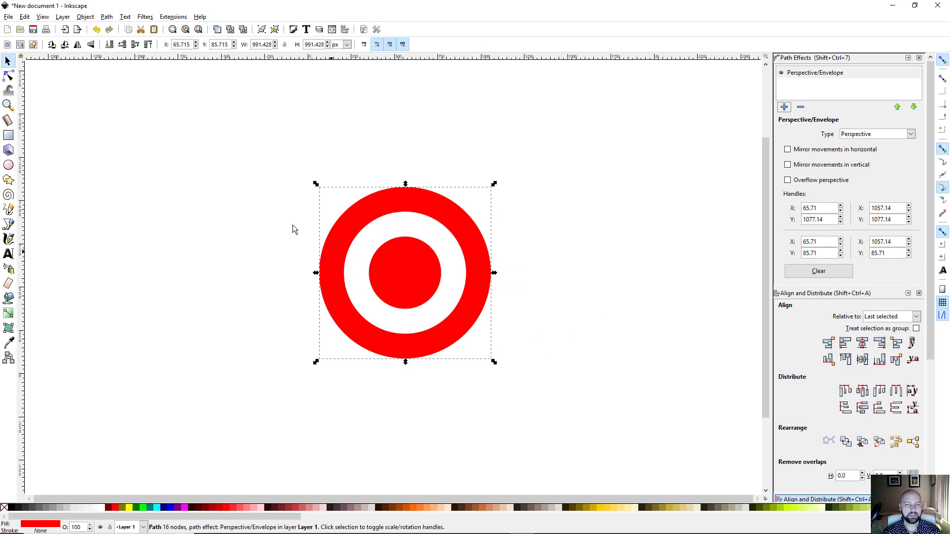
Step: Pull the envelope's top-right corner up and bottom-right corner down into a tall perspective oval
{"action": "left_click", "coordinate": [8, 77]}
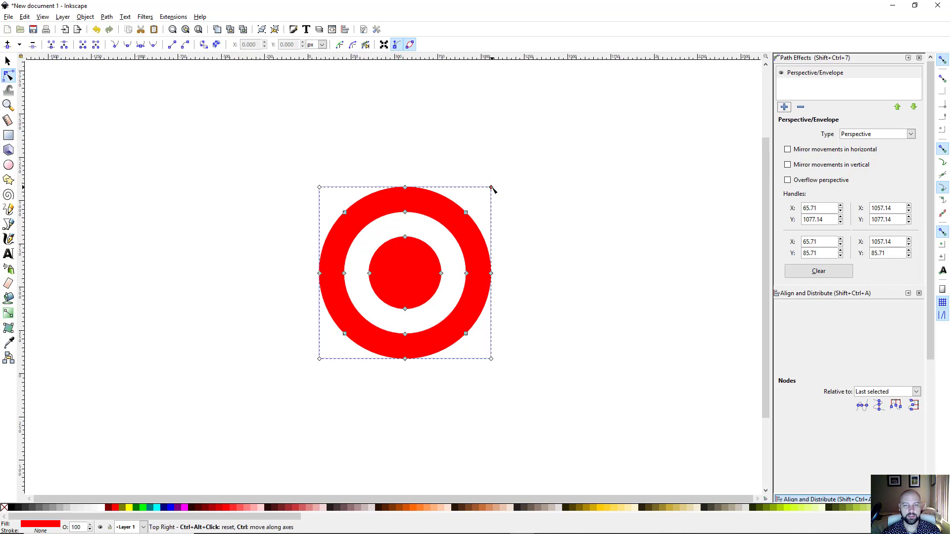
{"action": "left_click_drag", "start_coordinate": [492, 189], "coordinate": [501, 79]}
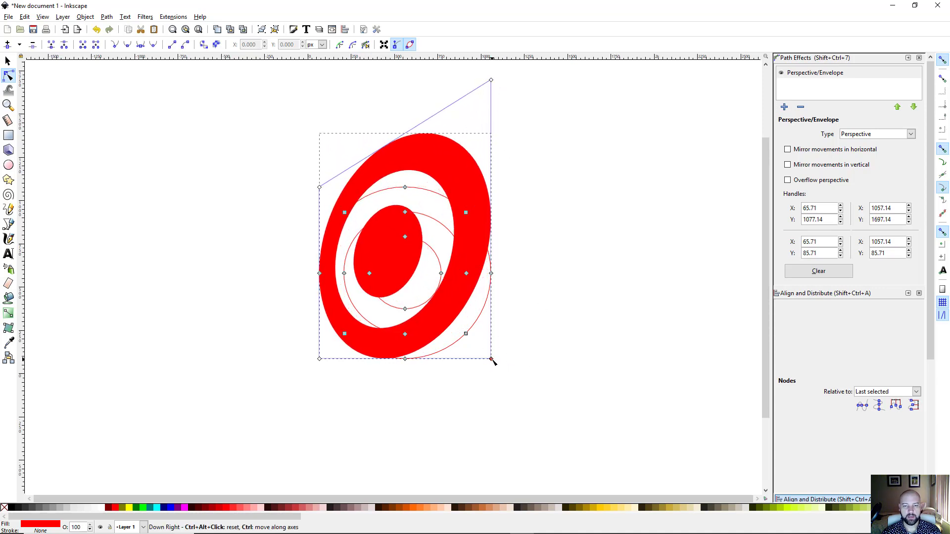
{"action": "left_click_drag", "start_coordinate": [492, 360], "coordinate": [493, 489]}
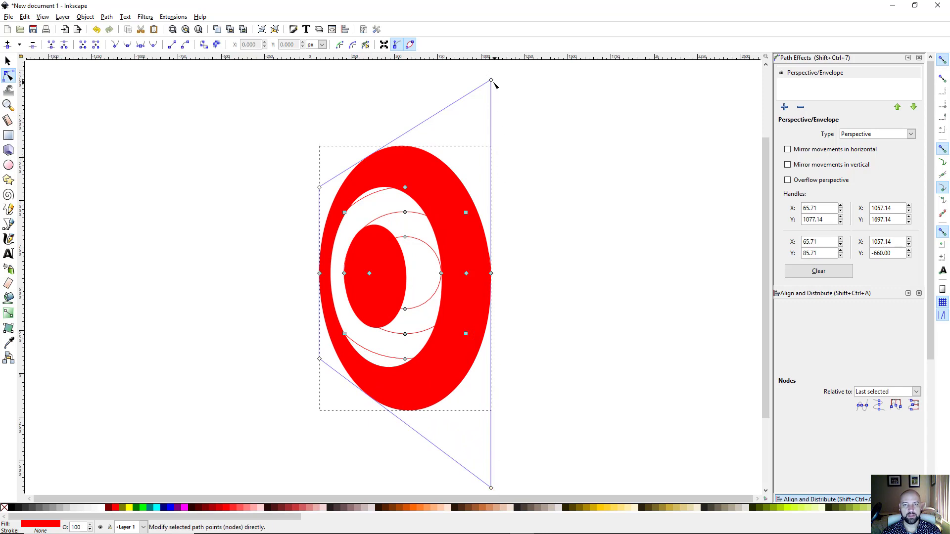
{"action": "left_click_drag", "start_coordinate": [491, 80], "coordinate": [490, 70]}
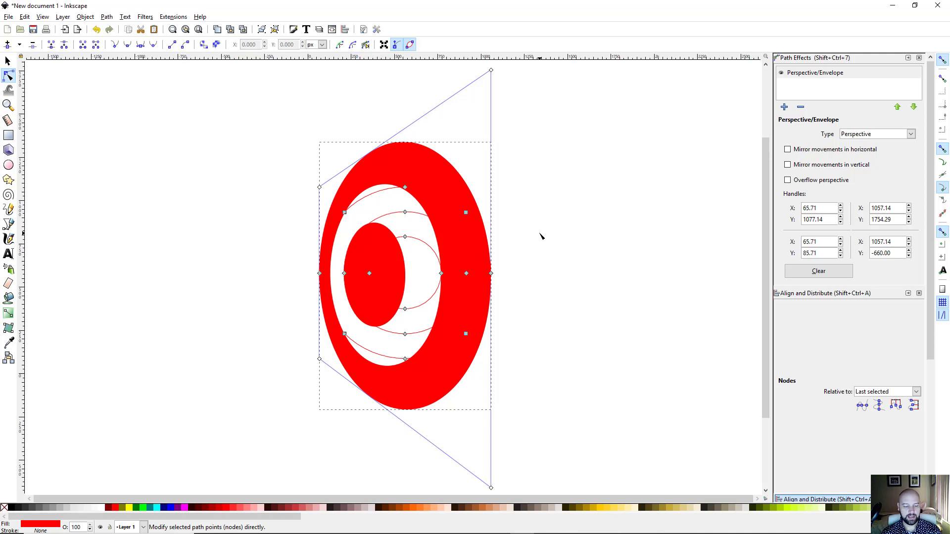
{"action": "key", "text": "s"}
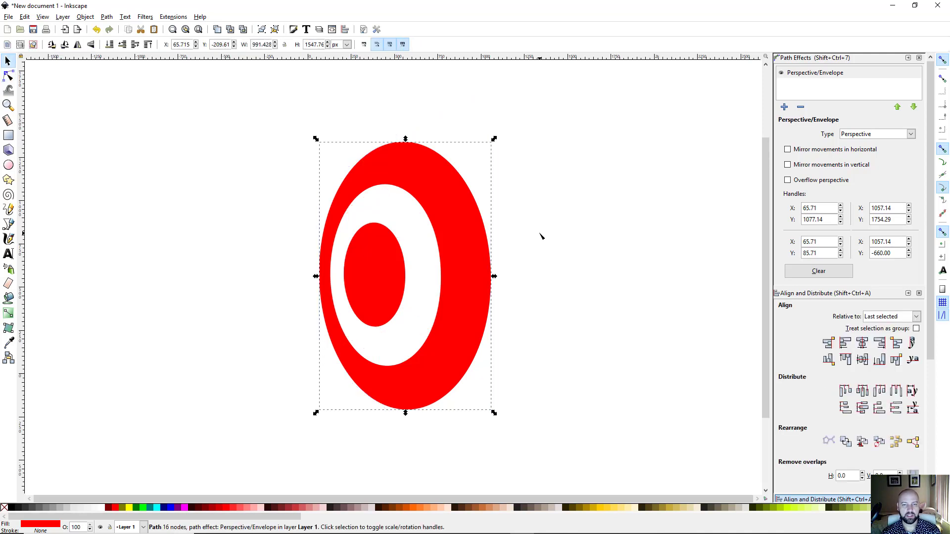
Step: Rotate the bullseye diagonally and add a maroon duplicate shifted down-right, with snapping off
{"action": "left_click", "coordinate": [460, 267]}
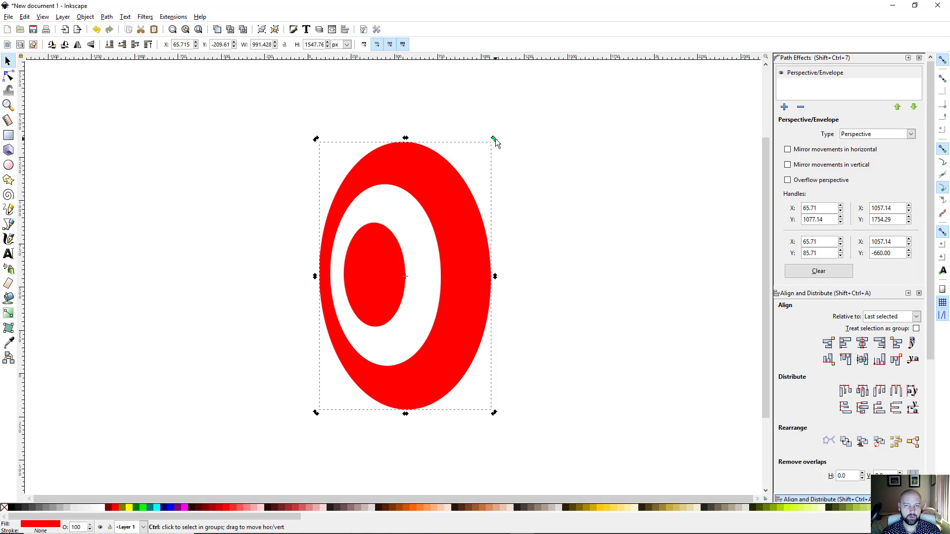
{"action": "left_click_drag", "start_coordinate": [494, 139], "coordinate": [596, 219]}
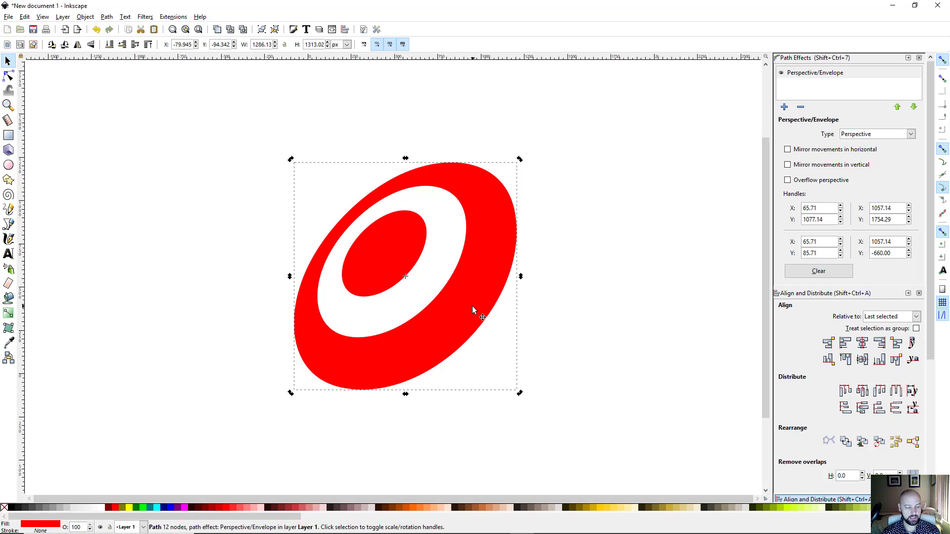
{"action": "key", "text": "ctrl+d"}
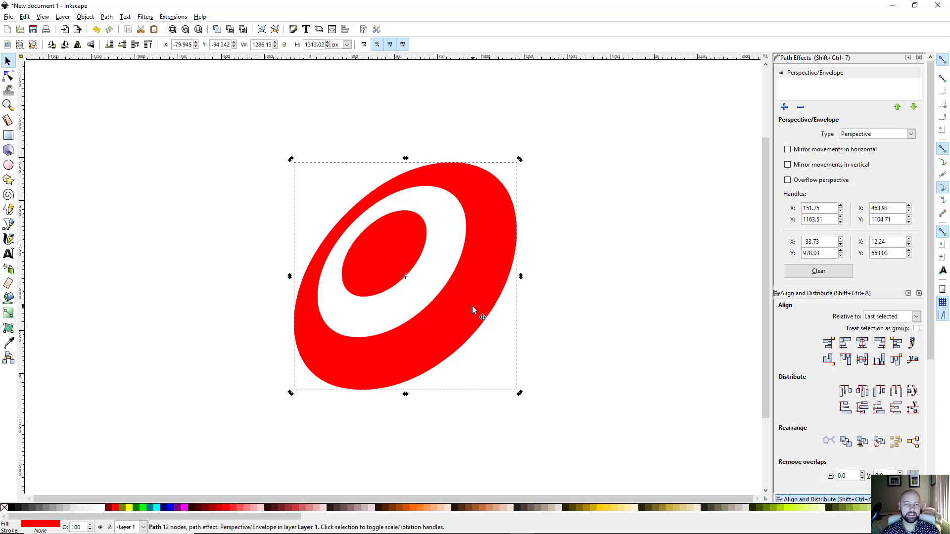
{"action": "left_click", "coordinate": [108, 505]}
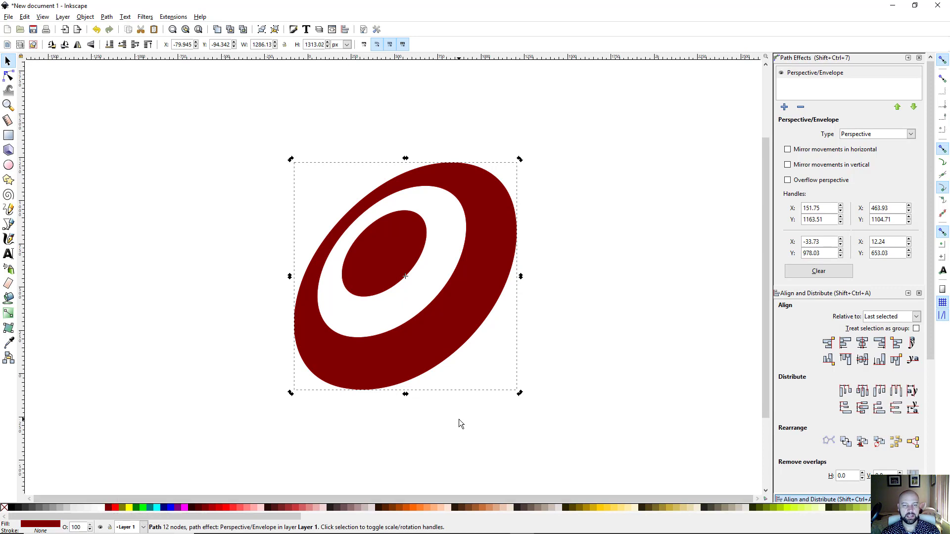
{"action": "left_click", "coordinate": [943, 60]}
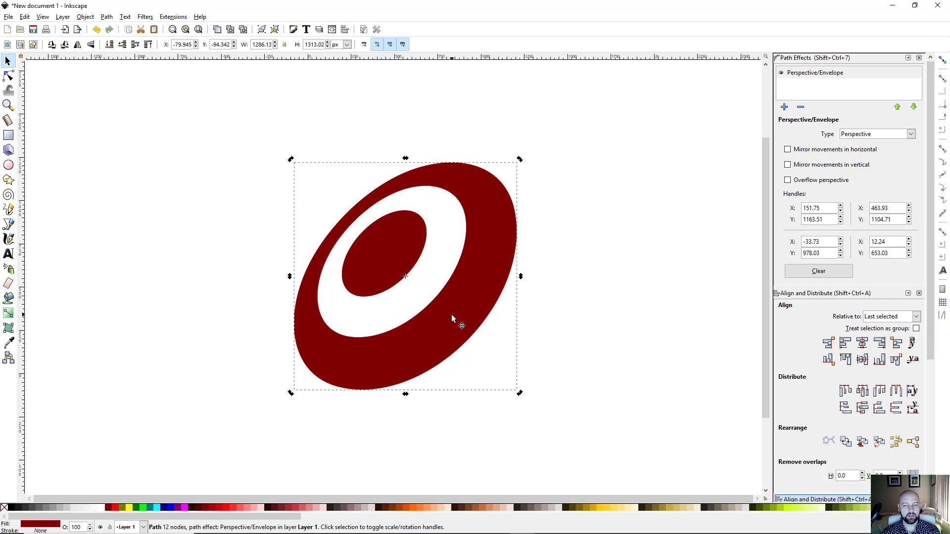
{"action": "left_click_drag", "start_coordinate": [451, 318], "coordinate": [462, 322]}
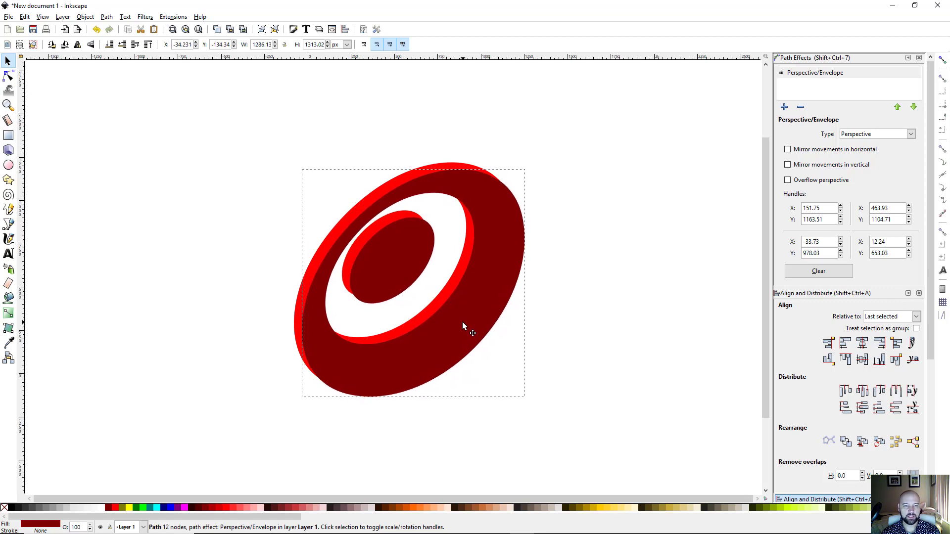
Step: Nudge the maroon copy further down-right and send it behind the red bullseye
{"action": "left_click_drag", "start_coordinate": [462, 321], "coordinate": [464, 322]}
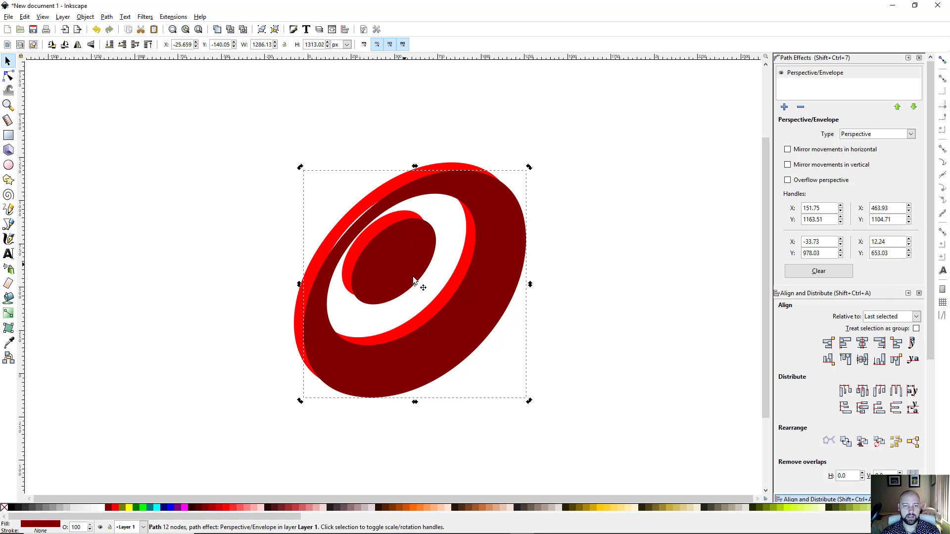
{"action": "left_click", "coordinate": [443, 343]}
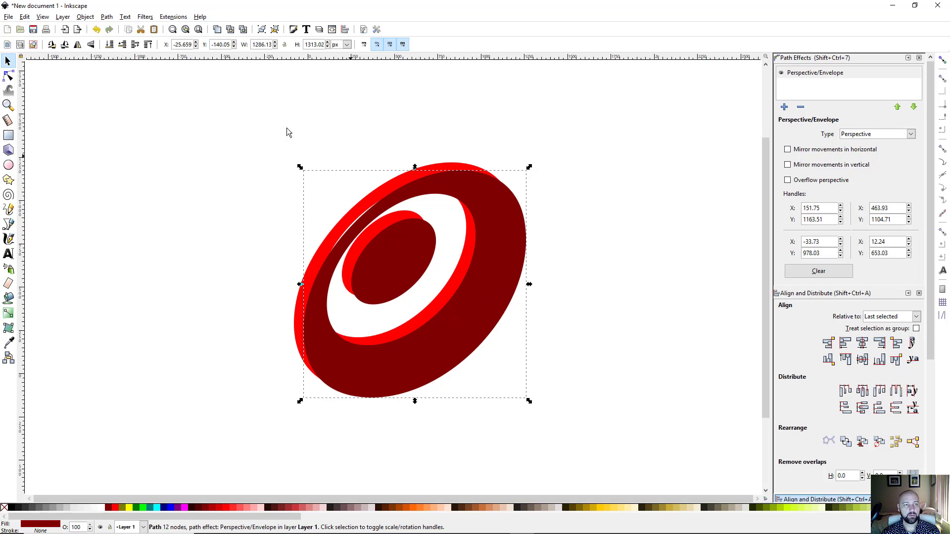
{"action": "left_click", "coordinate": [109, 45]}
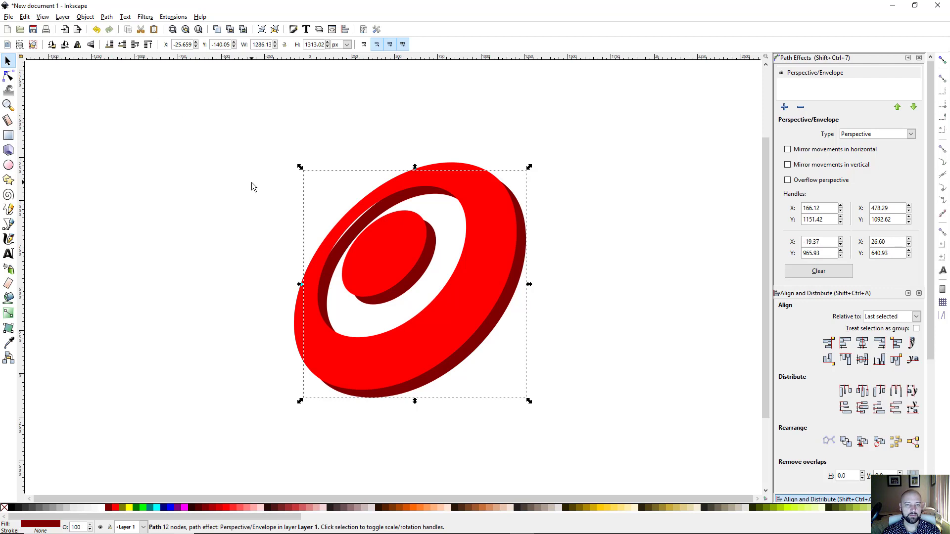
Step: Convert both the red face and maroon extrusion to plain paths with Object to Path
{"action": "left_click", "coordinate": [251, 203]}
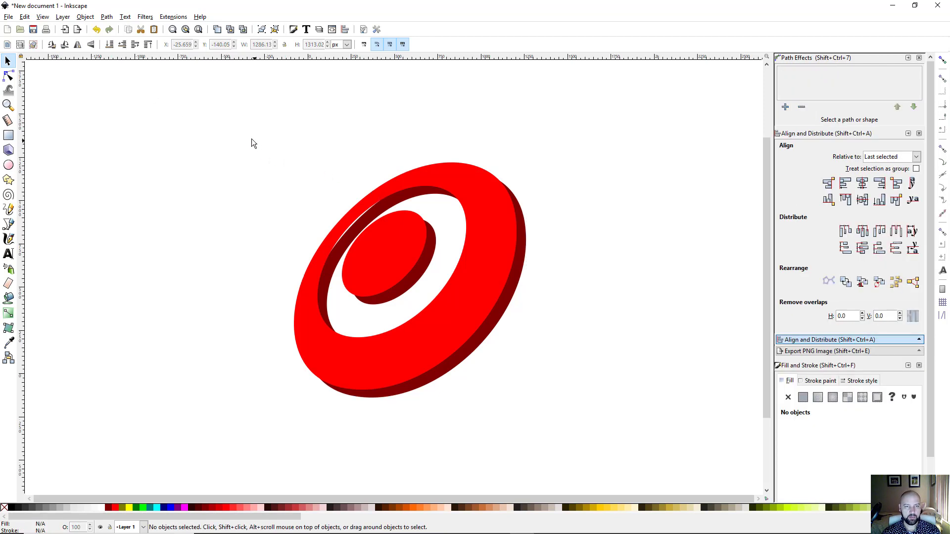
{"action": "left_click_drag", "start_coordinate": [251, 139], "coordinate": [618, 439]}
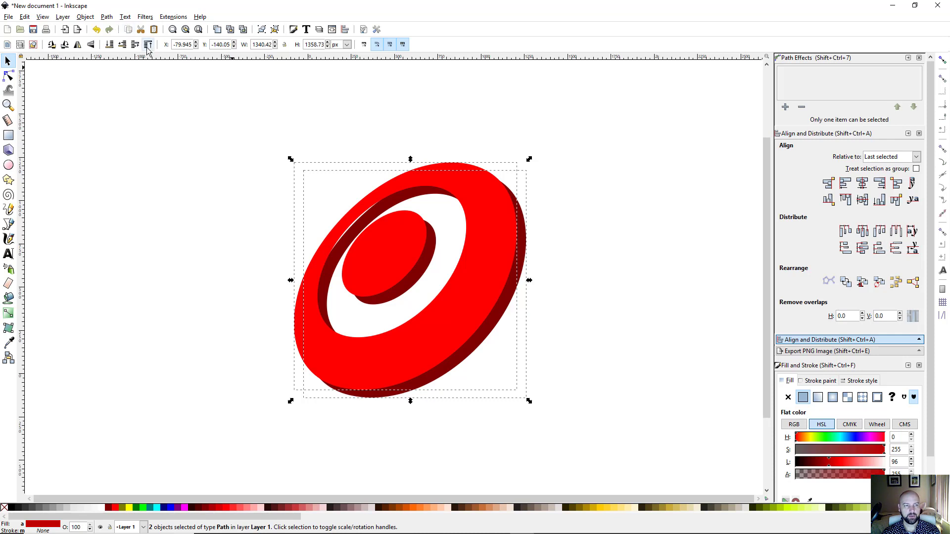
{"action": "left_click", "coordinate": [107, 17]}
{"action": "left_click", "coordinate": [125, 29]}
{"action": "left_click", "coordinate": [242, 212]}
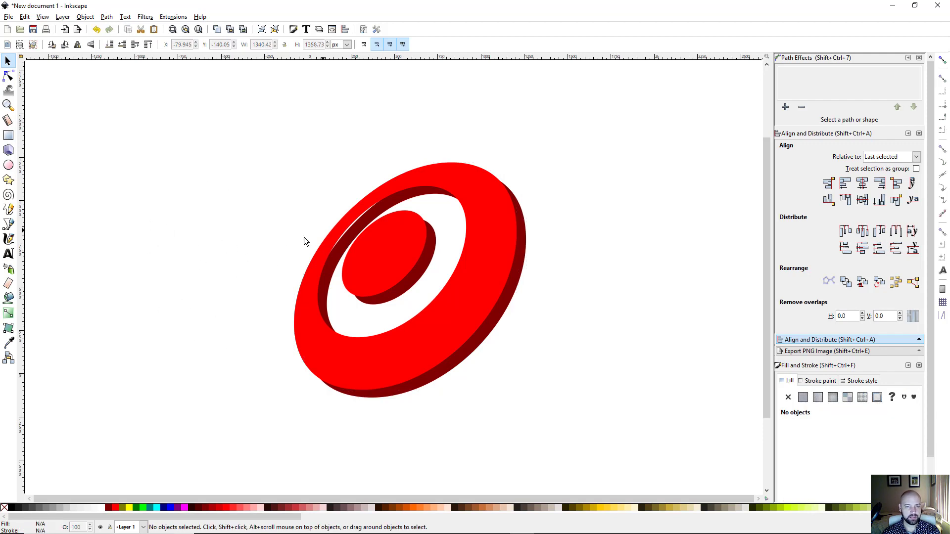
{"action": "left_click", "coordinate": [363, 225]}
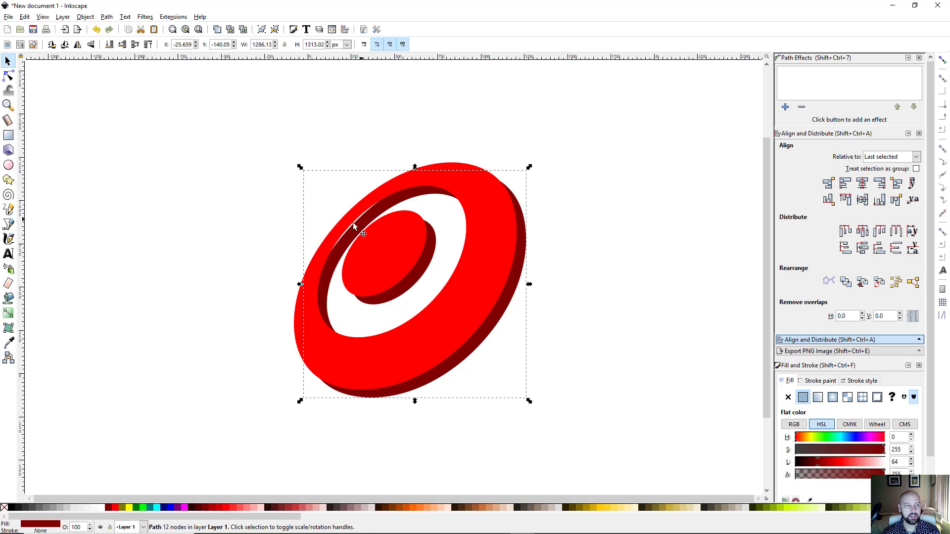
Step: Drag the dark extrusion's inner edge outward to close the white gap along the red ring
{"action": "left_click", "coordinate": [9, 76]}
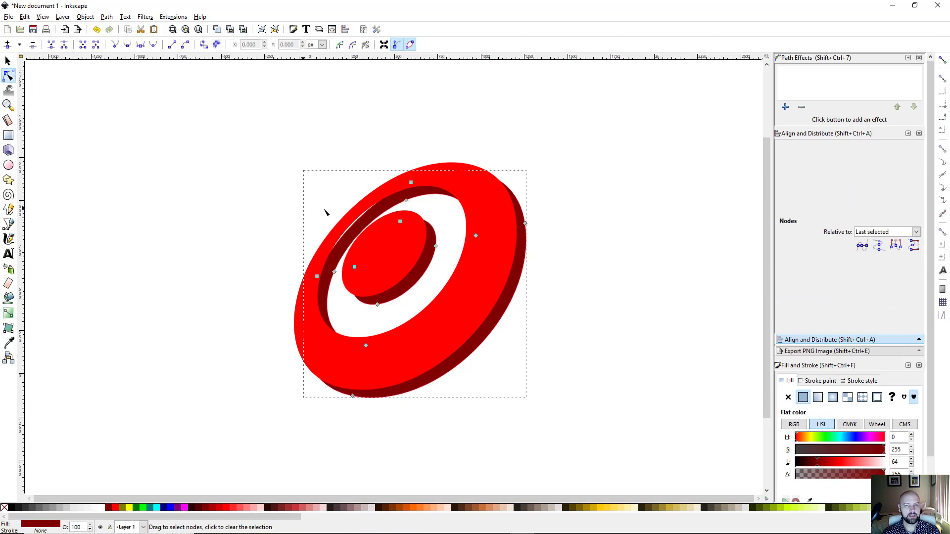
{"action": "scroll", "coordinate": [363, 233], "scroll_direction": "up", "scroll_amount": 4}
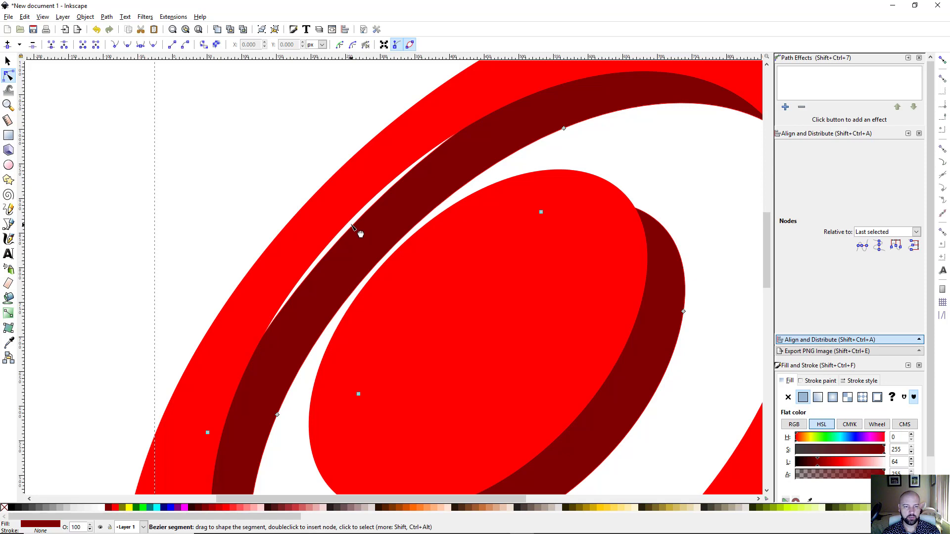
{"action": "left_click_drag", "start_coordinate": [352, 224], "coordinate": [351, 220]}
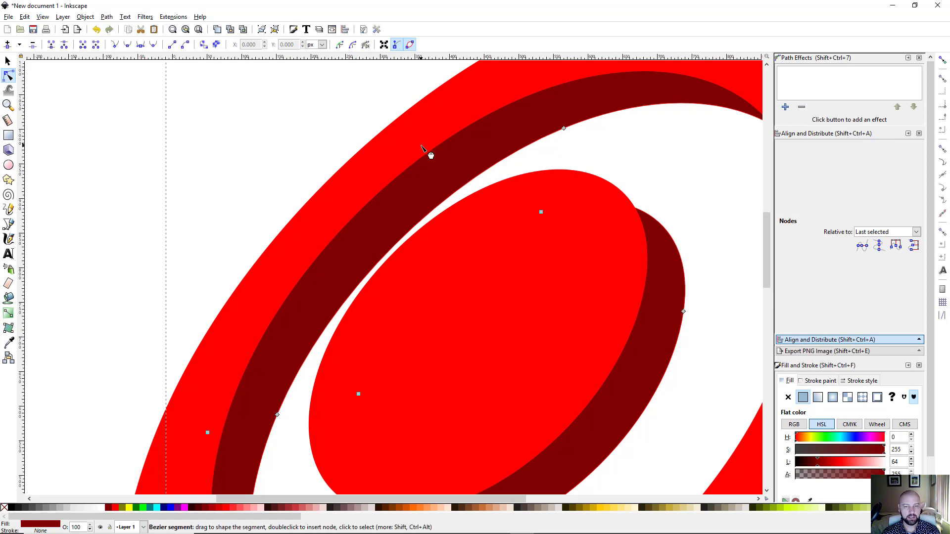
{"action": "scroll", "coordinate": [426, 154], "scroll_direction": "down", "scroll_amount": 2}
{"action": "left_click_drag", "start_coordinate": [473, 216], "coordinate": [371, 235]}
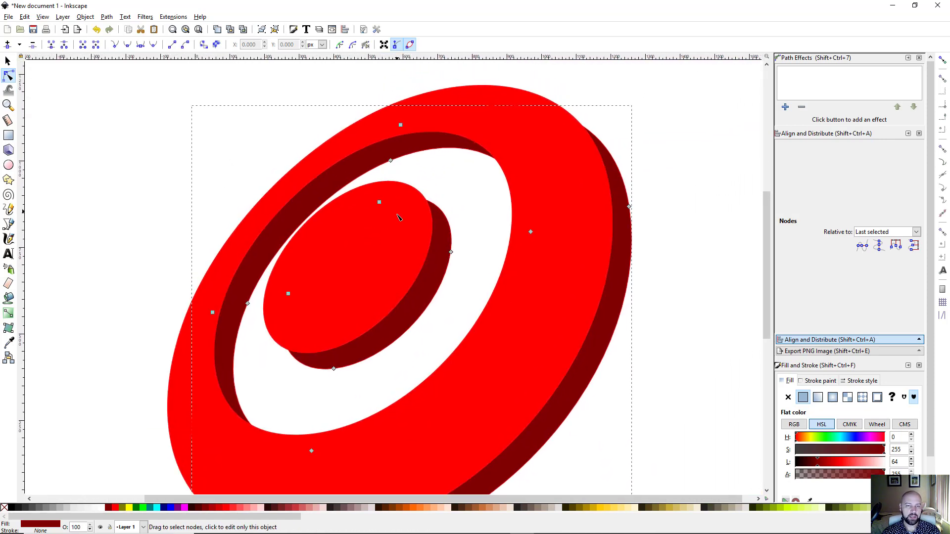
{"action": "scroll", "coordinate": [398, 214], "scroll_direction": "up", "scroll_amount": 1}
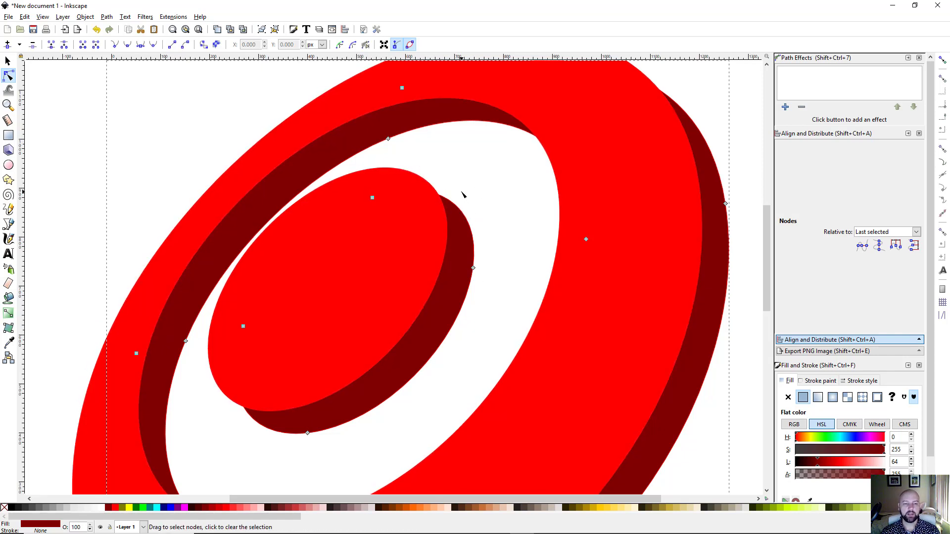
{"action": "key", "text": "b"}
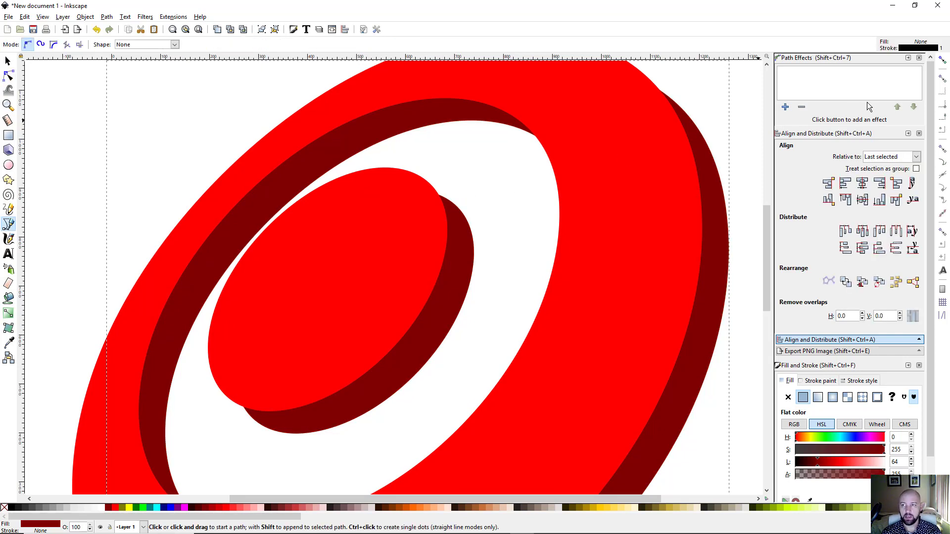
Step: Re-enable snapping with snap to paths and snap to smooth nodes turned on
{"action": "left_click", "coordinate": [943, 60]}
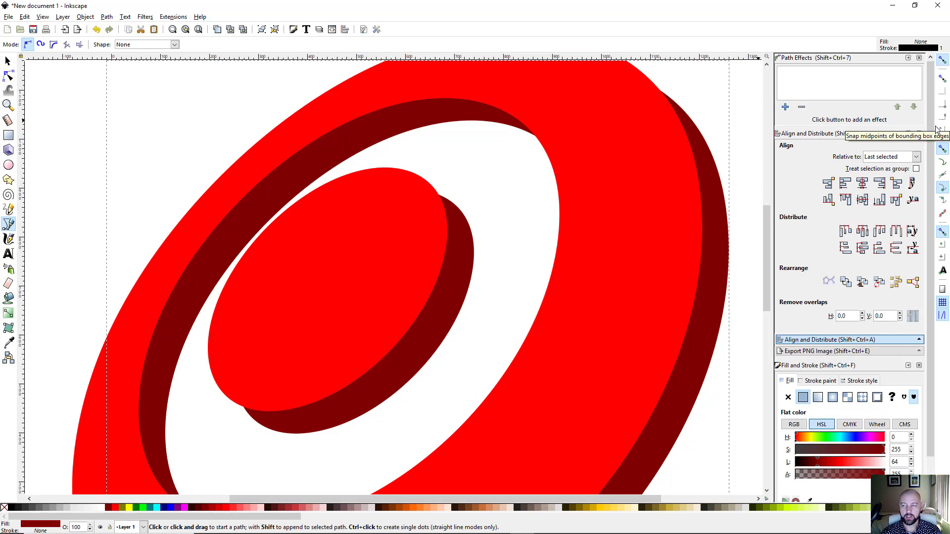
{"action": "left_click", "coordinate": [941, 164]}
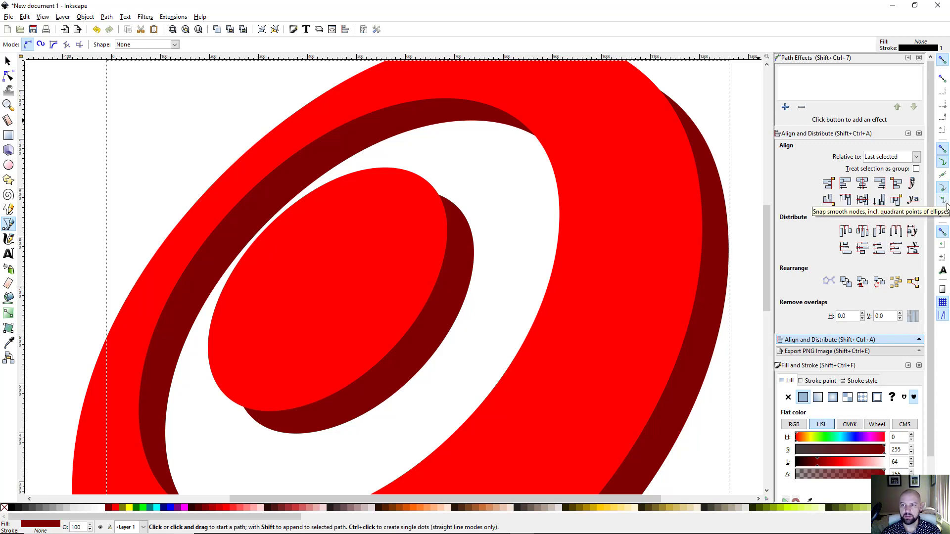
{"action": "left_click", "coordinate": [944, 203]}
{"action": "scroll", "coordinate": [469, 207], "scroll_direction": "up", "scroll_amount": 1}
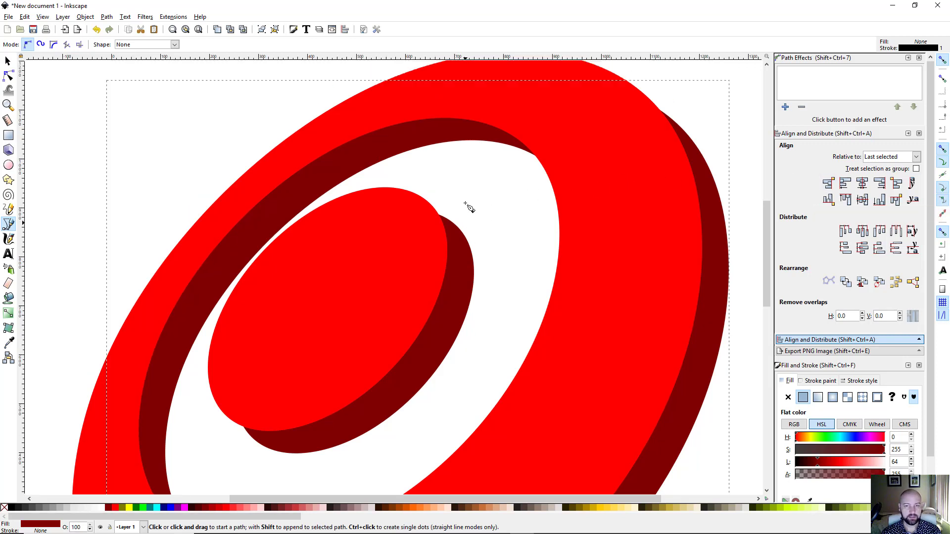
{"action": "scroll", "coordinate": [465, 247], "scroll_direction": "up", "scroll_amount": 2}
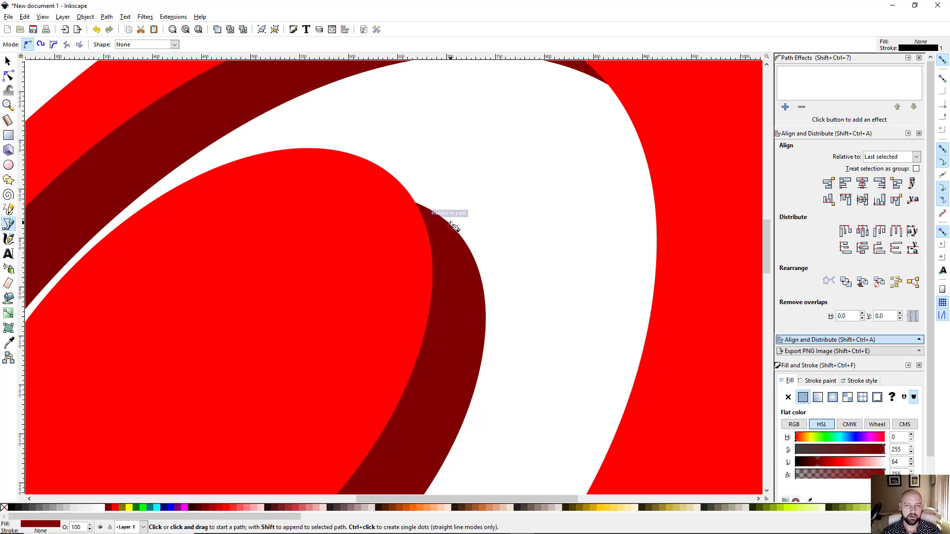
Step: Draw a closed three-corner triangle where the inner disc's upper edge meets the extrusion
{"action": "left_click", "coordinate": [450, 224]}
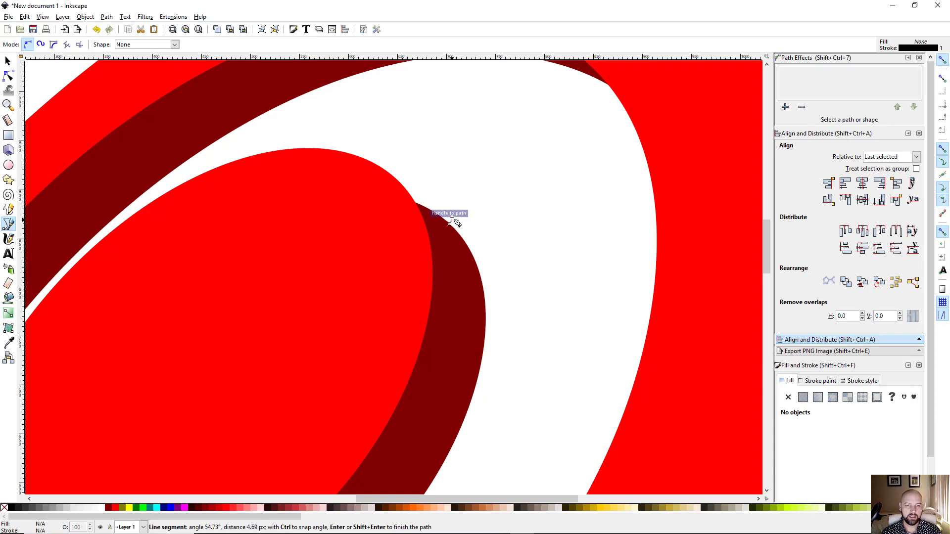
{"action": "left_click", "coordinate": [390, 175]}
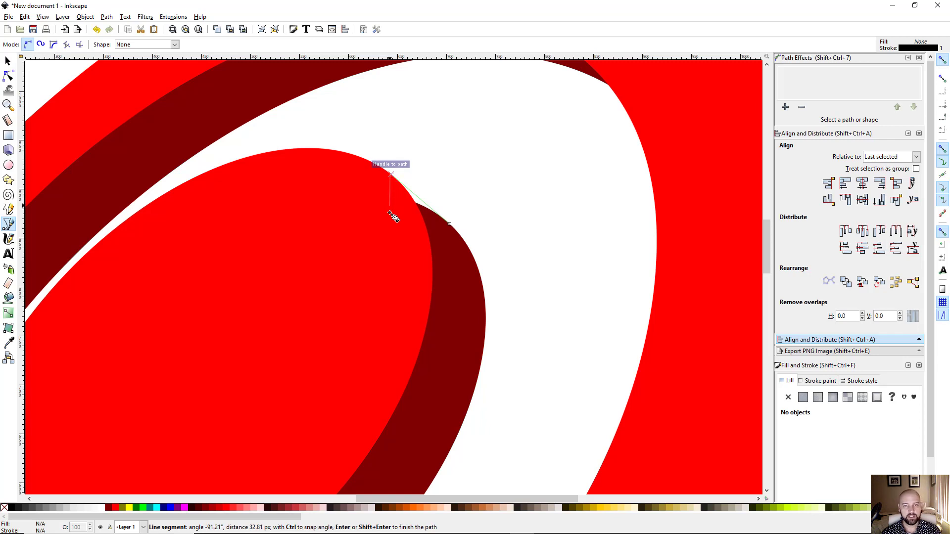
{"action": "left_click", "coordinate": [393, 255]}
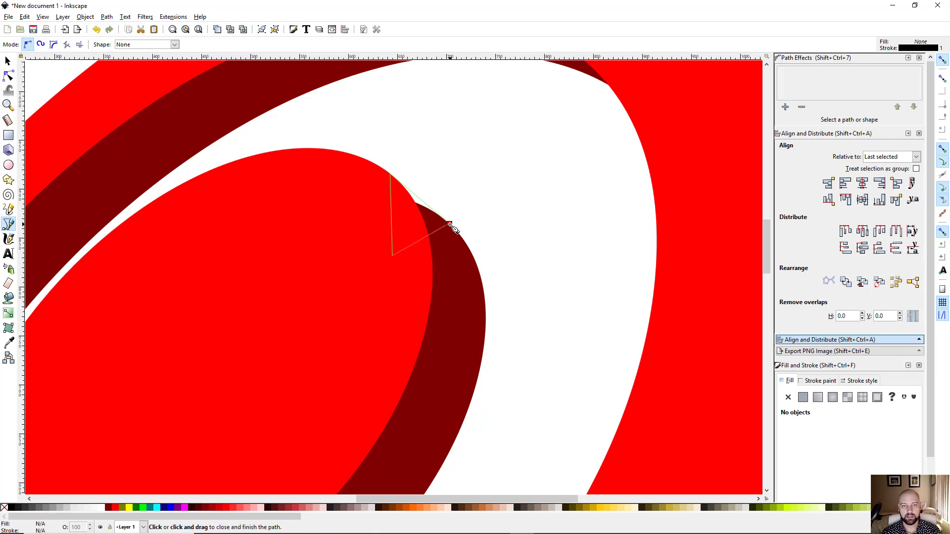
{"action": "left_click", "coordinate": [449, 224]}
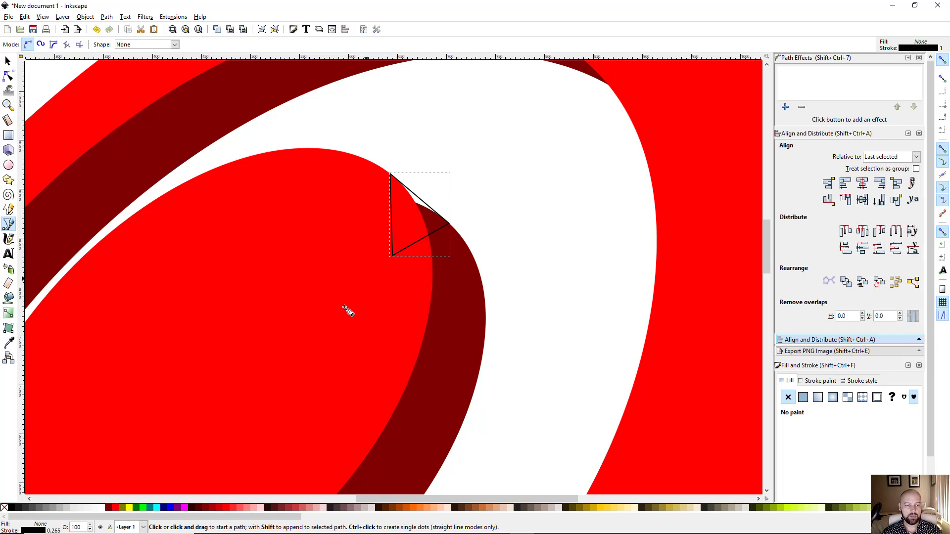
Step: Remove the triangle's outline and give it an orange fill
{"action": "left_click", "coordinate": [5, 510], "text": "shift"}
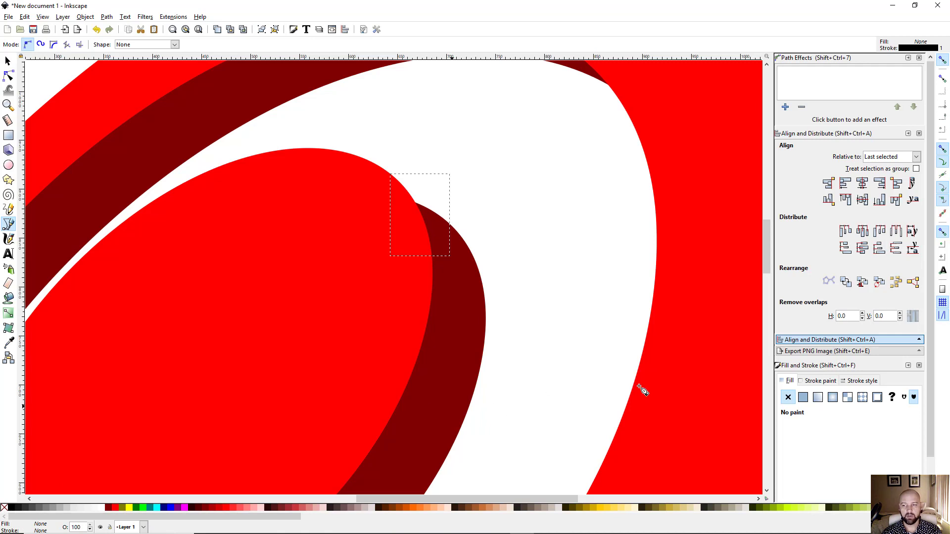
{"action": "left_click", "coordinate": [819, 382]}
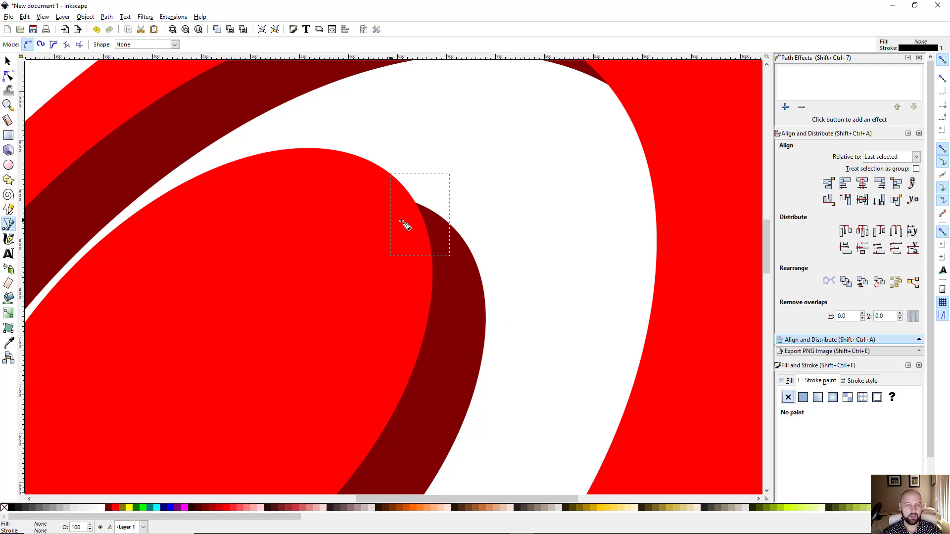
{"action": "left_click", "coordinate": [411, 508]}
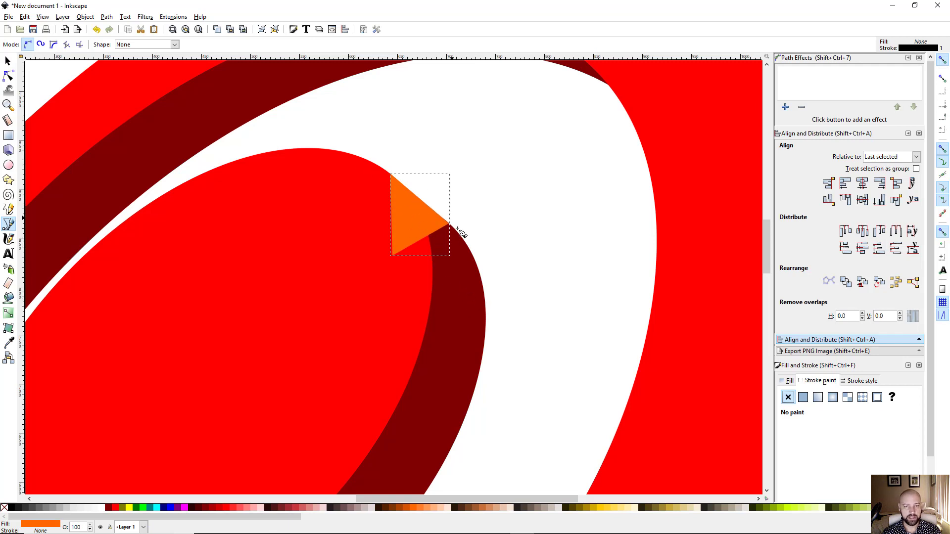
{"action": "scroll", "coordinate": [403, 244], "scroll_direction": "up", "scroll_amount": 2}
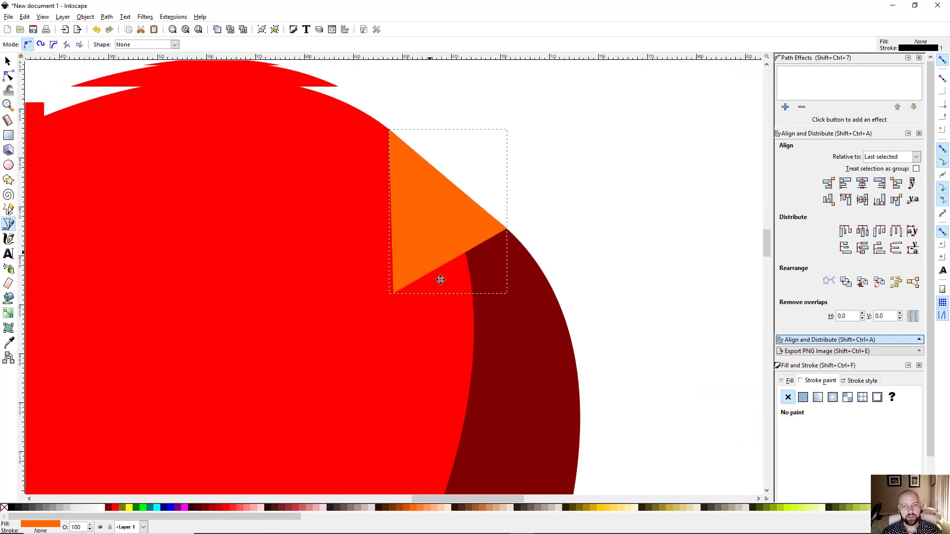
{"action": "scroll", "coordinate": [440, 280], "scroll_direction": "up", "scroll_amount": 2}
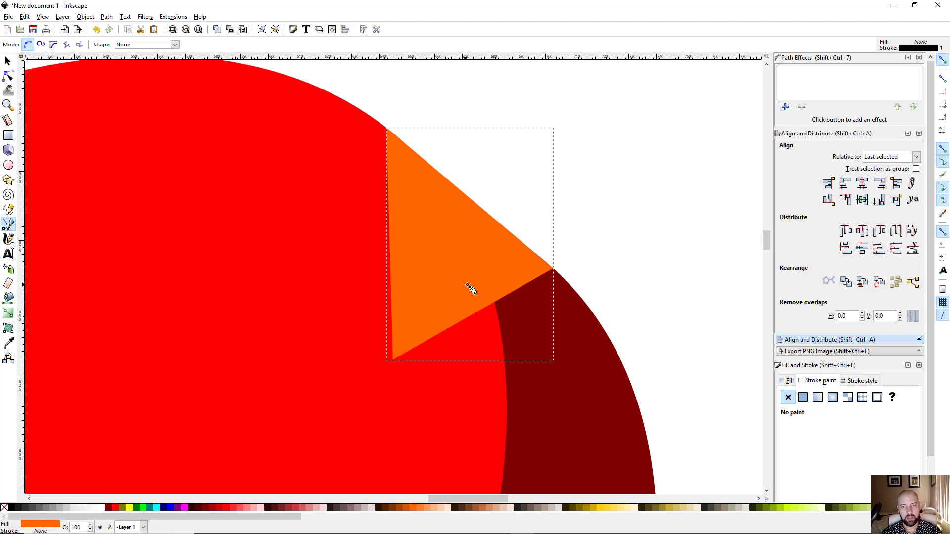
{"action": "scroll", "coordinate": [532, 265], "scroll_direction": "up", "scroll_amount": 4}
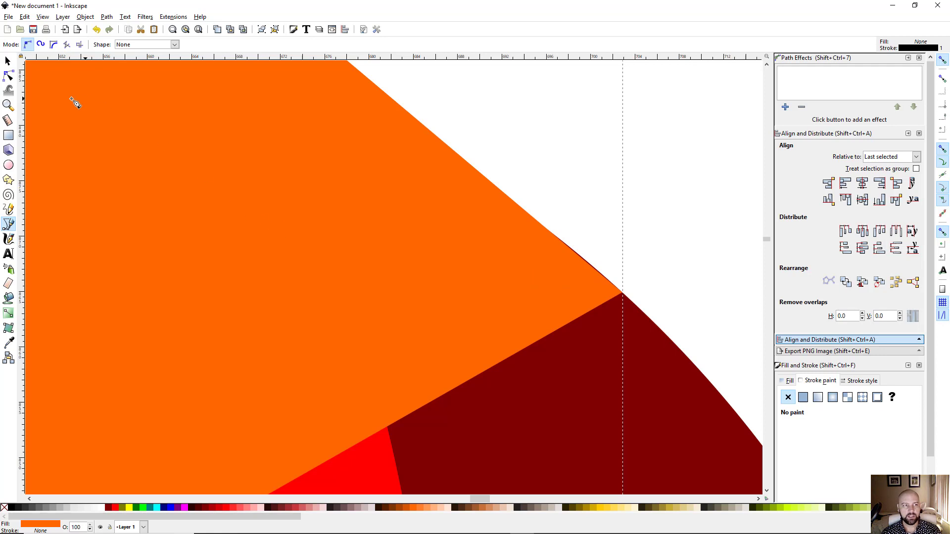
Step: Drag the orange triangle's corner nodes so they snap onto the red face and dark-red extrusion edges
{"action": "left_click", "coordinate": [8, 75]}
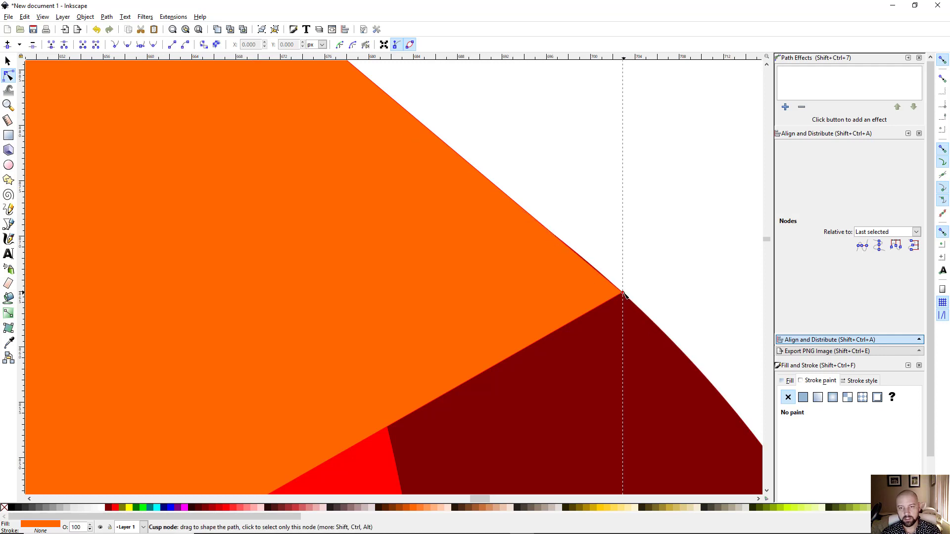
{"action": "left_click_drag", "start_coordinate": [623, 293], "coordinate": [559, 237]}
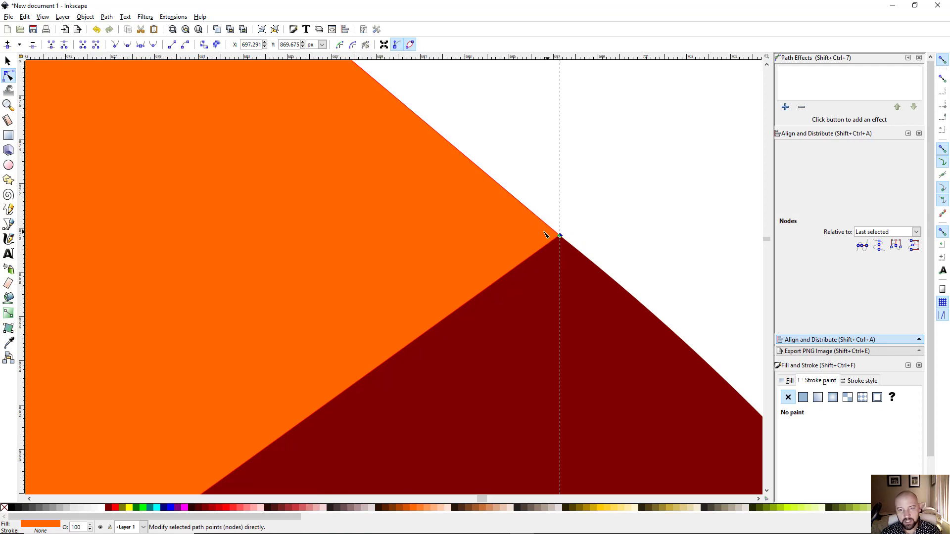
{"action": "left_click_drag", "start_coordinate": [536, 276], "coordinate": [733, 486]}
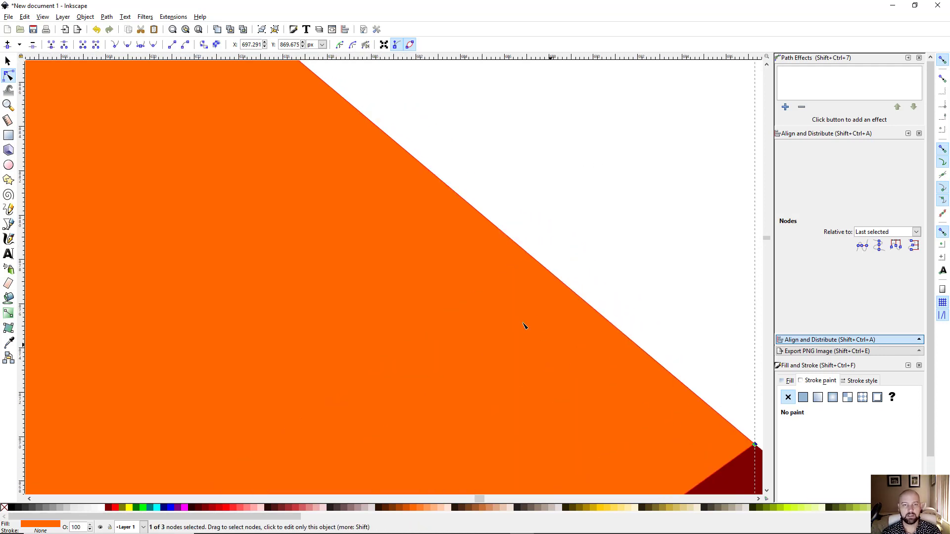
{"action": "left_click_drag", "start_coordinate": [403, 256], "coordinate": [622, 415]}
{"action": "left_click_drag", "start_coordinate": [398, 187], "coordinate": [533, 345]}
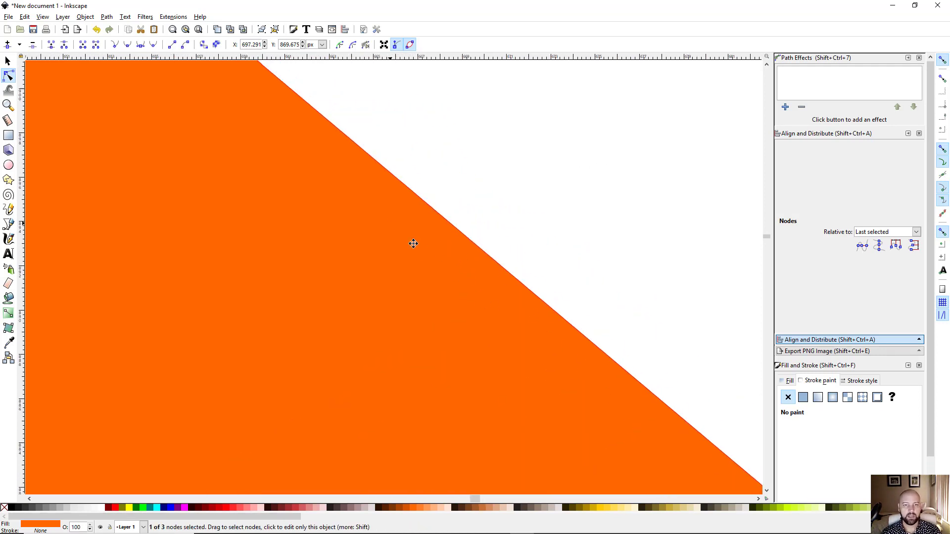
{"action": "left_click_drag", "start_coordinate": [412, 238], "coordinate": [508, 332]}
{"action": "scroll", "coordinate": [508, 331], "scroll_direction": "down", "scroll_amount": 3}
{"action": "left_click_drag", "start_coordinate": [396, 312], "coordinate": [525, 457]}
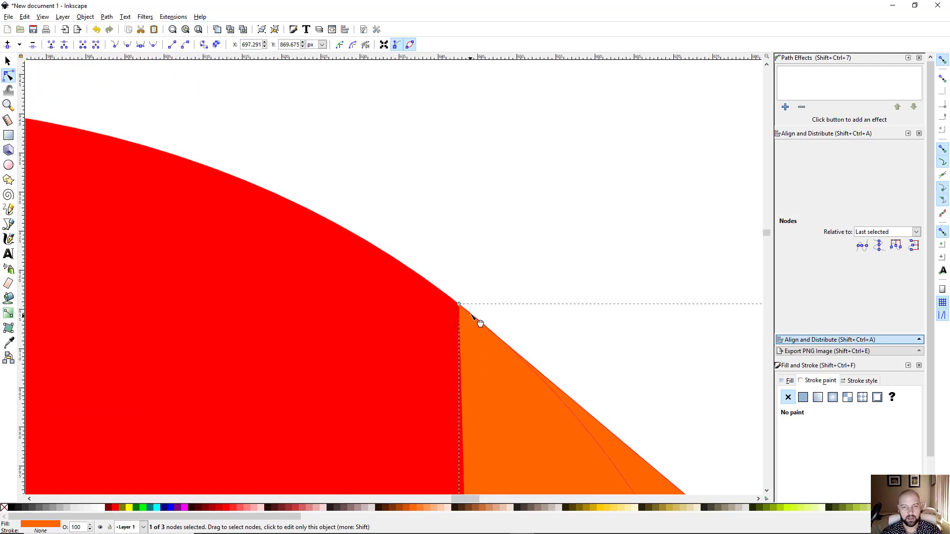
{"action": "scroll", "coordinate": [474, 317], "scroll_direction": "up", "scroll_amount": 4}
{"action": "left_click_drag", "start_coordinate": [543, 417], "coordinate": [435, 312]}
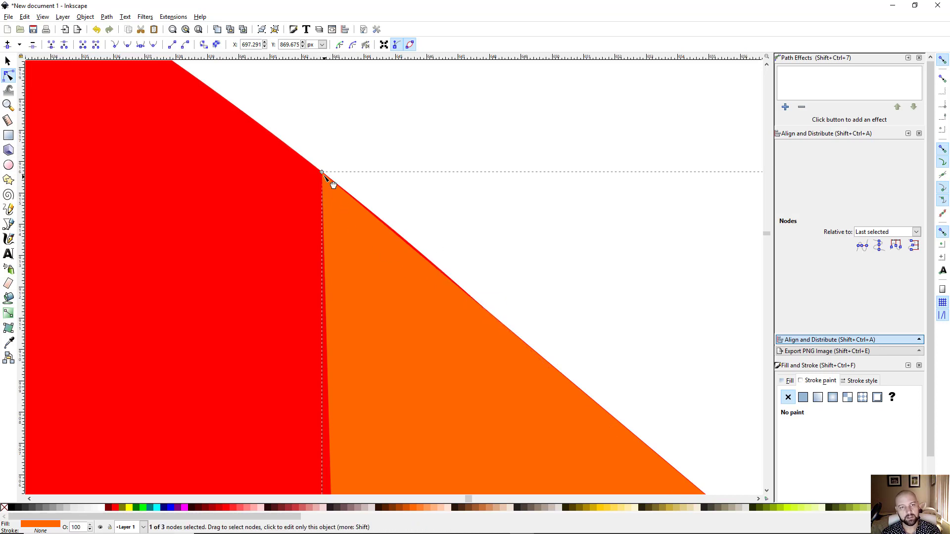
{"action": "left_click_drag", "start_coordinate": [333, 185], "coordinate": [501, 327]}
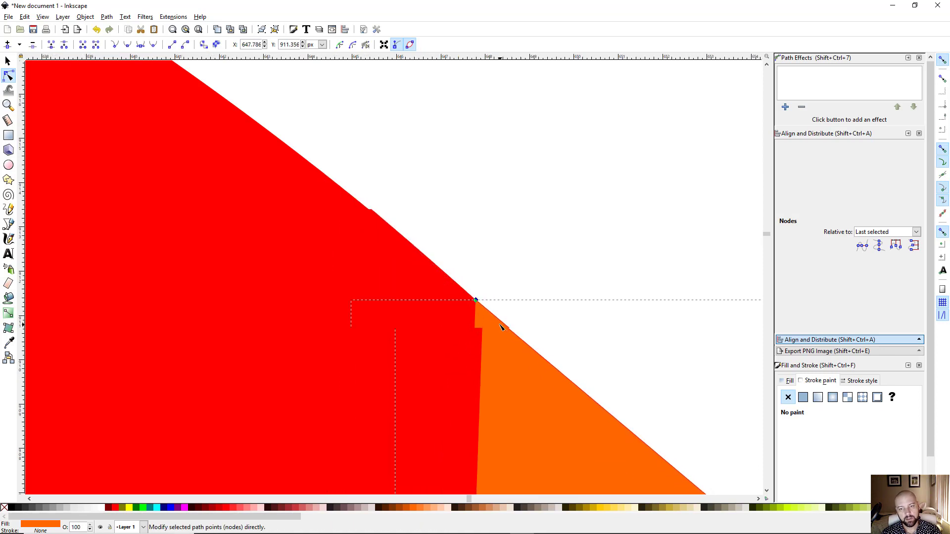
{"action": "scroll", "coordinate": [501, 326], "scroll_direction": "up", "scroll_amount": 3}
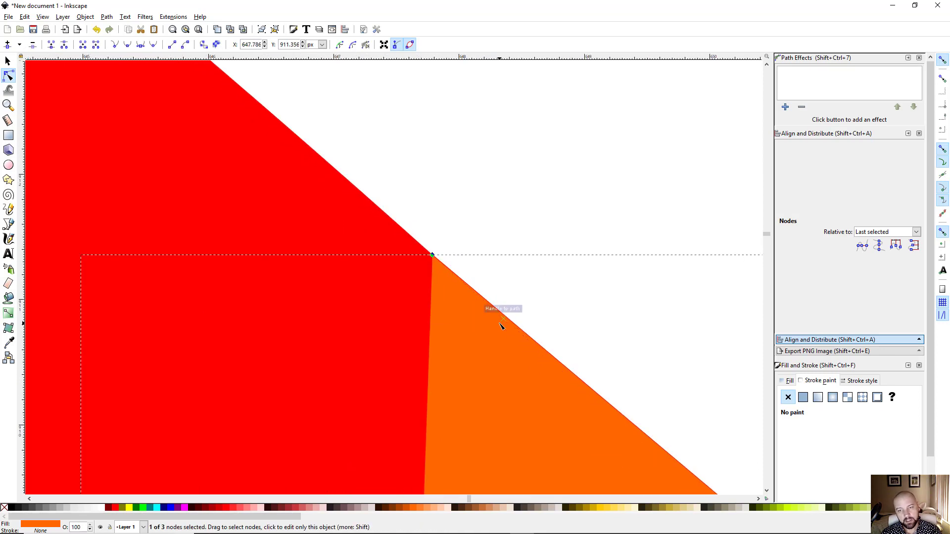
{"action": "scroll", "coordinate": [501, 327], "scroll_direction": "down", "scroll_amount": 3}
{"action": "left_click_drag", "start_coordinate": [551, 403], "coordinate": [411, 229]}
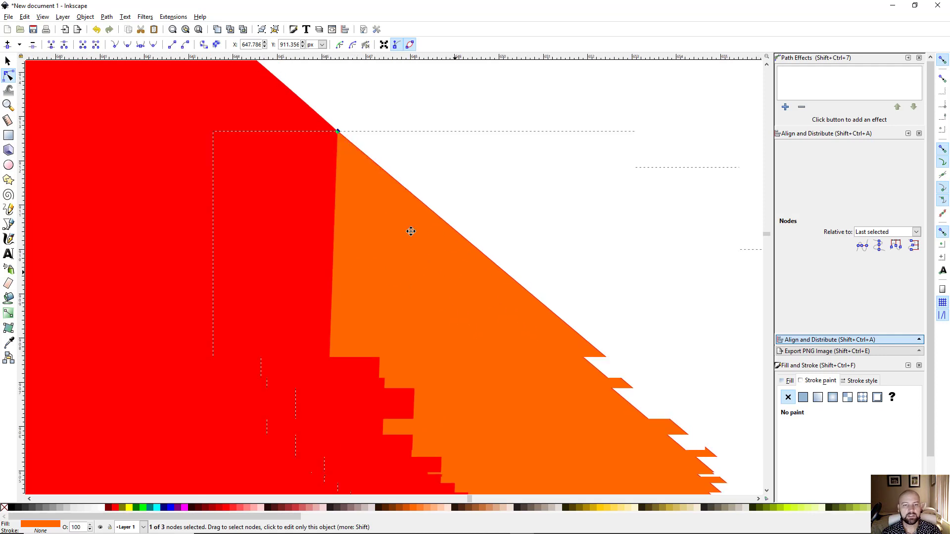
Step: Deselect the triangle and inspect how its edges fit the notch
{"action": "left_click", "coordinate": [443, 111]}
{"action": "left_click", "coordinate": [369, 94]}
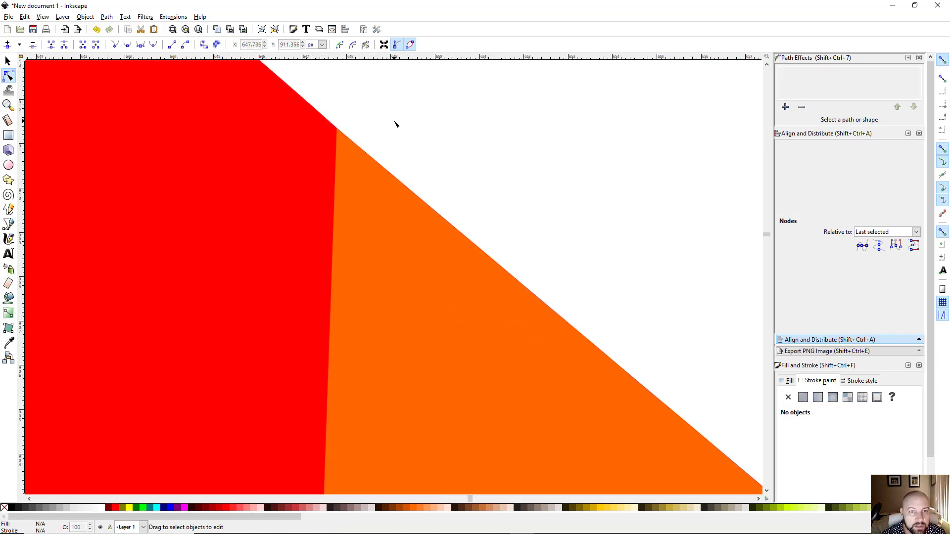
{"action": "left_click", "coordinate": [386, 268]}
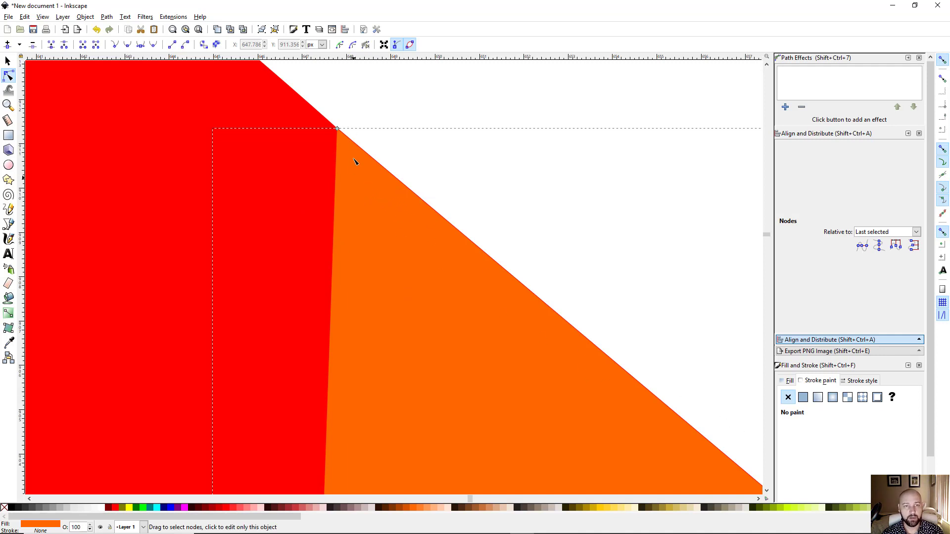
{"action": "left_click", "coordinate": [382, 103]}
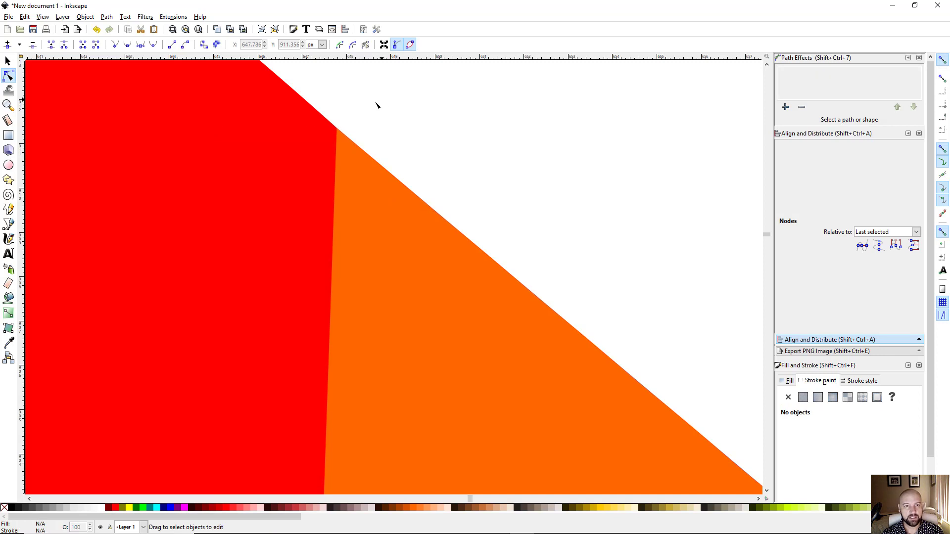
{"action": "scroll", "coordinate": [350, 159], "scroll_direction": "up", "scroll_amount": 3}
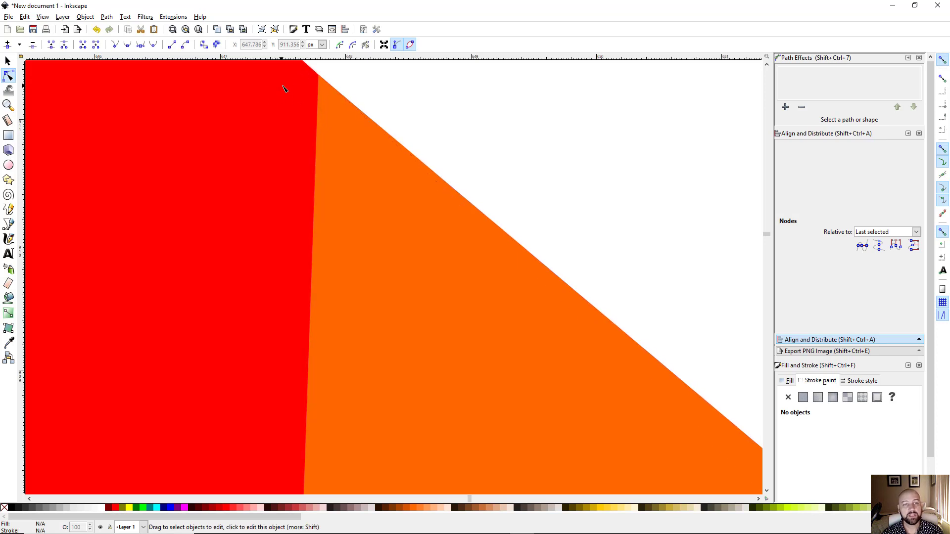
{"action": "scroll", "coordinate": [524, 197], "scroll_direction": "down", "scroll_amount": 5}
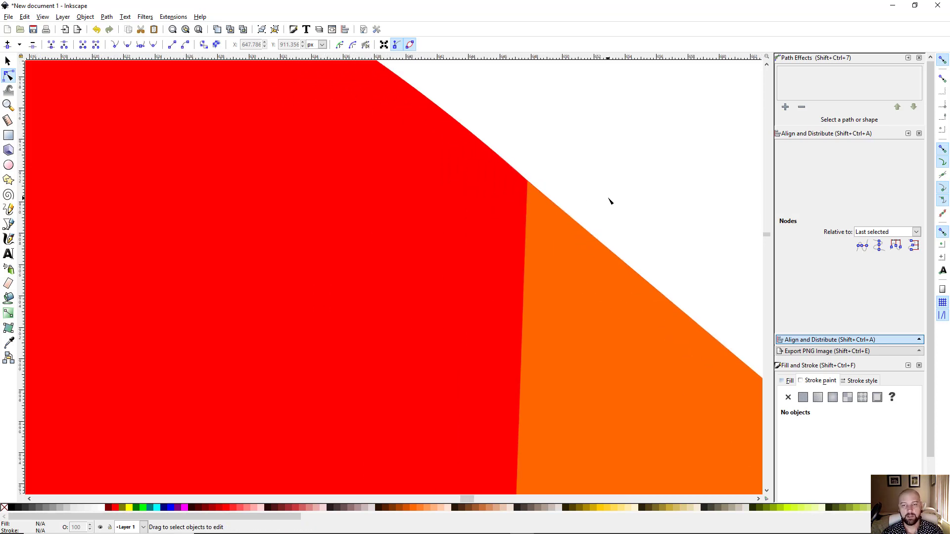
{"action": "scroll", "coordinate": [397, 178], "scroll_direction": "down", "scroll_amount": 4}
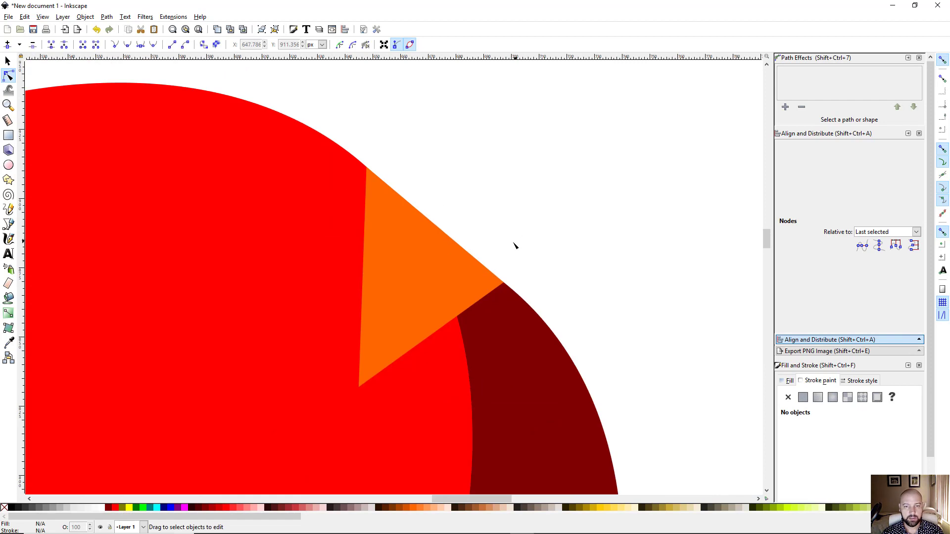
Step: With the Selector tool, select the orange triangle together with the dark-red extrusion
{"action": "key", "text": "s"}
{"action": "scroll", "coordinate": [447, 195], "scroll_direction": "up", "scroll_amount": 2}
{"action": "scroll", "coordinate": [450, 195], "scroll_direction": "down", "scroll_amount": 2}
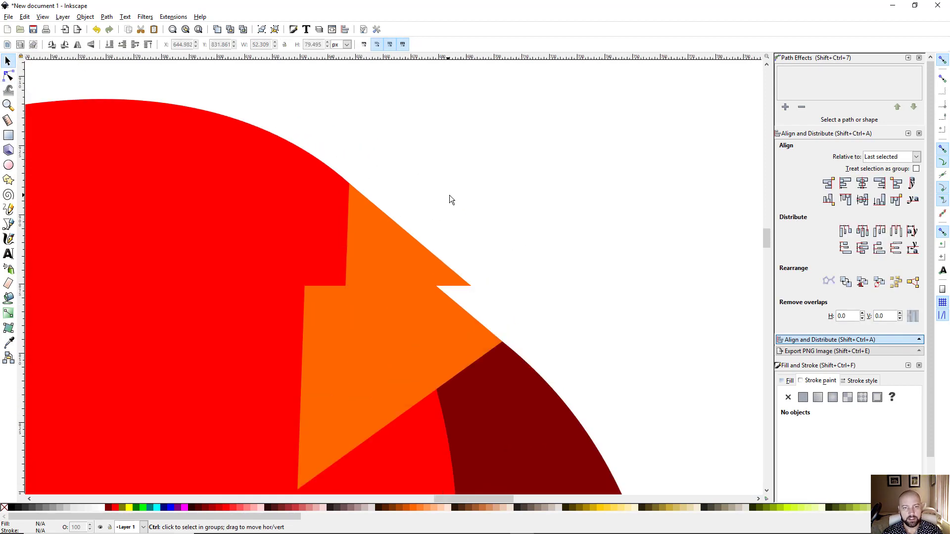
{"action": "scroll", "coordinate": [483, 229], "scroll_direction": "down", "scroll_amount": 3}
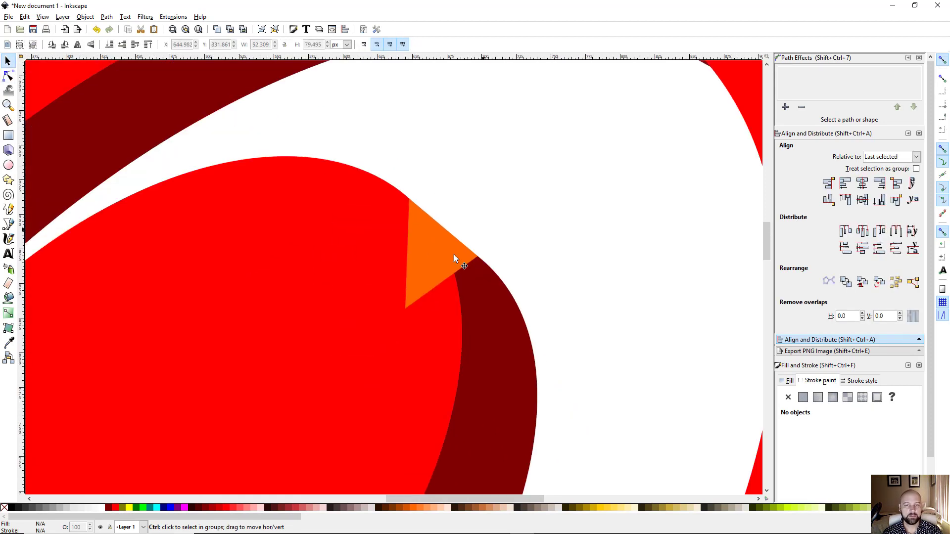
{"action": "left_click_drag", "start_coordinate": [512, 229], "coordinate": [473, 181]}
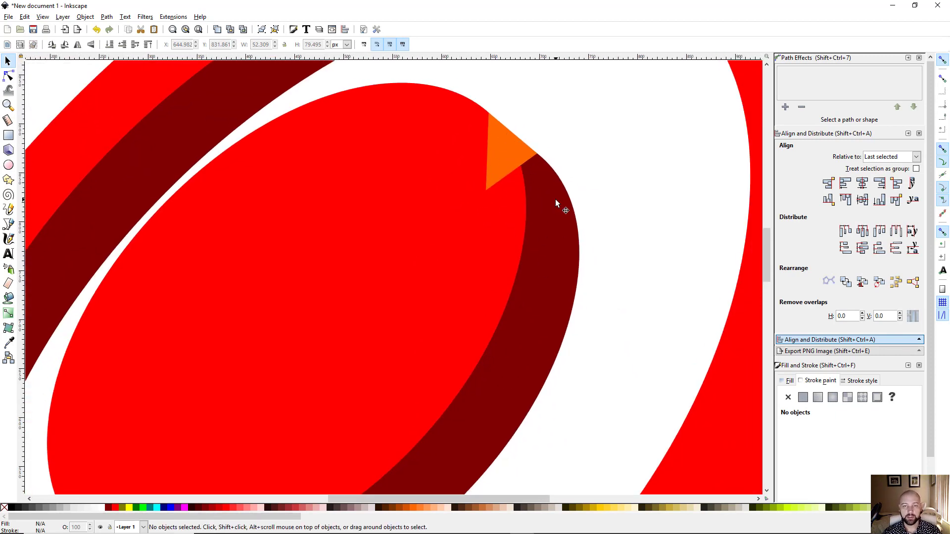
{"action": "left_click", "coordinate": [508, 157]}
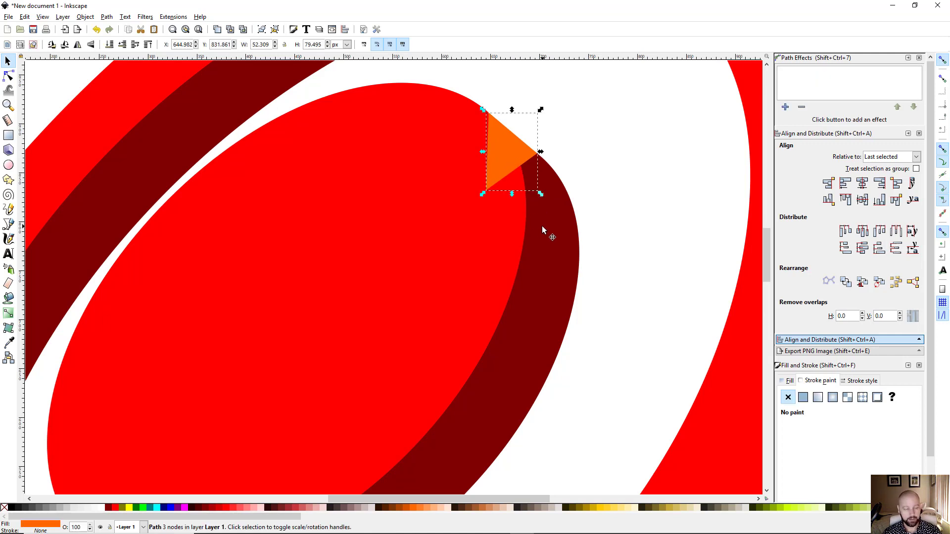
{"action": "left_click", "coordinate": [543, 244], "text": "shift"}
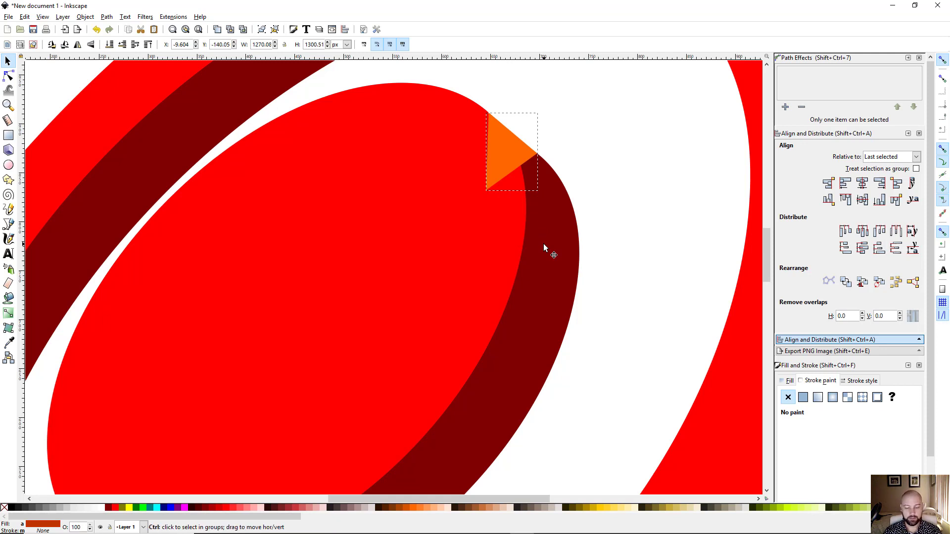
Step: Union the orange triangle with the dark-red extrusion into a single shape and check its lower edge
{"action": "key", "text": "ctrl+plus"}
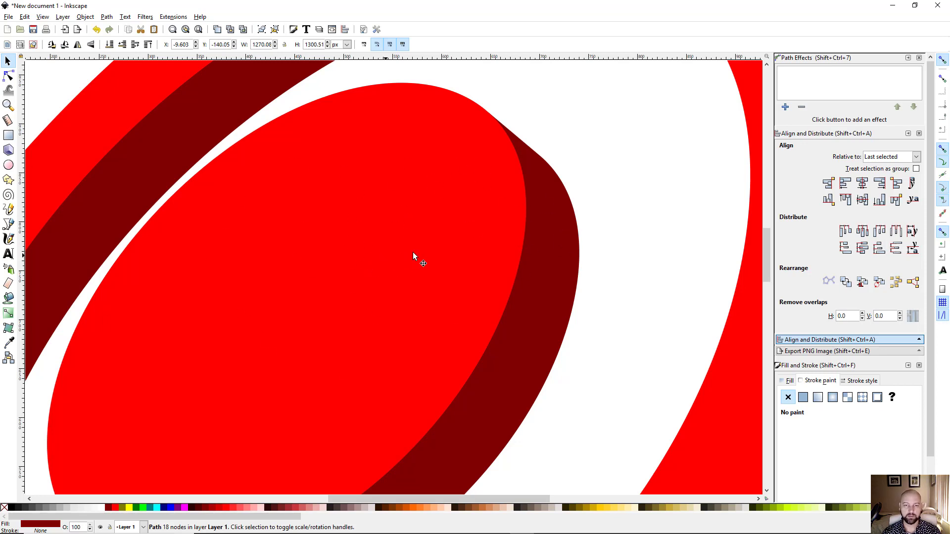
{"action": "left_click_drag", "start_coordinate": [411, 296], "coordinate": [531, 192]}
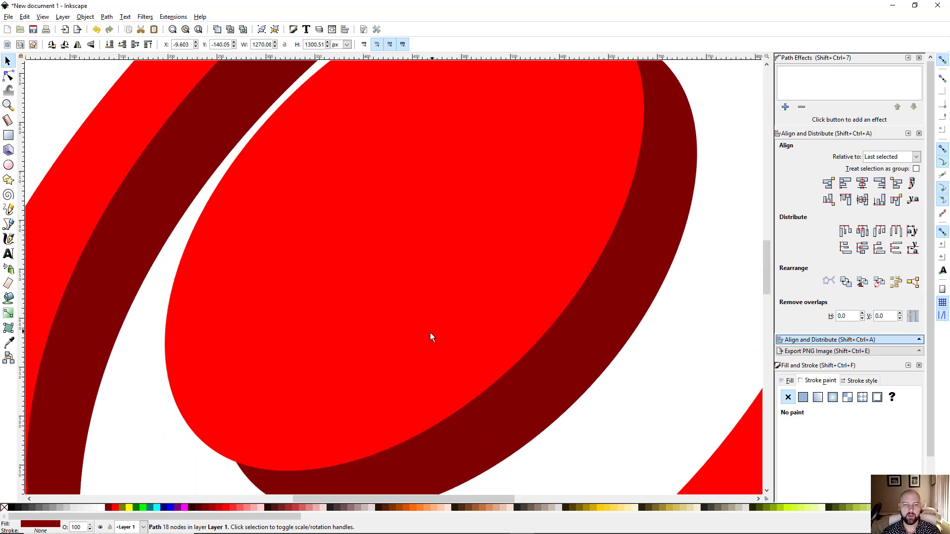
{"action": "left_click_drag", "start_coordinate": [431, 335], "coordinate": [436, 190]}
{"action": "scroll", "coordinate": [269, 334], "scroll_direction": "up", "scroll_amount": 3}
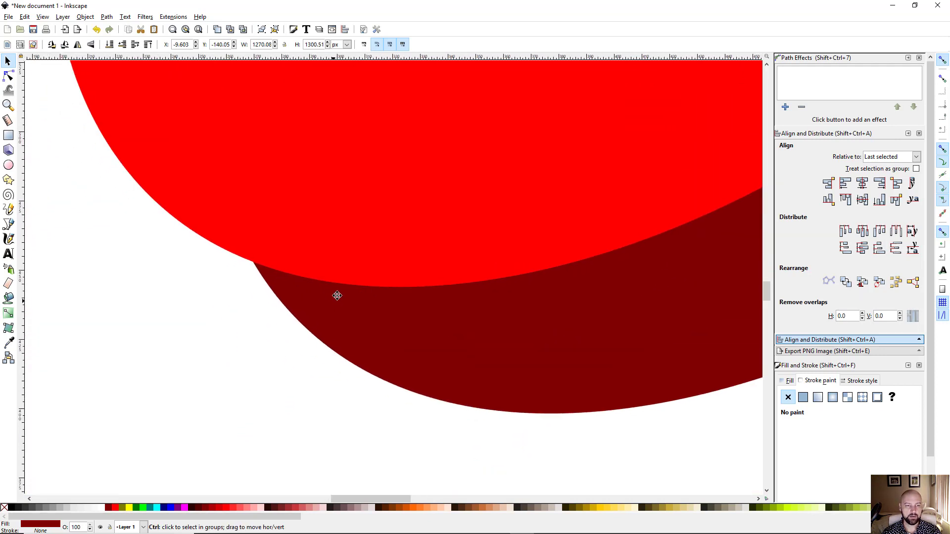
{"action": "key", "text": "b"}
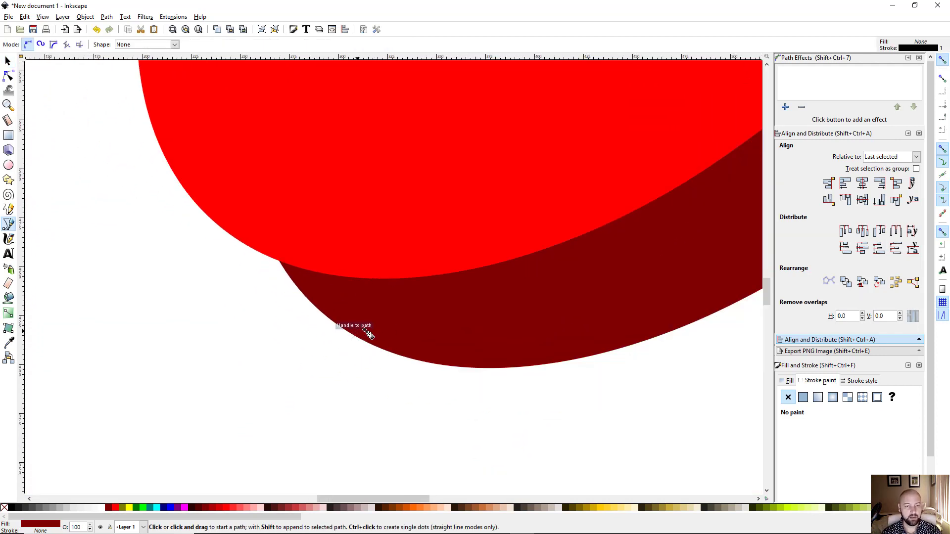
Step: Draw a closed three-point orange triangle at the lower-left corner and remove its outline
{"action": "left_click", "coordinate": [314, 305]}
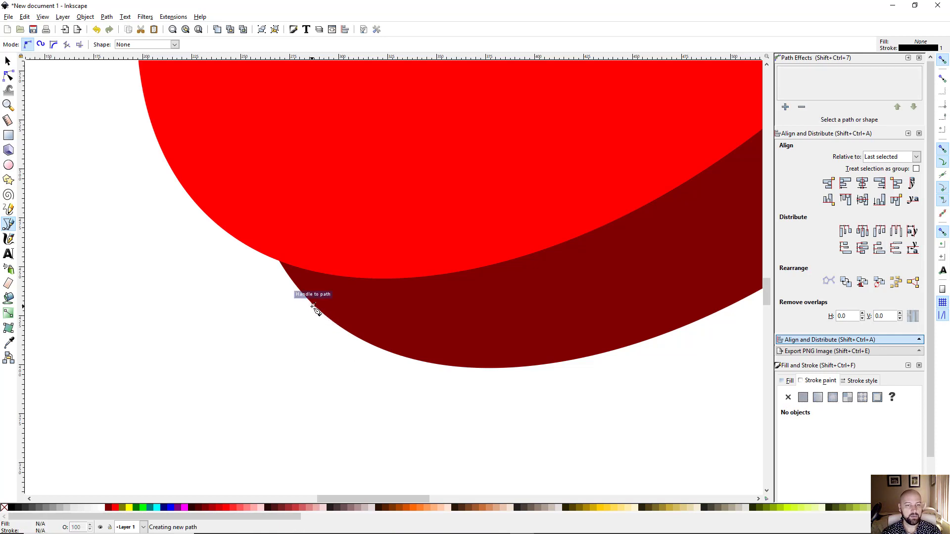
{"action": "left_click", "coordinate": [225, 230]}
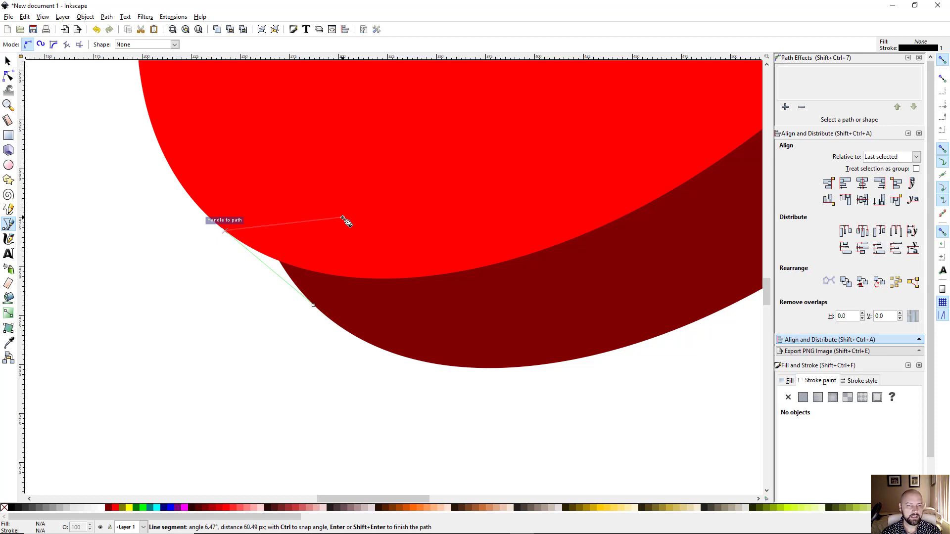
{"action": "left_click", "coordinate": [341, 217]}
{"action": "left_click", "coordinate": [315, 305]}
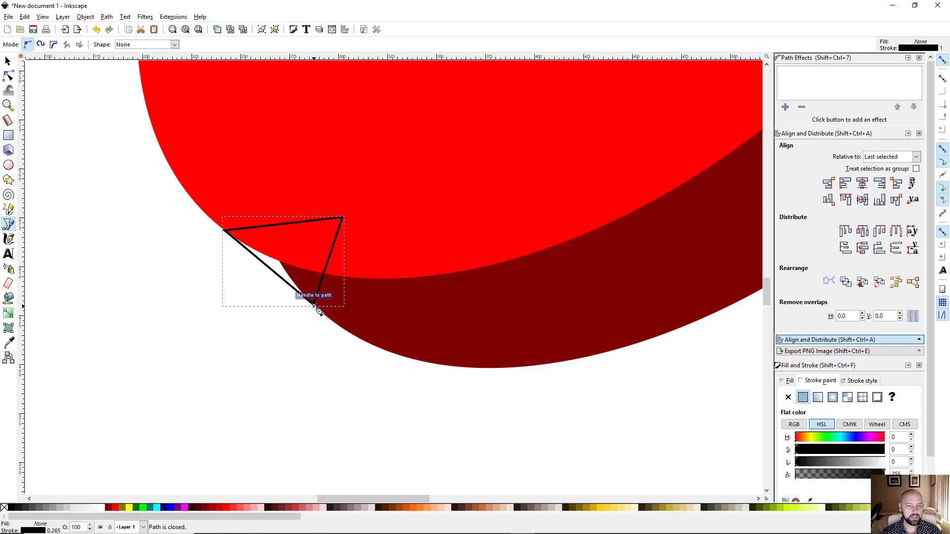
{"action": "left_click", "coordinate": [4, 508], "text": "shift"}
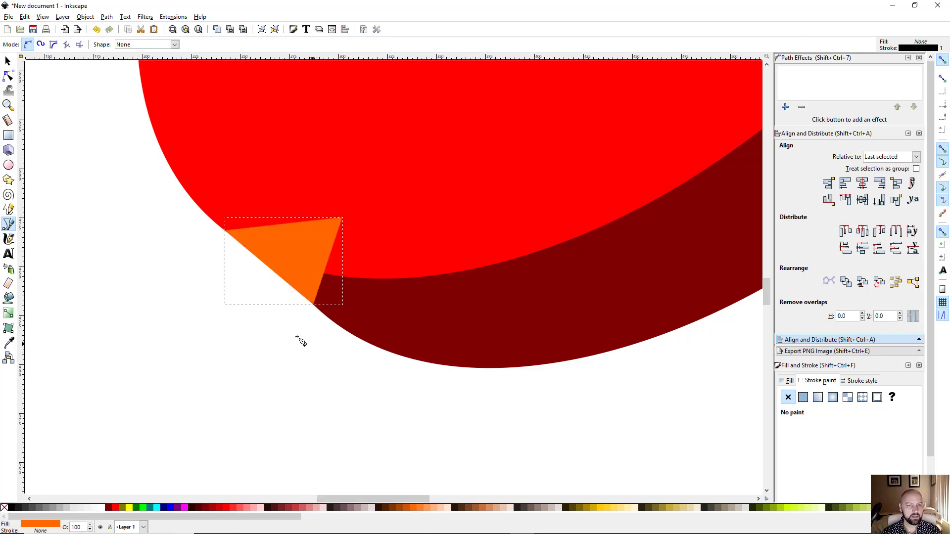
{"action": "scroll", "coordinate": [313, 304], "scroll_direction": "up", "scroll_amount": 2}
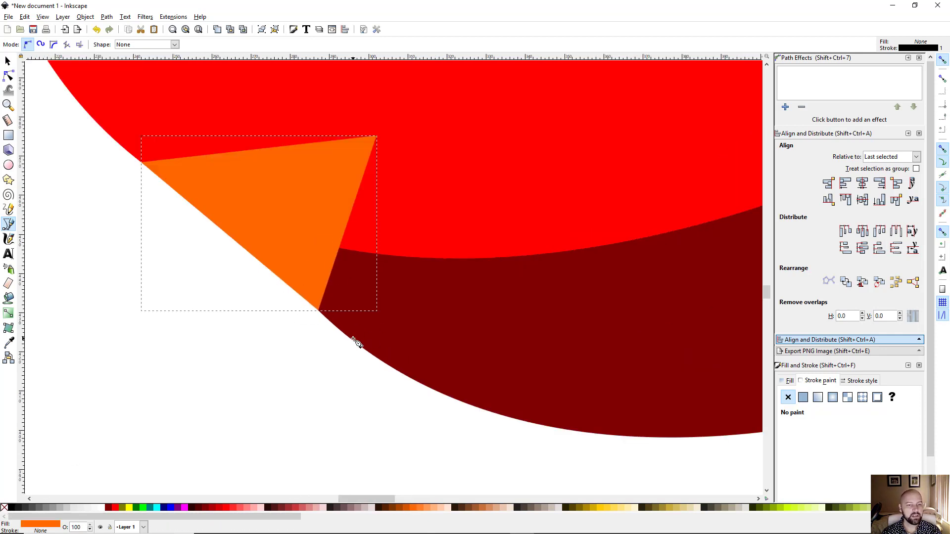
{"action": "scroll", "coordinate": [214, 282], "scroll_direction": "up", "scroll_amount": 2}
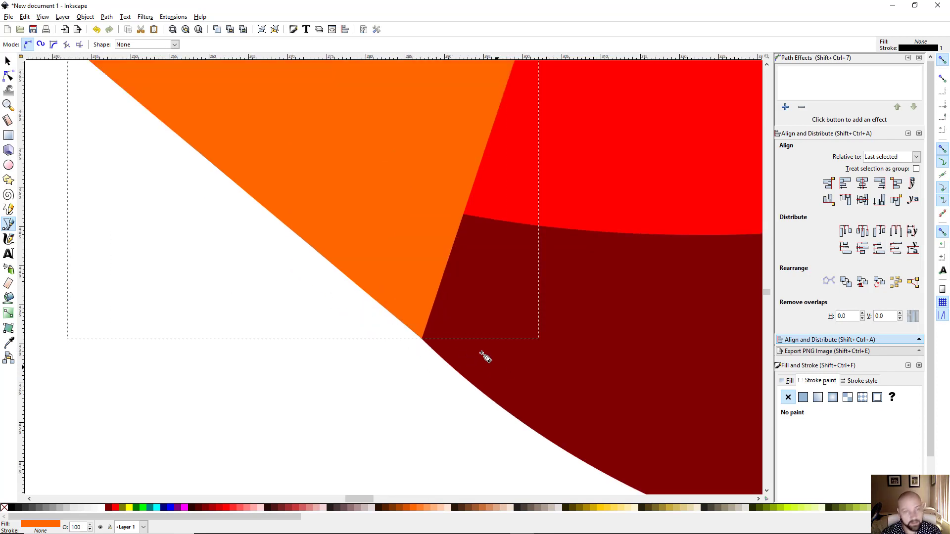
{"action": "left_click", "coordinate": [8, 76]}
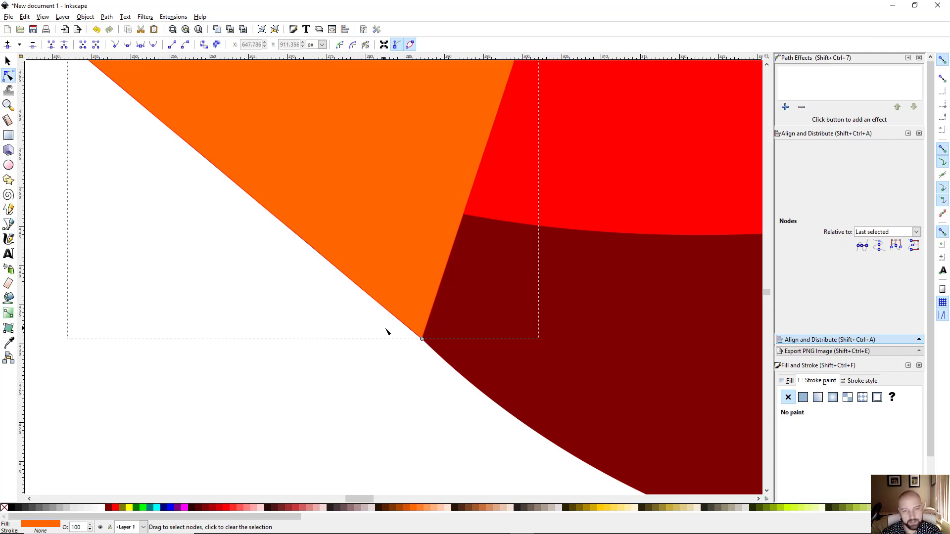
Step: Snap the triangle's bottom corner onto the dark-red curve
{"action": "left_click", "coordinate": [399, 397]}
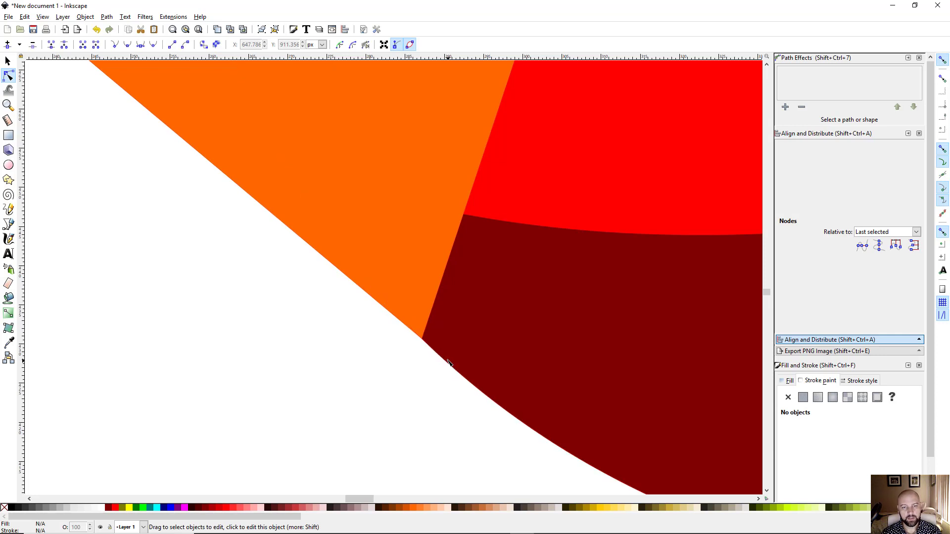
{"action": "left_click", "coordinate": [409, 295]}
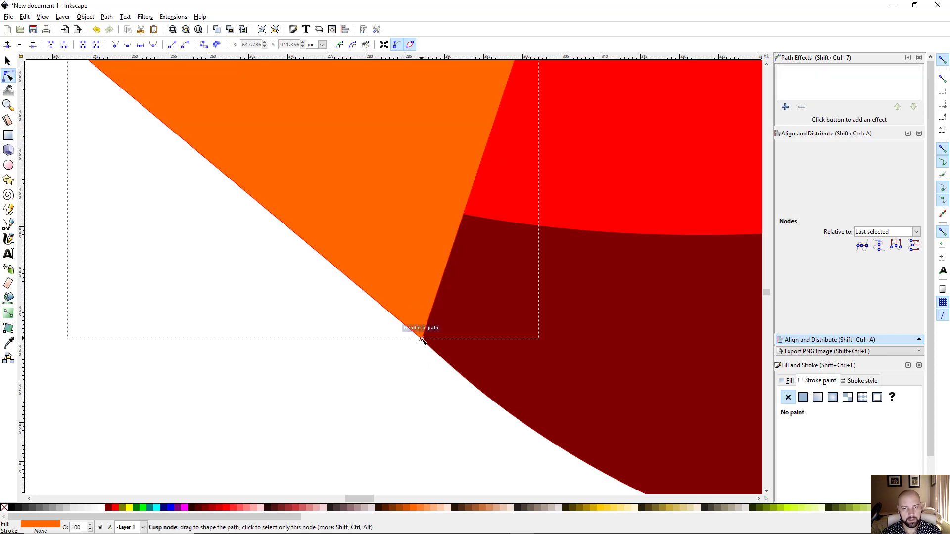
{"action": "left_click_drag", "start_coordinate": [422, 339], "coordinate": [462, 367]}
{"action": "scroll", "coordinate": [443, 367], "scroll_direction": "up", "scroll_amount": 2}
{"action": "scroll", "coordinate": [453, 385], "scroll_direction": "up", "scroll_amount": 2}
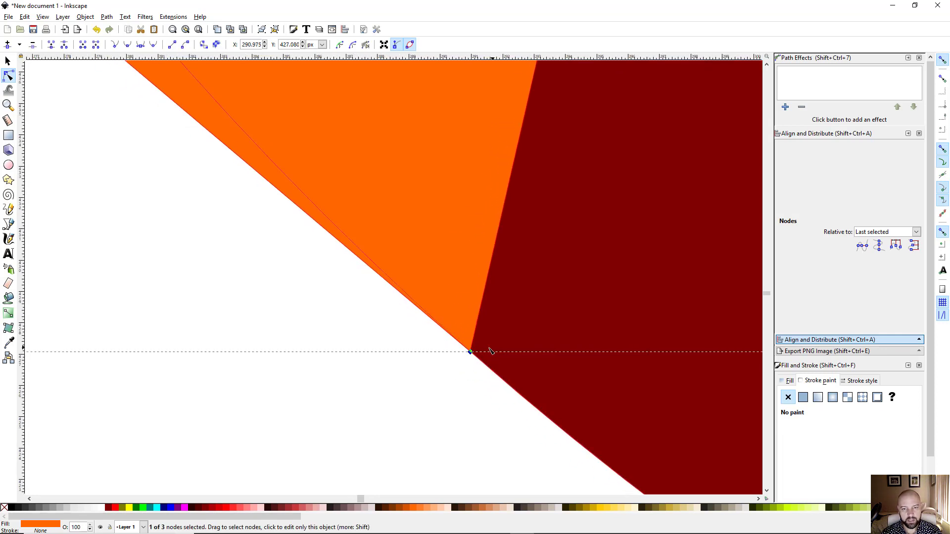
{"action": "left_click_drag", "start_coordinate": [471, 353], "coordinate": [496, 374]}
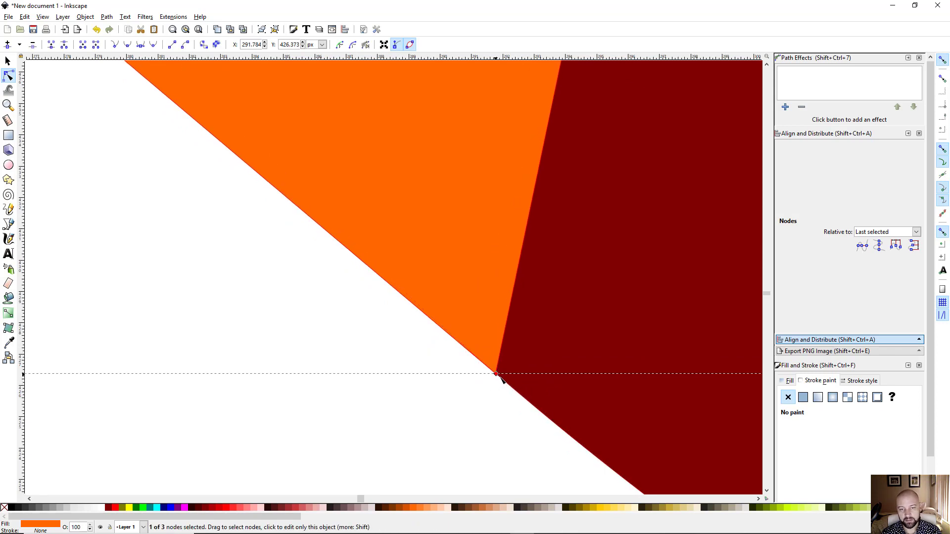
{"action": "left_click_drag", "start_coordinate": [501, 376], "coordinate": [529, 401]}
{"action": "left_click_drag", "start_coordinate": [530, 434], "coordinate": [487, 362]}
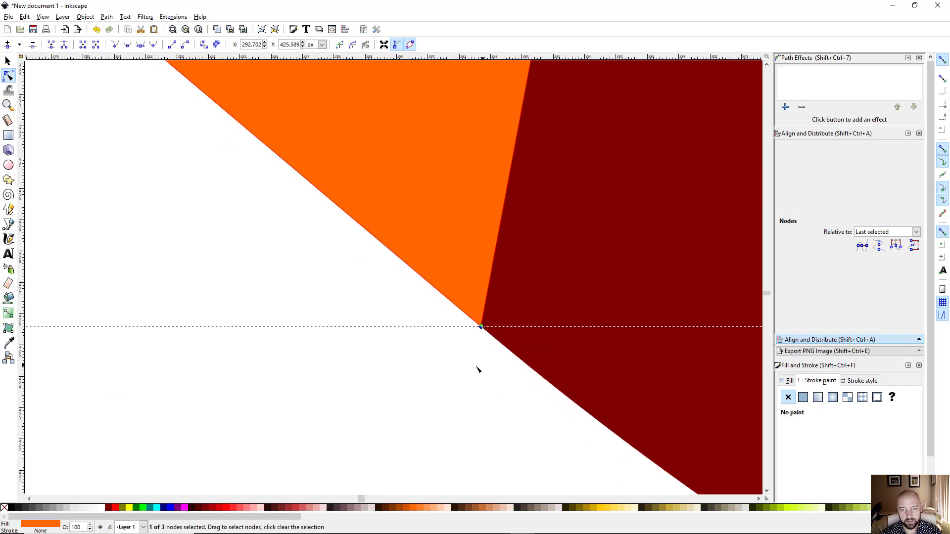
Step: Move the bottom corner further down along the dark-red edge
{"action": "left_click", "coordinate": [468, 368]}
{"action": "left_click", "coordinate": [410, 395]}
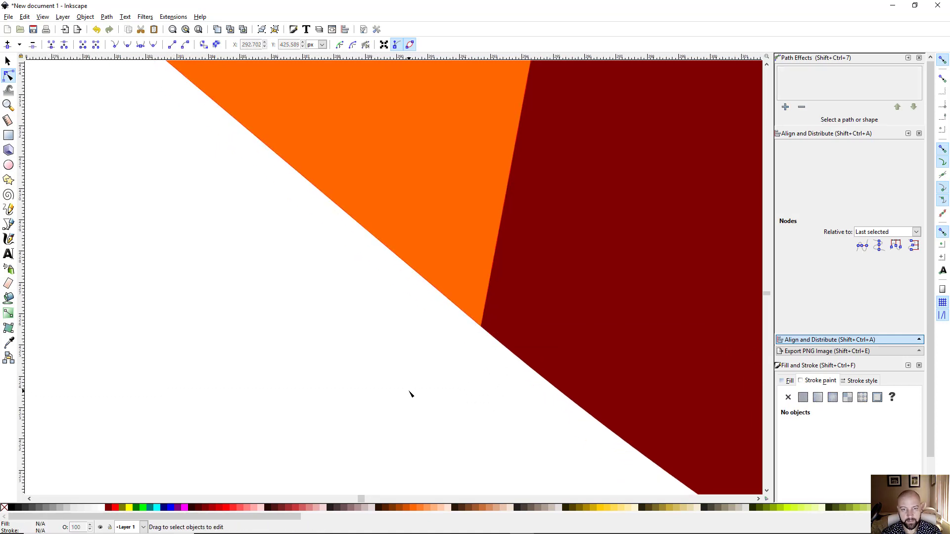
{"action": "scroll", "coordinate": [478, 347], "scroll_direction": "down", "scroll_amount": 1}
{"action": "left_click", "coordinate": [476, 283]}
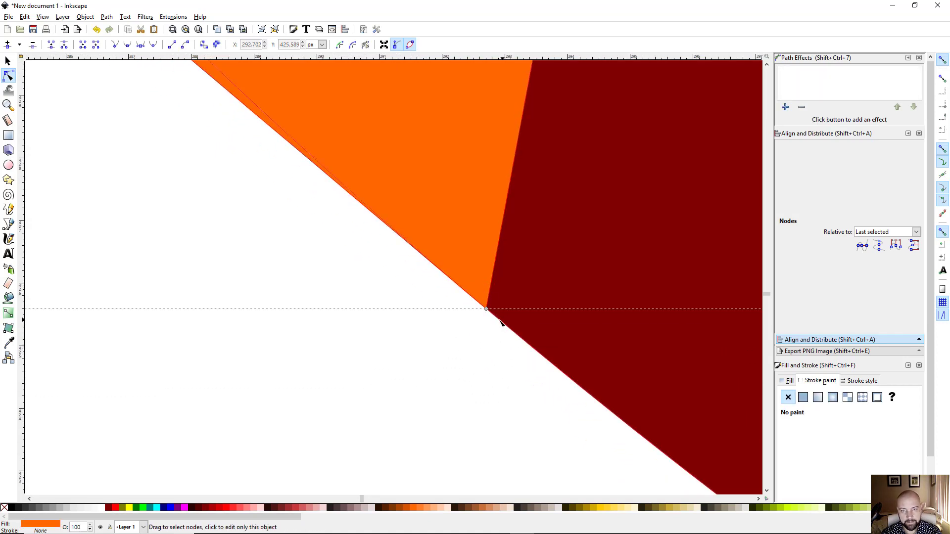
{"action": "left_click_drag", "start_coordinate": [486, 309], "coordinate": [559, 370]}
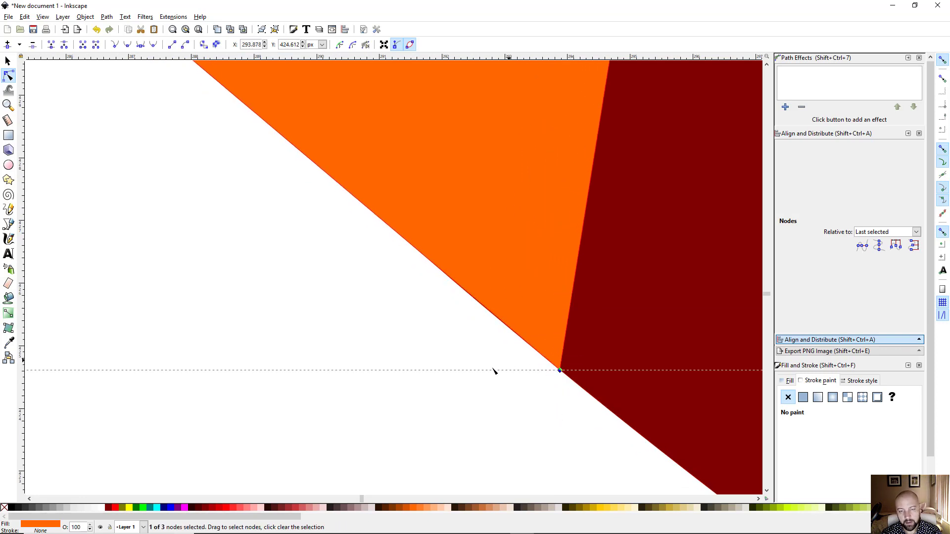
{"action": "left_click", "coordinate": [493, 435]}
{"action": "left_click", "coordinate": [491, 420]}
{"action": "scroll", "coordinate": [485, 338], "scroll_direction": "up", "scroll_amount": 2, "text": "ctrl"}
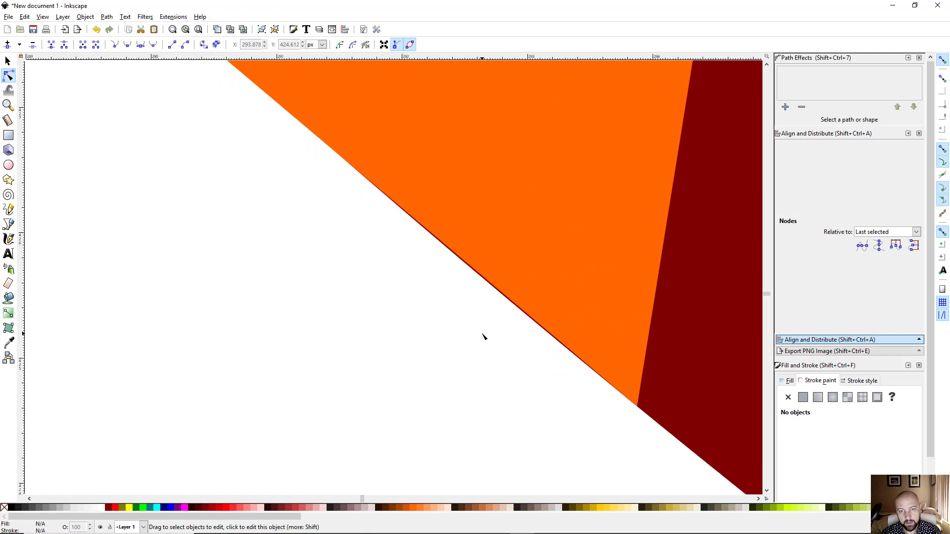
{"action": "scroll", "coordinate": [484, 336], "scroll_direction": "down", "scroll_amount": 1, "text": "ctrl"}
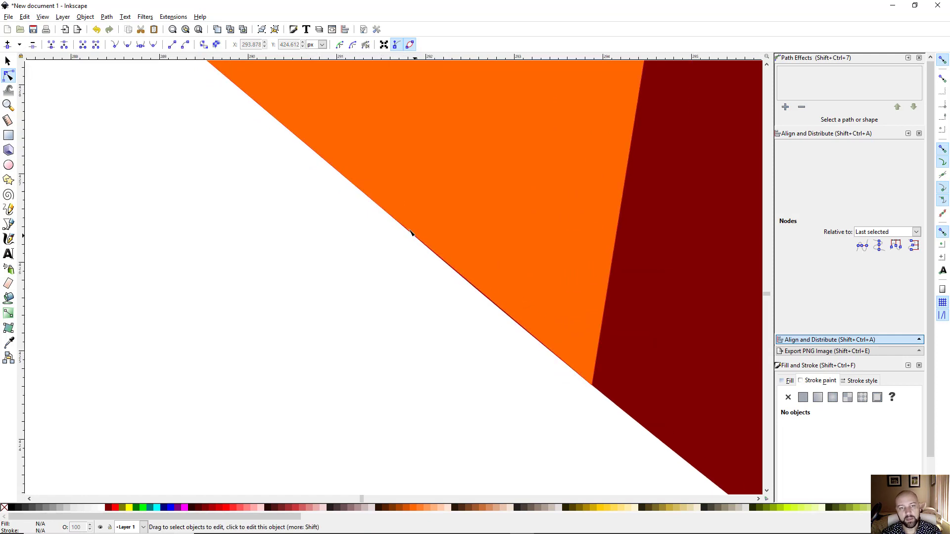
Step: Pull the triangle's tip up and to the left, toward the upper junction
{"action": "left_click", "coordinate": [592, 384]}
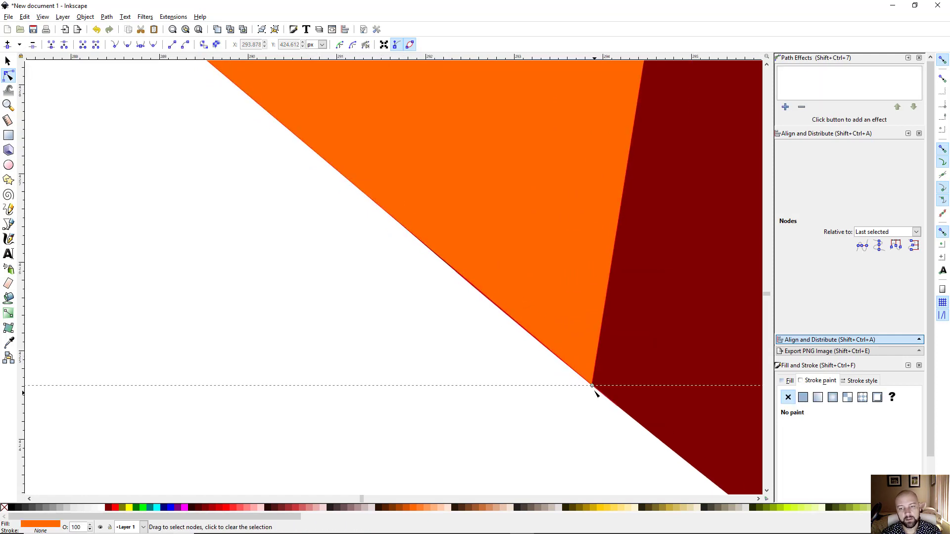
{"action": "left_click_drag", "start_coordinate": [591, 384], "coordinate": [424, 243]}
{"action": "left_click", "coordinate": [389, 307]}
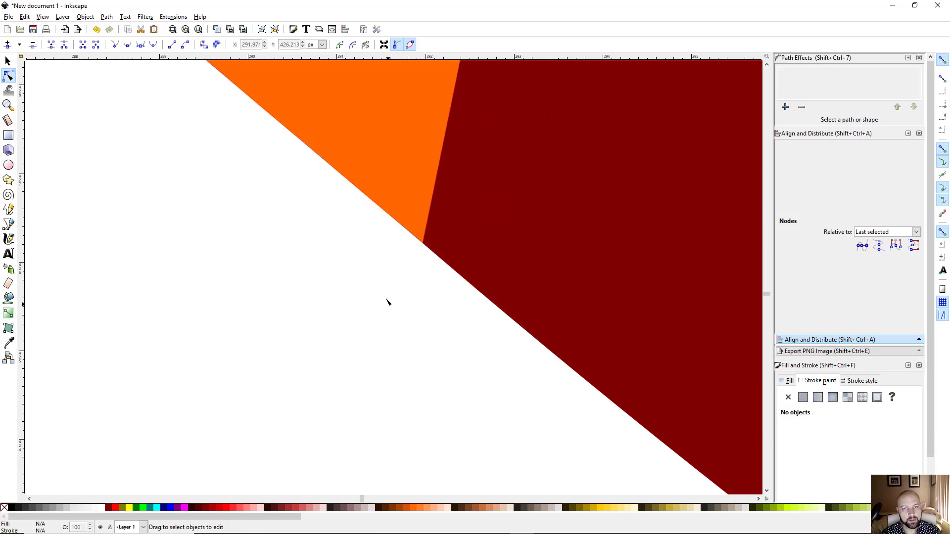
{"action": "scroll", "coordinate": [381, 267], "scroll_direction": "up", "scroll_amount": 1, "text": "ctrl"}
{"action": "scroll", "coordinate": [382, 265], "scroll_direction": "down", "scroll_amount": 4, "text": "ctrl"}
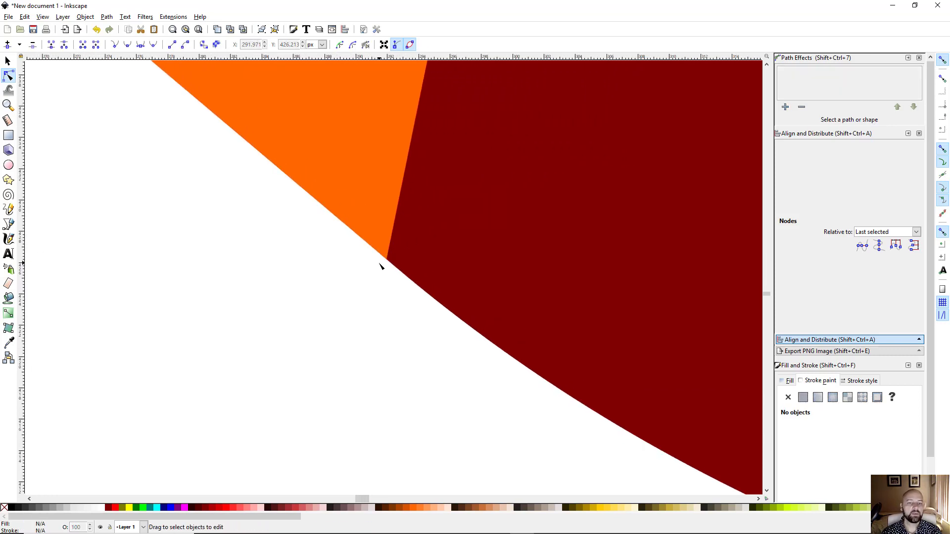
{"action": "left_click_drag", "start_coordinate": [278, 249], "coordinate": [381, 363]}
{"action": "scroll", "coordinate": [354, 299], "scroll_direction": "up", "scroll_amount": 6}
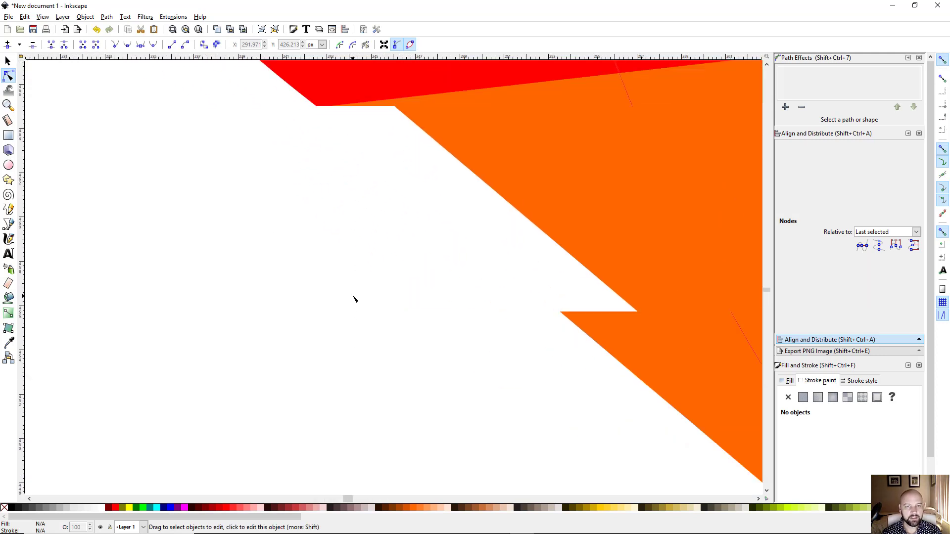
{"action": "left_click_drag", "start_coordinate": [348, 239], "coordinate": [369, 434]}
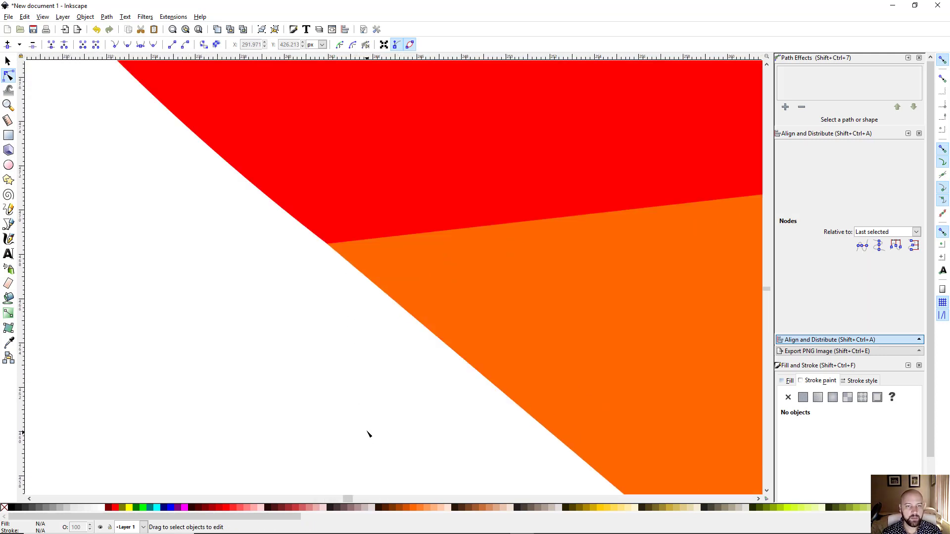
Step: Snap the upper corners onto the red face's edge and its corner point
{"action": "left_click", "coordinate": [399, 272]}
{"action": "left_click_drag", "start_coordinate": [328, 245], "coordinate": [275, 202]}
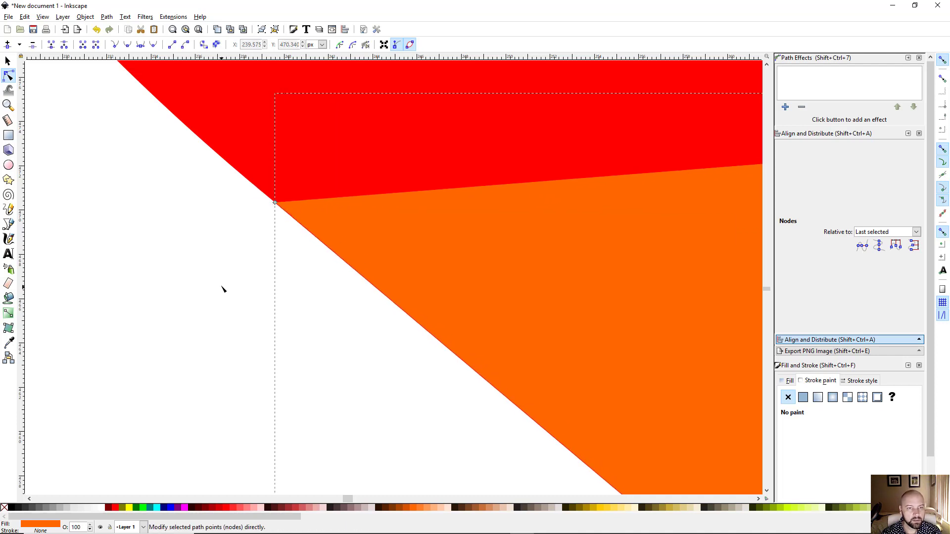
{"action": "left_click", "coordinate": [223, 287]}
{"action": "scroll", "coordinate": [267, 248], "scroll_direction": "down", "scroll_amount": 2}
{"action": "scroll", "coordinate": [269, 245], "scroll_direction": "up", "scroll_amount": 2}
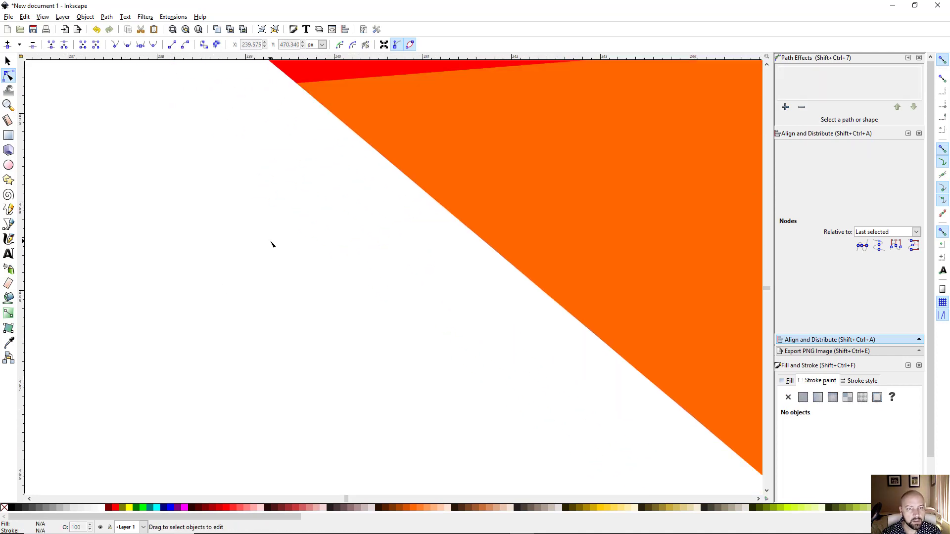
{"action": "scroll", "coordinate": [271, 244], "scroll_direction": "down", "scroll_amount": 6}
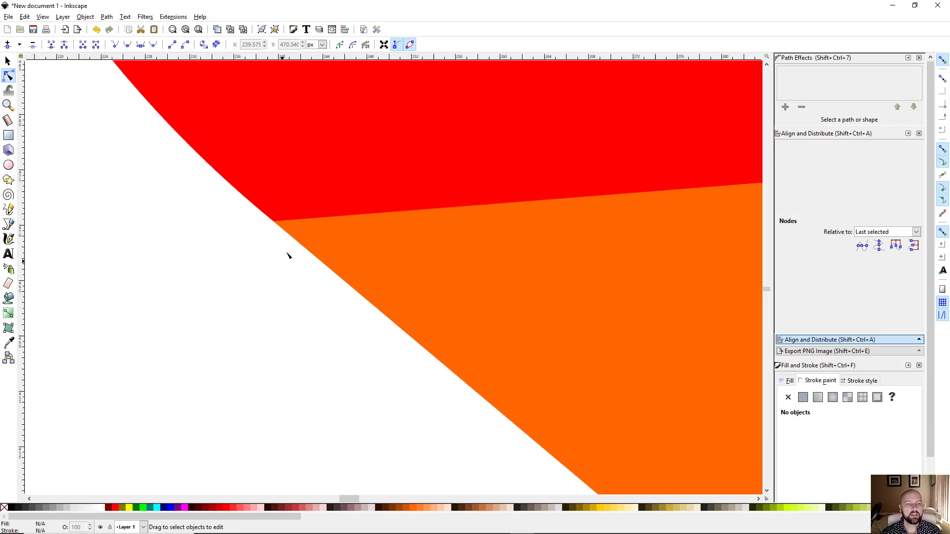
{"action": "left_click", "coordinate": [276, 225]}
{"action": "mouse_move", "coordinate": [274, 224]}
{"action": "left_mouse_down"}
{"action": "mouse_move", "coordinate": [208, 166]}
{"action": "mouse_move", "coordinate": [284, 232]}
{"action": "left_mouse_up"}
{"action": "left_click", "coordinate": [208, 280]}
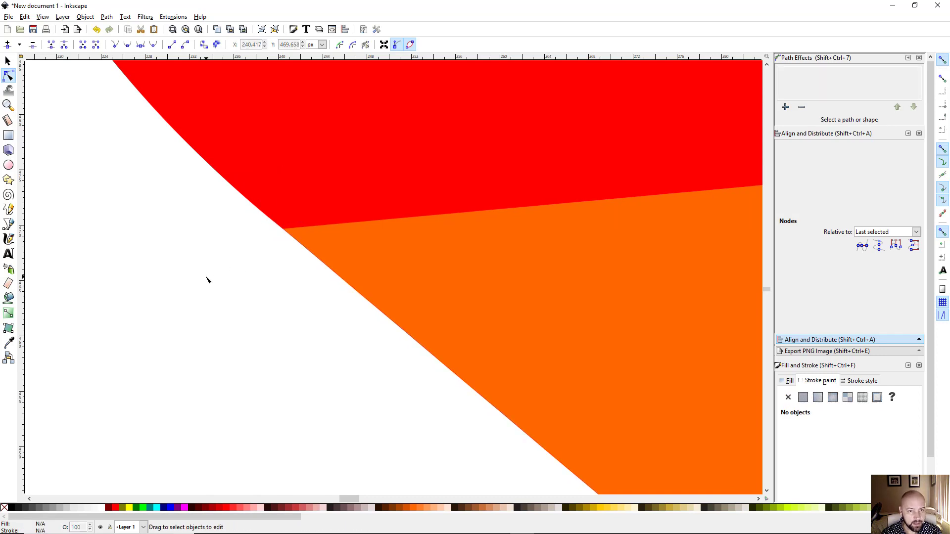
{"action": "scroll", "coordinate": [293, 279], "scroll_direction": "down", "scroll_amount": 4}
{"action": "scroll", "coordinate": [299, 277], "scroll_direction": "right", "scroll_amount": 2}
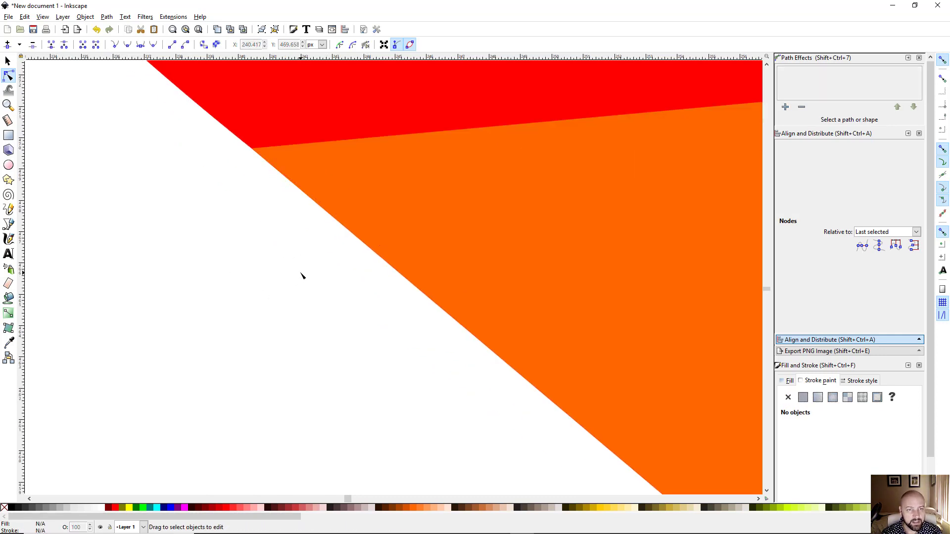
{"action": "scroll", "coordinate": [302, 276], "scroll_direction": "down", "scroll_amount": 5}
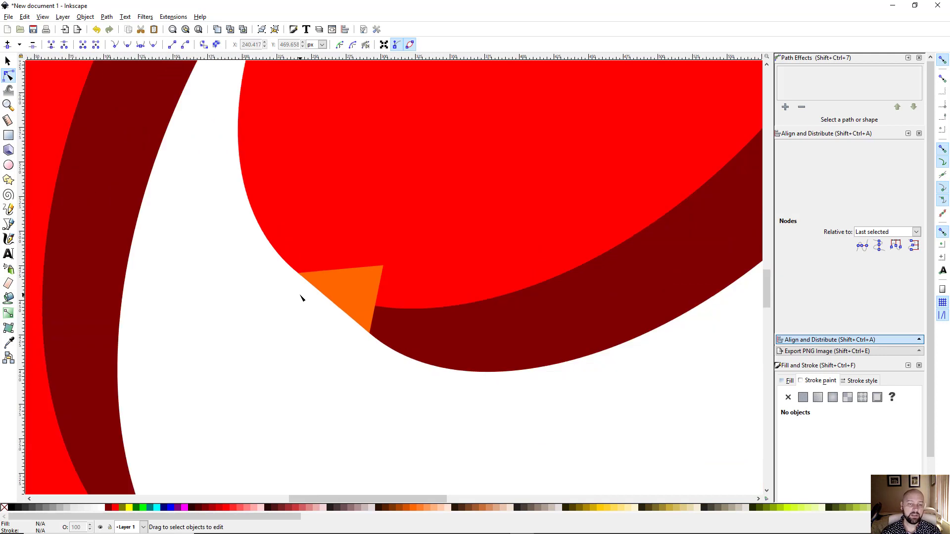
{"action": "scroll", "coordinate": [300, 297], "scroll_direction": "down", "scroll_amount": 1}
{"action": "scroll", "coordinate": [300, 298], "scroll_direction": "down", "scroll_amount": 1}
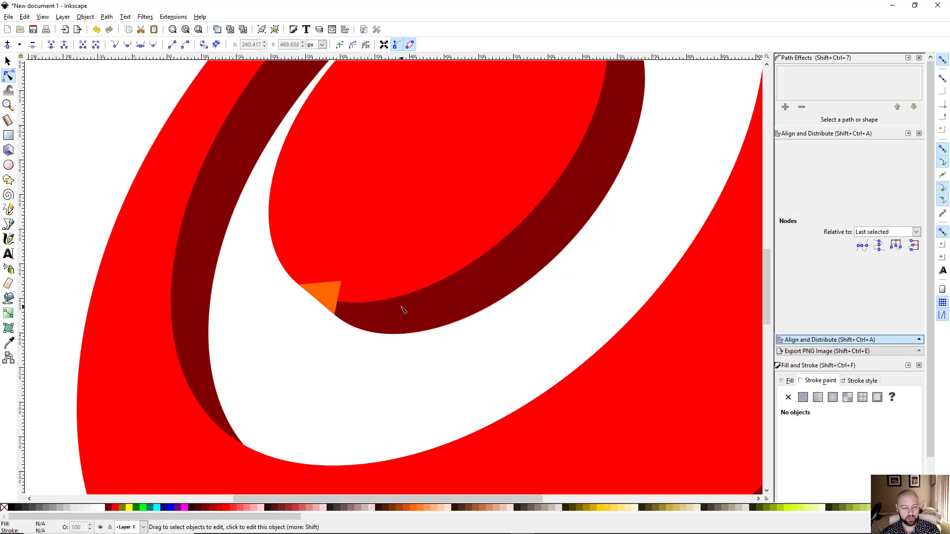
Step: Union the second orange triangle with the dark-red extrusion and view the whole bullseye
{"action": "key", "text": "s"}
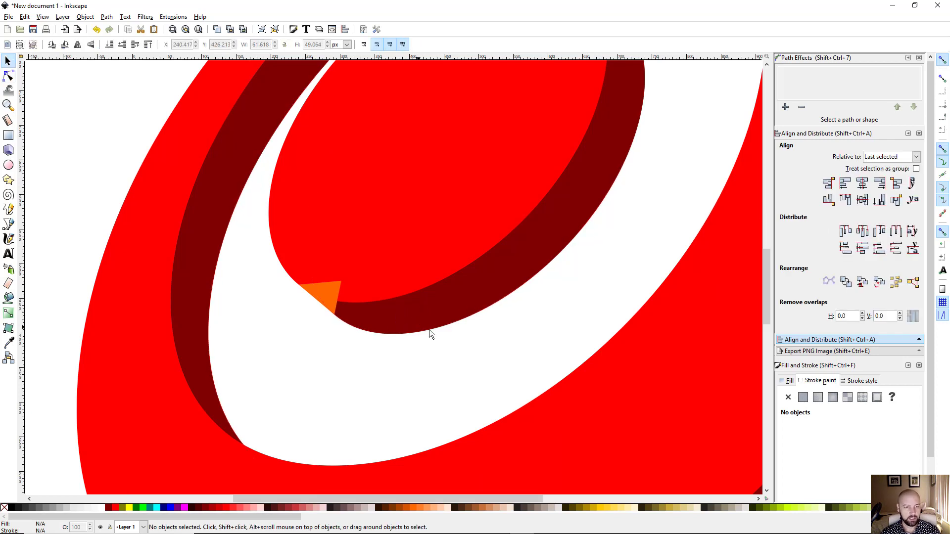
{"action": "left_click", "coordinate": [322, 296]}
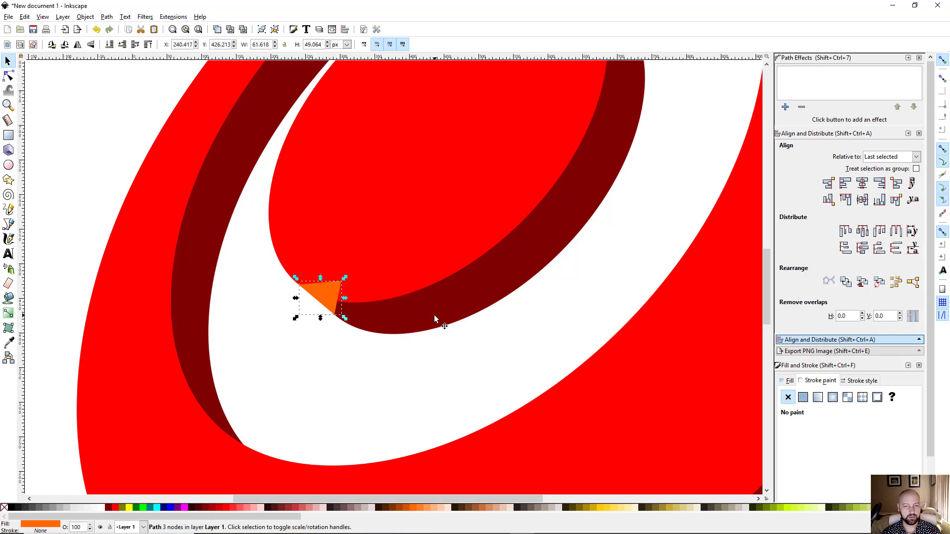
{"action": "left_click", "coordinate": [426, 301], "text": "shift"}
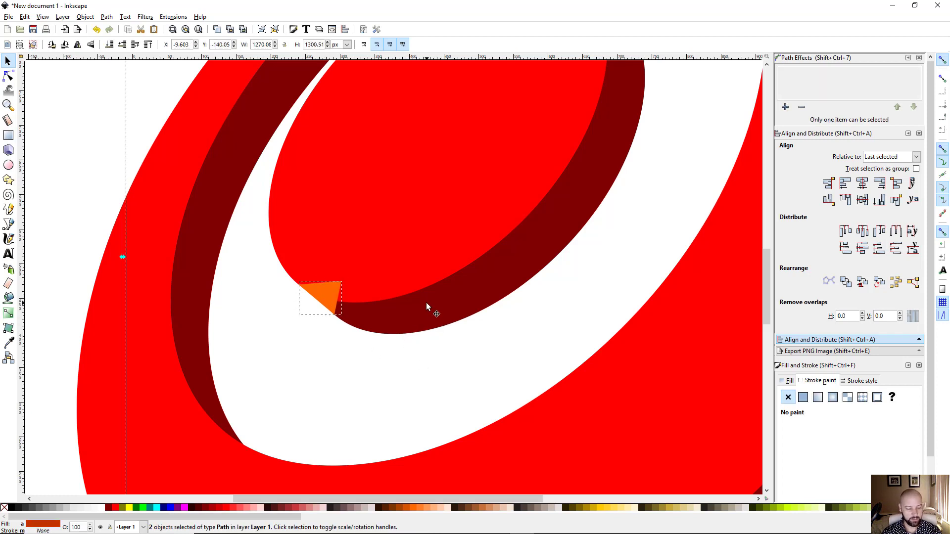
{"action": "key", "text": "ctrl+plus"}
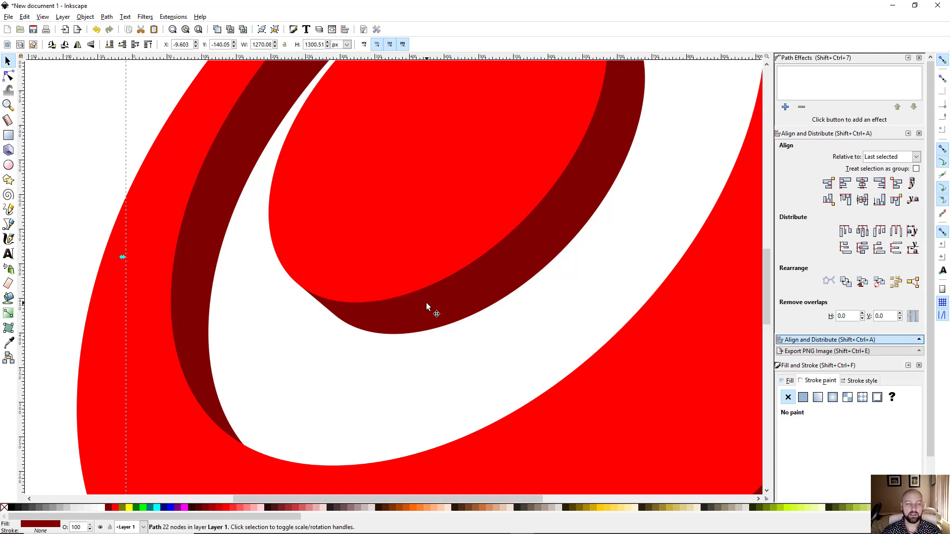
{"action": "scroll", "coordinate": [408, 366], "scroll_direction": "down", "scroll_amount": 4}
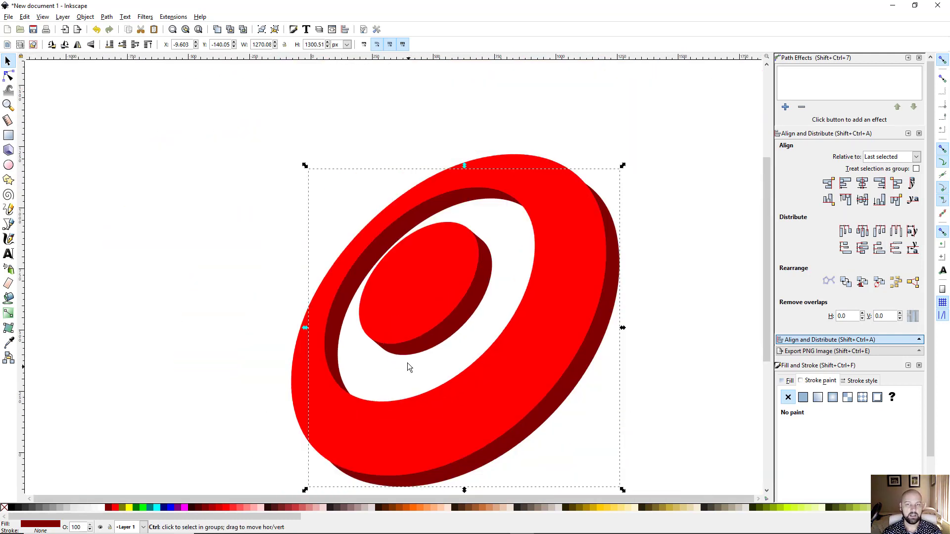
{"action": "scroll", "coordinate": [426, 362], "scroll_direction": "up", "scroll_amount": 1}
{"action": "left_click_drag", "start_coordinate": [426, 362], "coordinate": [325, 315]}
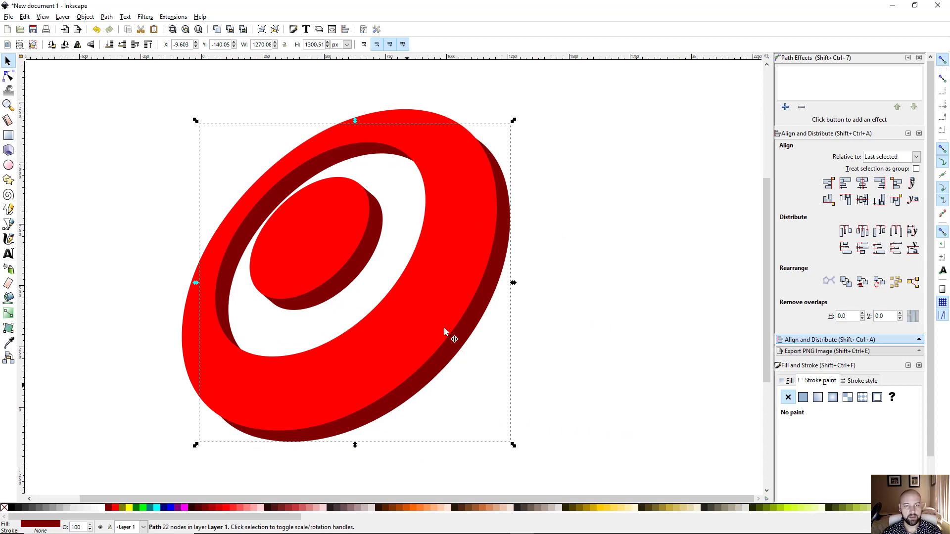
{"action": "left_click_drag", "start_coordinate": [449, 226], "coordinate": [494, 241]}
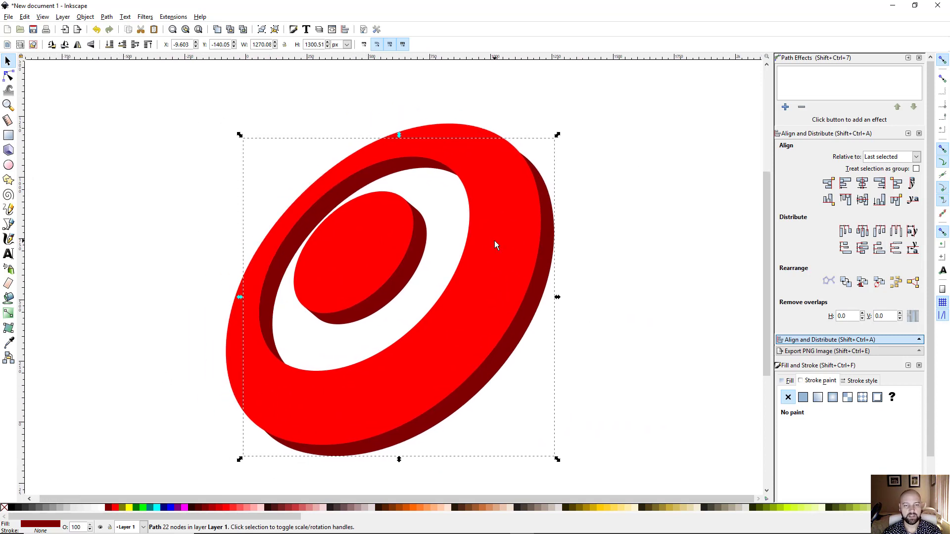
{"action": "scroll", "coordinate": [529, 213], "scroll_direction": "up", "scroll_amount": 2}
{"action": "scroll", "coordinate": [526, 193], "scroll_direction": "down", "scroll_amount": 2}
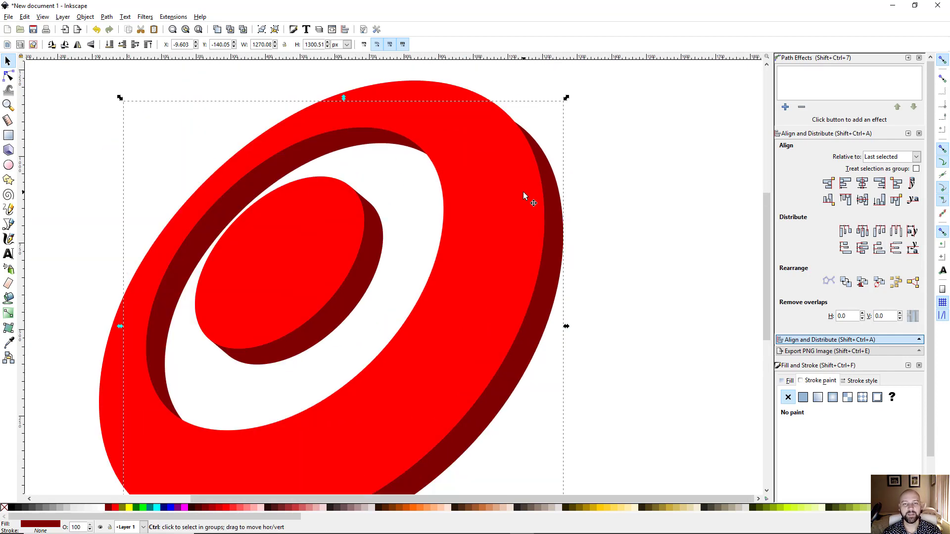
Step: Draw an orange, unstroked triangle patch at the outer ring's upper-right edge
{"action": "scroll", "coordinate": [513, 190], "scroll_direction": "up", "scroll_amount": 4}
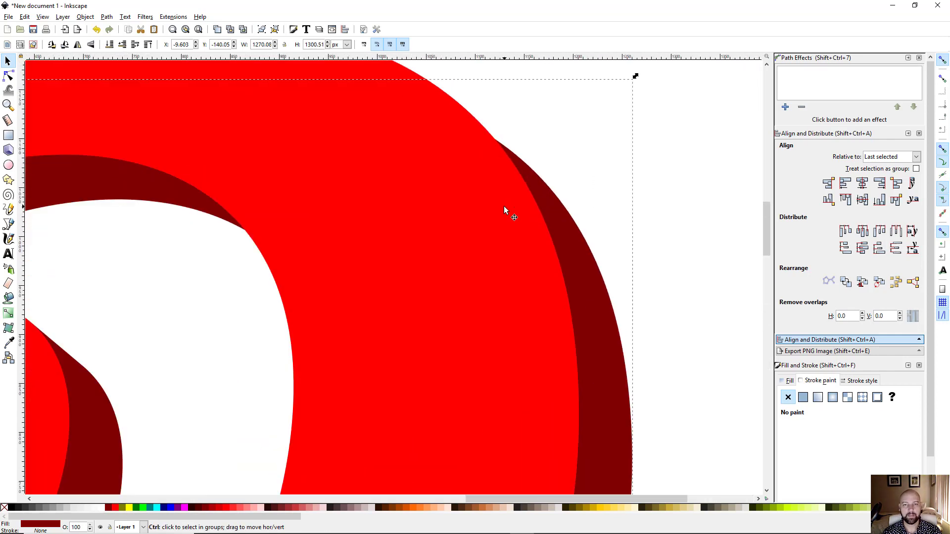
{"action": "left_click_drag", "start_coordinate": [503, 207], "coordinate": [448, 284]}
{"action": "key", "text": "b"}
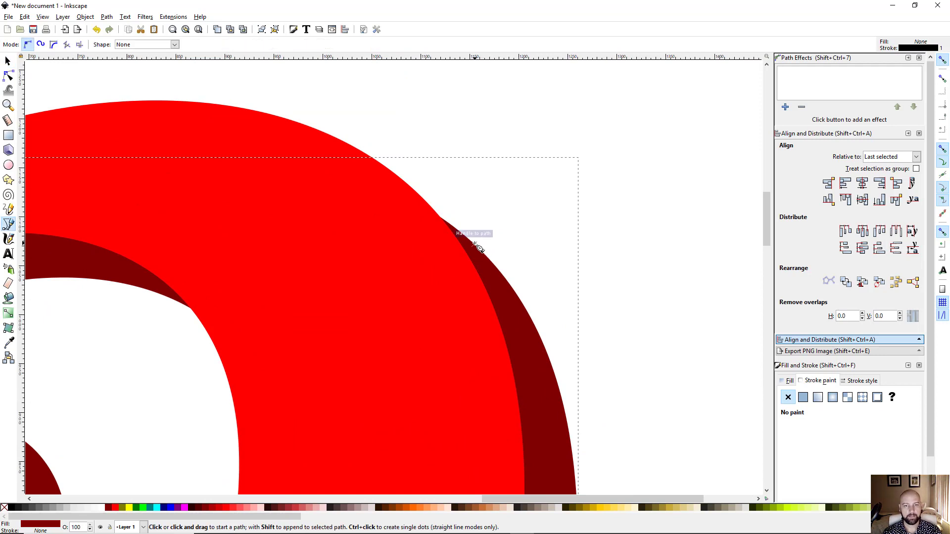
{"action": "left_click", "coordinate": [474, 244]}
{"action": "left_click", "coordinate": [404, 286]}
{"action": "left_click", "coordinate": [409, 186]}
{"action": "left_click", "coordinate": [474, 245]}
{"action": "left_click", "coordinate": [4, 508], "text": "shift"}
{"action": "left_click", "coordinate": [413, 508]}
{"action": "scroll", "coordinate": [447, 289], "scroll_direction": "up", "scroll_amount": 3}
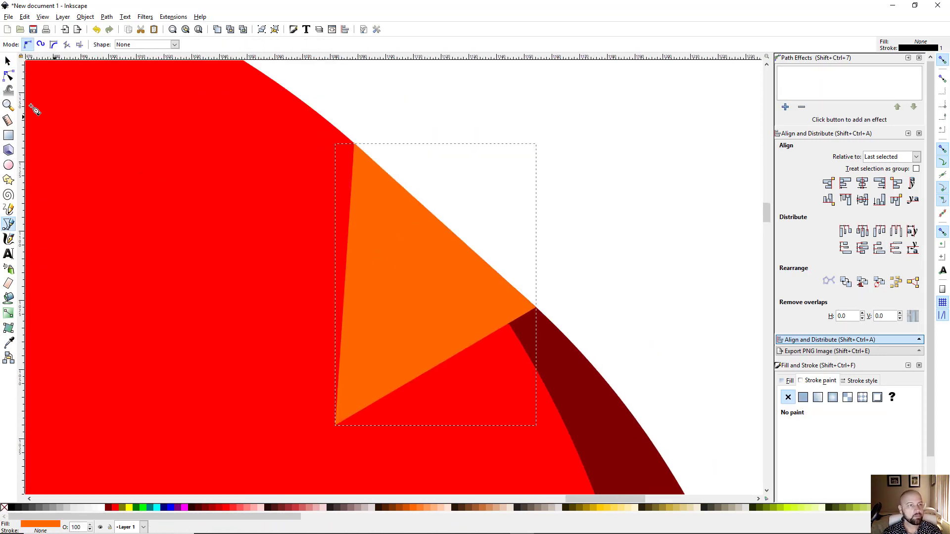
Step: Snap the triangle's corner nodes onto the ring edge and the dark-red extrusion edge
{"action": "left_click", "coordinate": [9, 76]}
{"action": "scroll", "coordinate": [494, 295], "scroll_direction": "up", "scroll_amount": 3}
{"action": "left_click", "coordinate": [608, 330]}
{"action": "scroll", "coordinate": [553, 289], "scroll_direction": "up", "scroll_amount": 4}
{"action": "left_click_drag", "start_coordinate": [608, 330], "coordinate": [569, 490]}
{"action": "double_click", "coordinate": [630, 227]}
{"action": "scroll", "coordinate": [624, 233], "scroll_direction": "down", "scroll_amount": 6}
{"action": "scroll", "coordinate": [423, 336], "scroll_direction": "up", "scroll_amount": 6}
{"action": "left_click", "coordinate": [416, 309]}
{"action": "left_click_drag", "start_coordinate": [392, 257], "coordinate": [534, 372]}
{"action": "scroll", "coordinate": [439, 321], "scroll_direction": "up", "scroll_amount": 2}
{"action": "double_click", "coordinate": [555, 225]}
{"action": "scroll", "coordinate": [462, 319], "scroll_direction": "down", "scroll_amount": 2}
{"action": "left_click", "coordinate": [463, 320]}
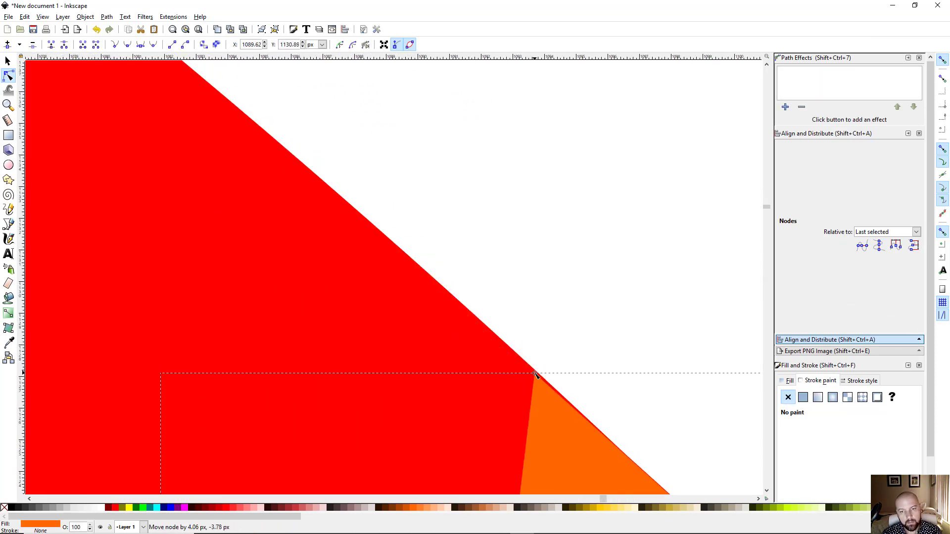
{"action": "double_click", "coordinate": [610, 419]}
{"action": "left_click_drag", "start_coordinate": [609, 419], "coordinate": [497, 303]}
{"action": "scroll", "coordinate": [441, 298], "scroll_direction": "up", "scroll_amount": 4}
{"action": "scroll", "coordinate": [433, 278], "scroll_direction": "down", "scroll_amount": 14}
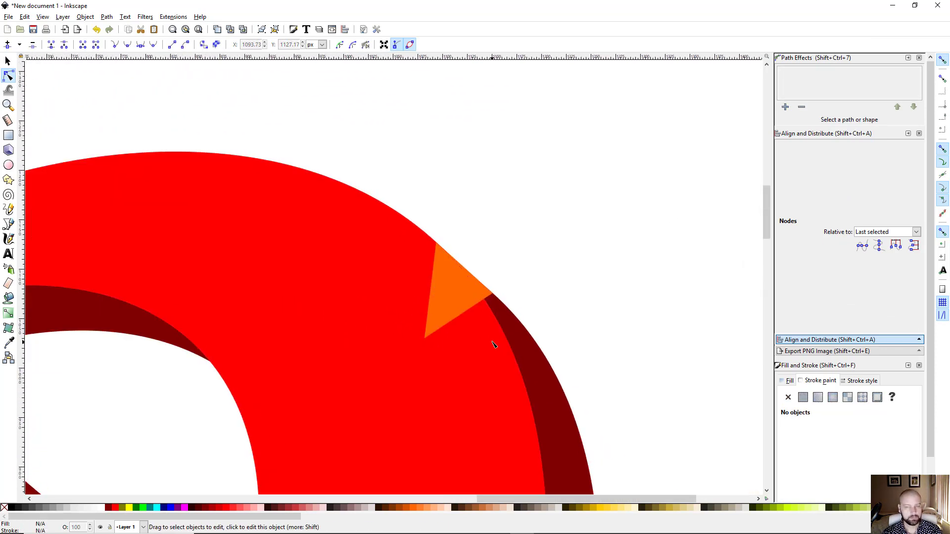
Step: Union the orange triangle with the dark-red extrusion
{"action": "key", "text": "s"}
{"action": "left_click", "coordinate": [460, 300]}
{"action": "left_click", "coordinate": [542, 381], "text": "shift"}
{"action": "key", "text": "ctrl+plus"}
Step: Draw a second patch triangle at the ring's lower-left join
{"action": "scroll", "coordinate": [363, 409], "scroll_direction": "down", "scroll_amount": 5}
{"action": "scroll", "coordinate": [387, 428], "scroll_direction": "up", "scroll_amount": 5}
{"action": "left_click_drag", "start_coordinate": [387, 429], "coordinate": [292, 257]}
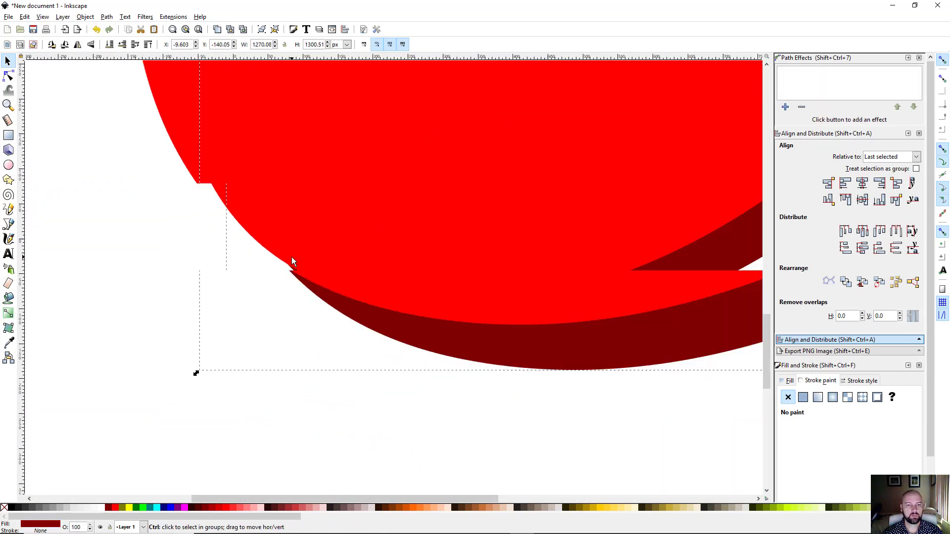
{"action": "scroll", "coordinate": [292, 257], "scroll_direction": "down", "scroll_amount": 1}
{"action": "key", "text": "b"}
{"action": "left_click", "coordinate": [315, 289]}
{"action": "left_click", "coordinate": [253, 238]}
{"action": "left_click", "coordinate": [345, 221]}
{"action": "left_click", "coordinate": [316, 288]}
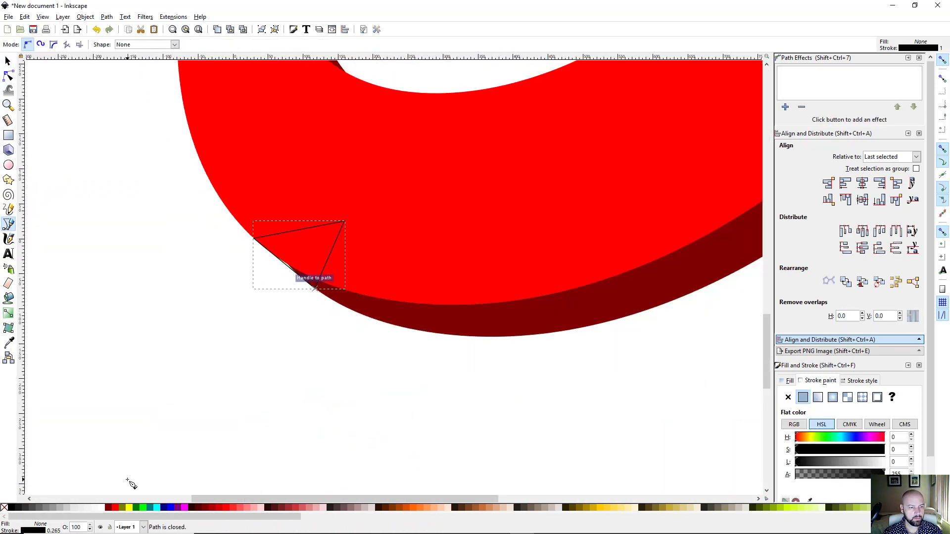
Step: Snap the second triangle's left and bottom corners onto the ring and extrusion edges
{"action": "scroll", "coordinate": [302, 282], "scroll_direction": "up", "scroll_amount": 4}
{"action": "key", "text": "n"}
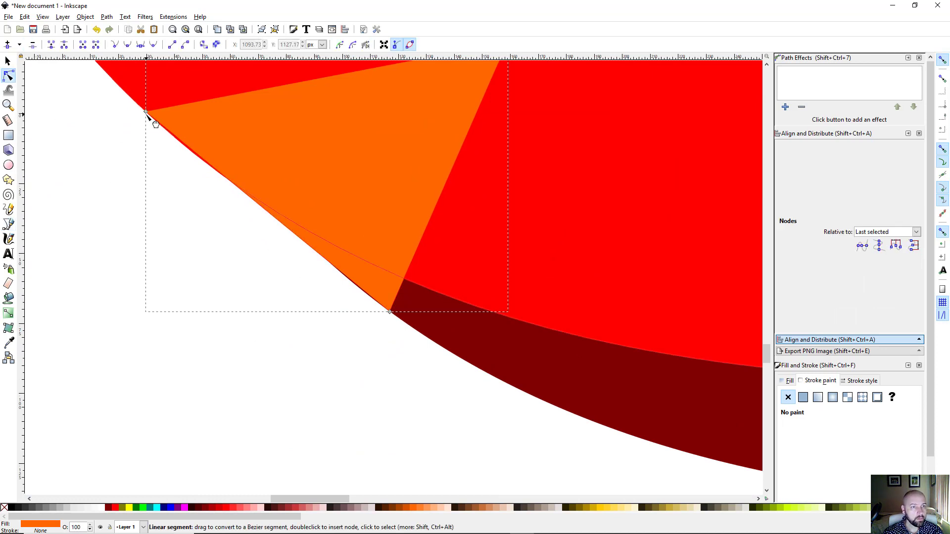
{"action": "left_click_drag", "start_coordinate": [148, 110], "coordinate": [218, 171]}
{"action": "left_click_drag", "start_coordinate": [389, 314], "coordinate": [354, 283]}
{"action": "left_click", "coordinate": [299, 295]}
Step: Union the second patch into the dark-red extrusion and view the whole bullseye
{"action": "scroll", "coordinate": [299, 295], "scroll_direction": "down", "scroll_amount": 5}
{"action": "key", "text": "s"}
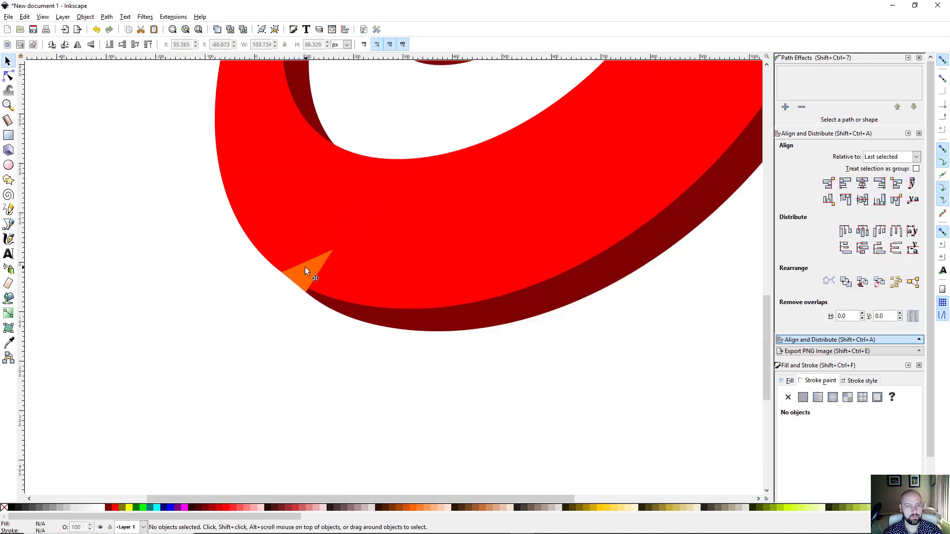
{"action": "left_click", "coordinate": [305, 267]}
{"action": "left_click", "coordinate": [462, 316], "text": "shift"}
{"action": "key", "text": "ctrl+plus"}
{"action": "scroll", "coordinate": [463, 315], "scroll_direction": "down", "scroll_amount": 4}
{"action": "left_click_drag", "start_coordinate": [478, 304], "coordinate": [398, 360]}
{"action": "scroll", "coordinate": [340, 364], "scroll_direction": "up", "scroll_amount": 1}
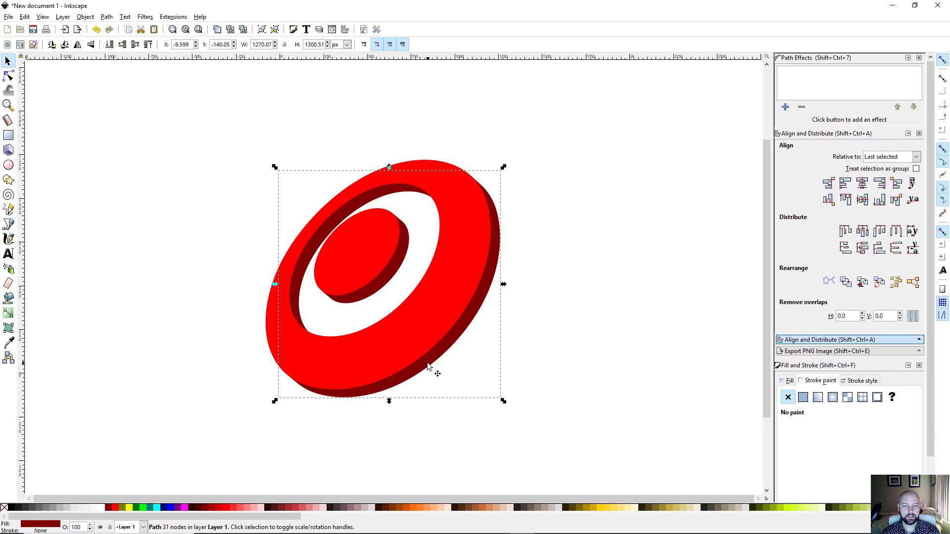
{"action": "left_click", "coordinate": [418, 322]}
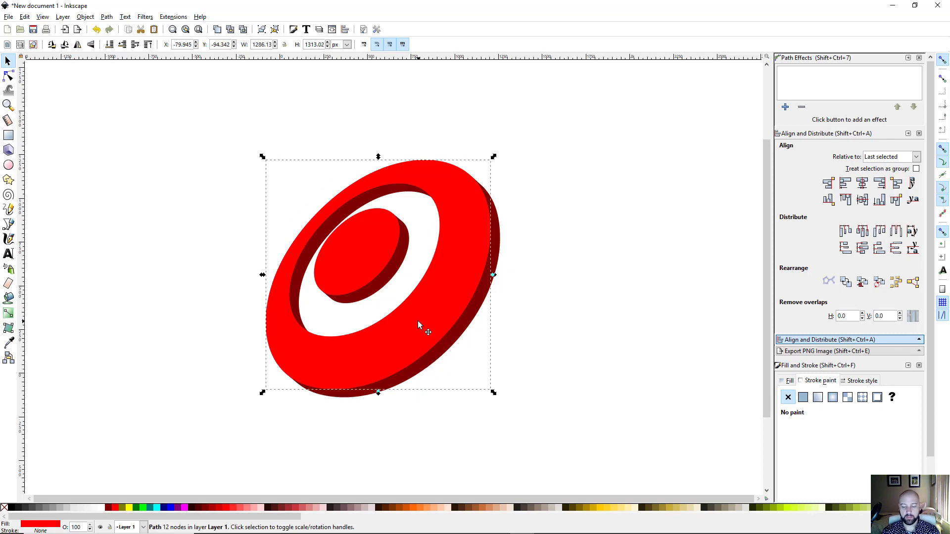
{"action": "key", "text": "Delete"}
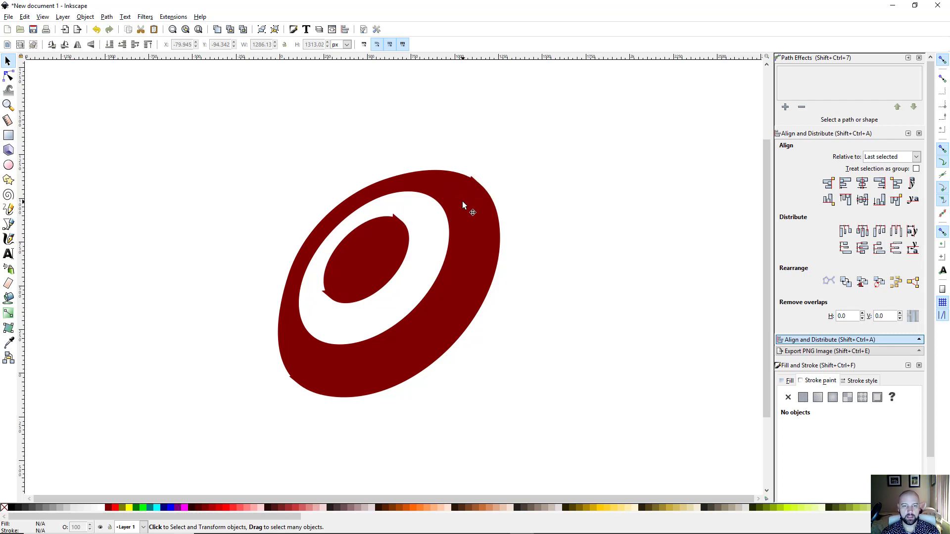
{"action": "key", "text": "ctrl"}
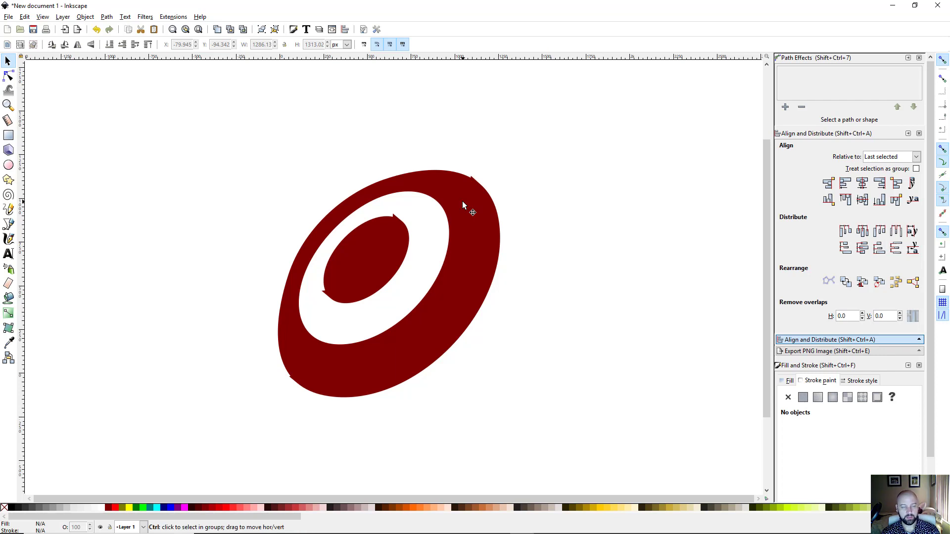
{"action": "key", "text": "ctrl+z"}
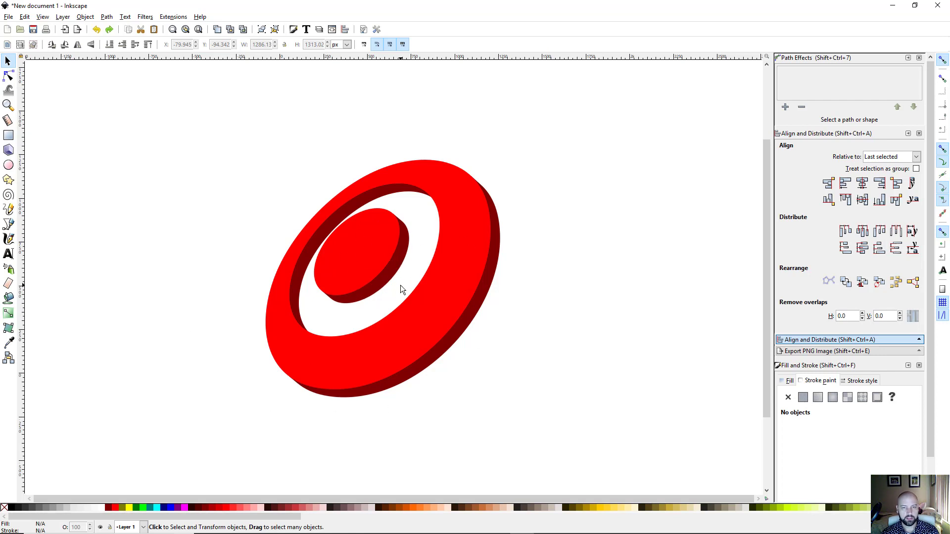
{"action": "left_click", "coordinate": [459, 285]}
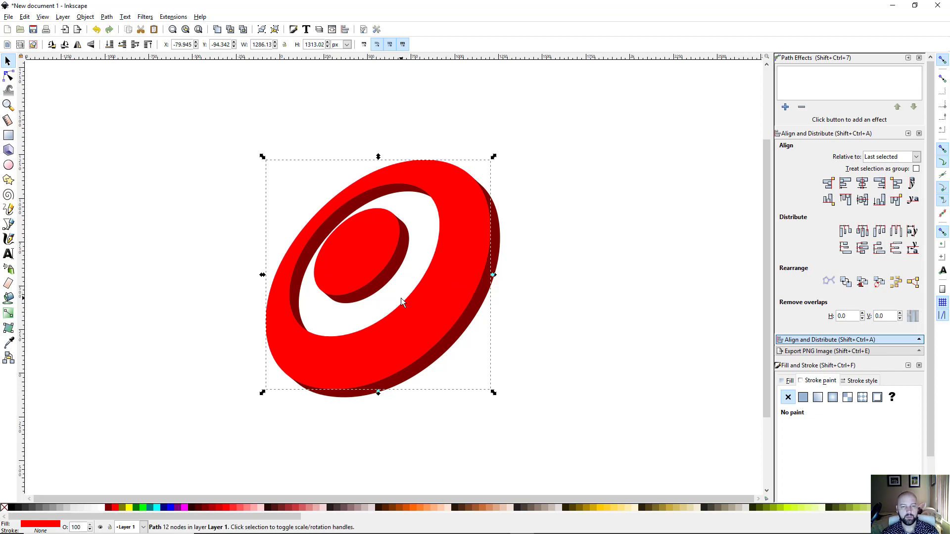
{"action": "left_click", "coordinate": [394, 264], "text": "shift"}
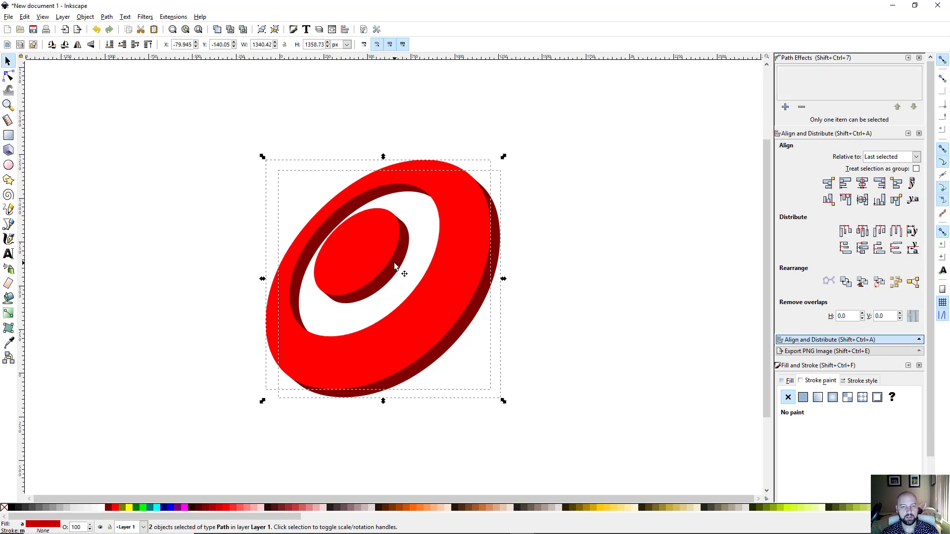
{"action": "key", "text": "ctrl"}
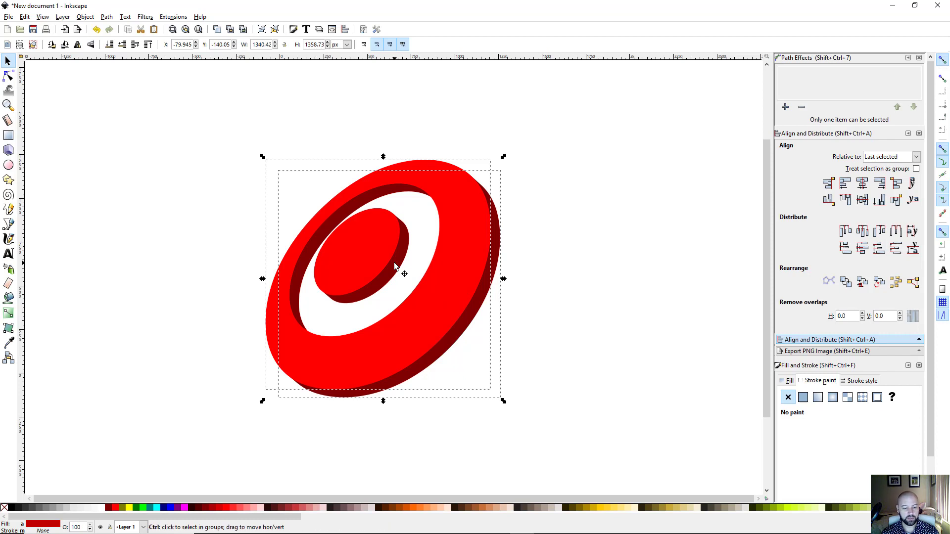
{"action": "left_click", "coordinate": [393, 262], "text": "ctrl"}
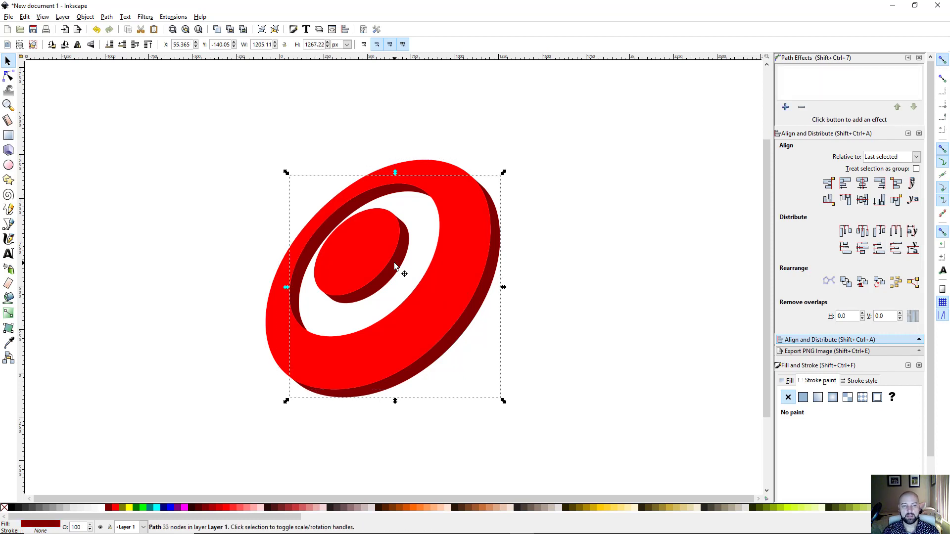
{"action": "left_click", "coordinate": [230, 330]}
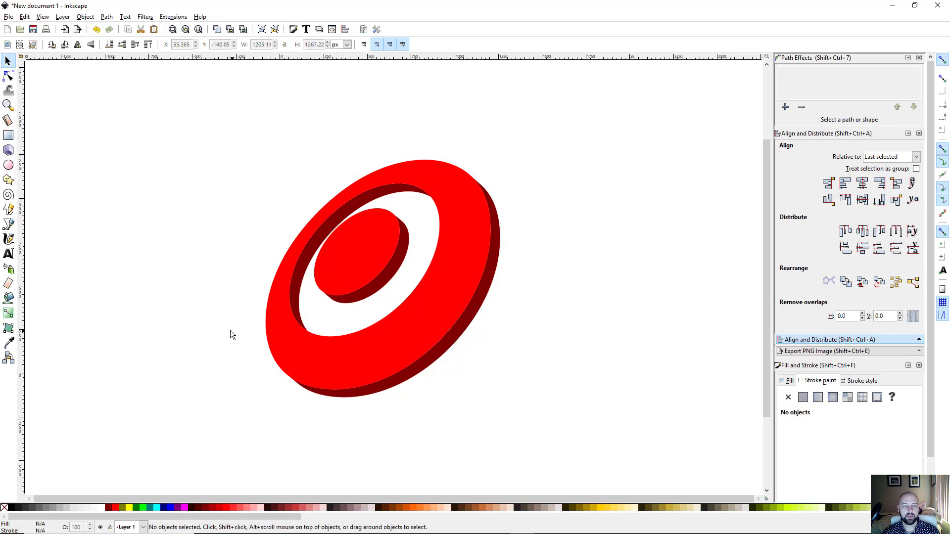
{"action": "left_click", "coordinate": [438, 302]}
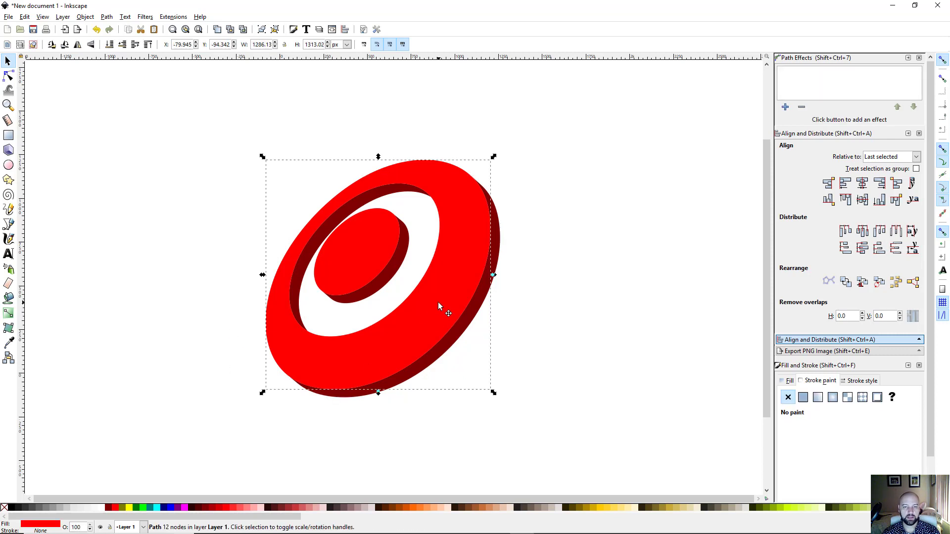
{"action": "key", "text": "Delete"}
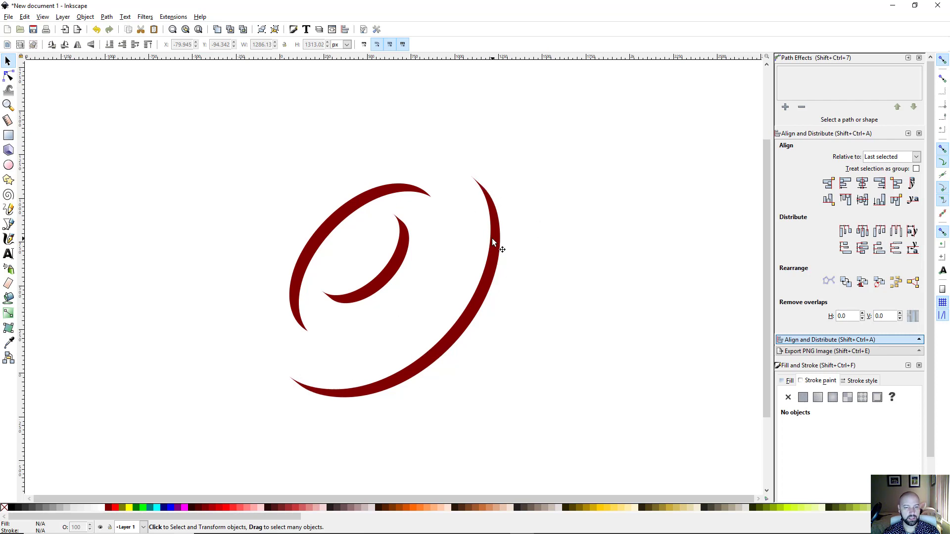
{"action": "key", "text": "ctrl"}
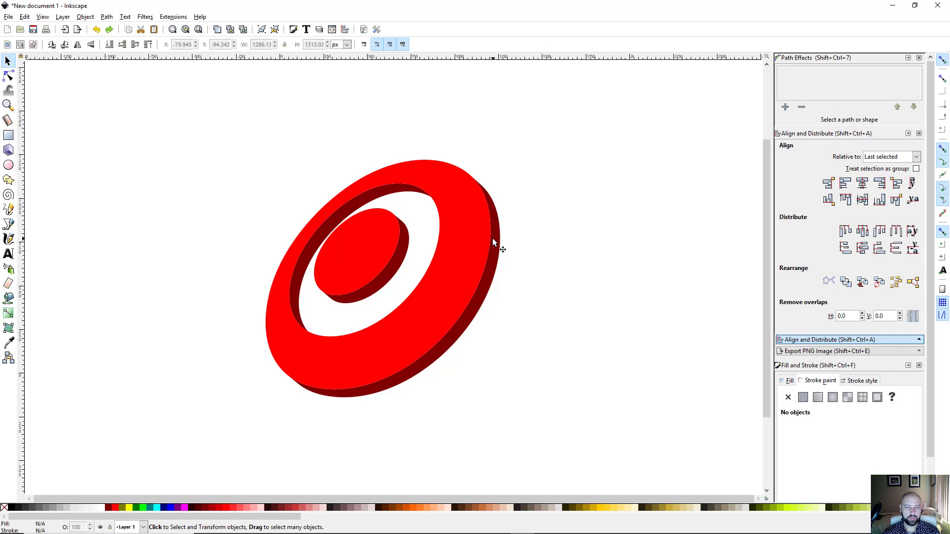
{"action": "left_click", "coordinate": [460, 337]}
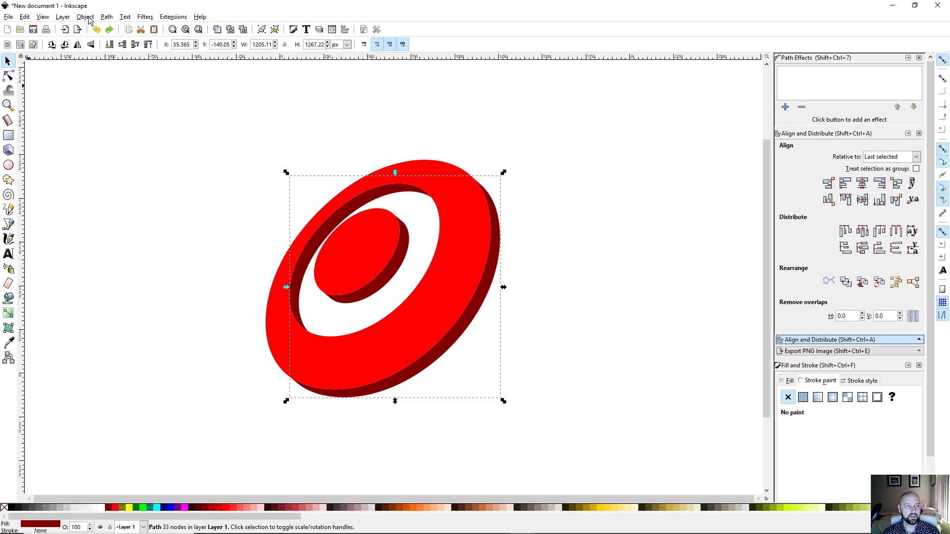
Step: Break the extrusion apart into separate paths and select the ring's dark-red inner side wall
{"action": "left_click", "coordinate": [108, 18]}
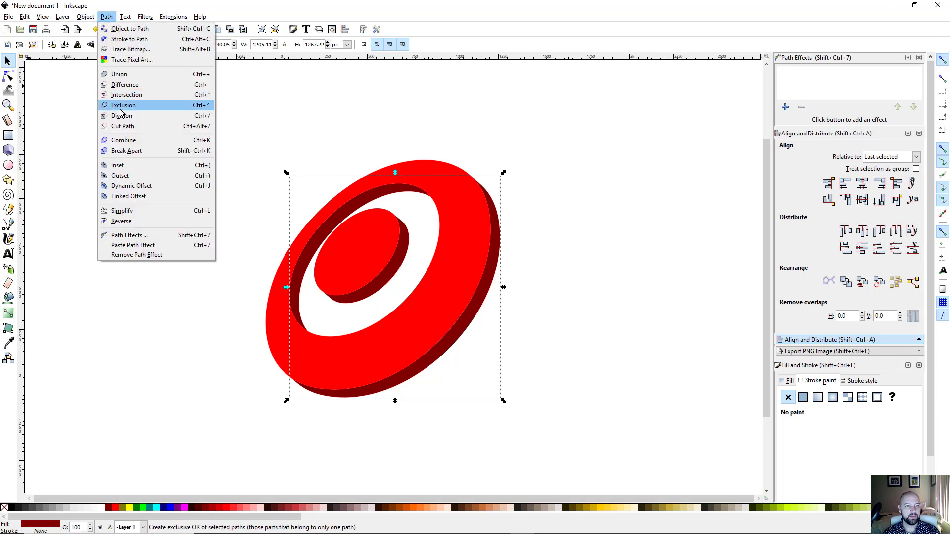
{"action": "left_click", "coordinate": [143, 150]}
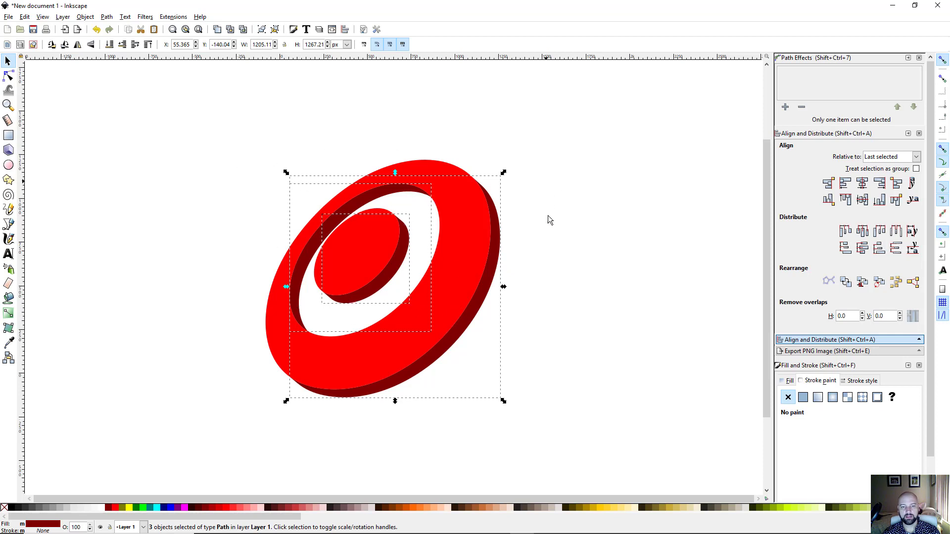
{"action": "left_click", "coordinate": [208, 297]}
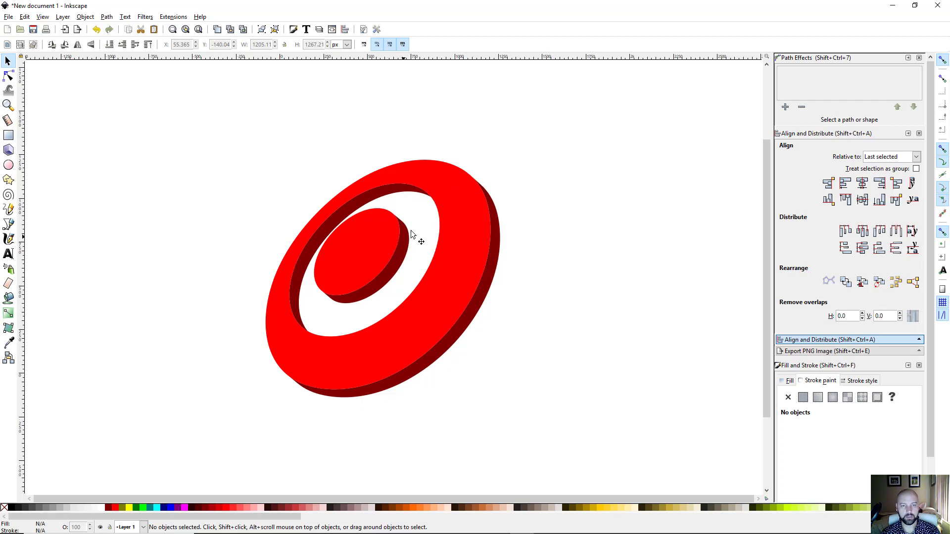
{"action": "left_click", "coordinate": [390, 193]}
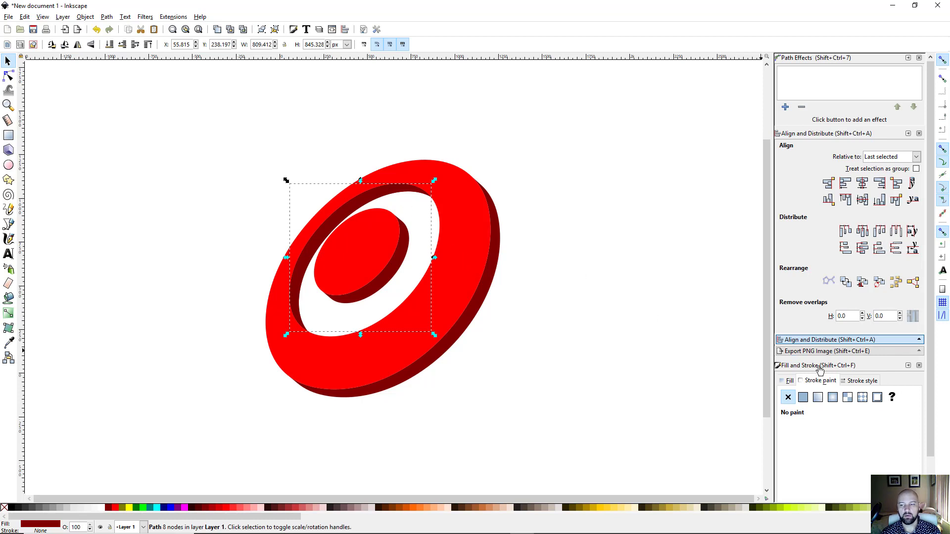
Step: Switch the inner side wall's fill to a linear gradient in the Fill tab, then take the Gradient tool
{"action": "left_click", "coordinate": [791, 381]}
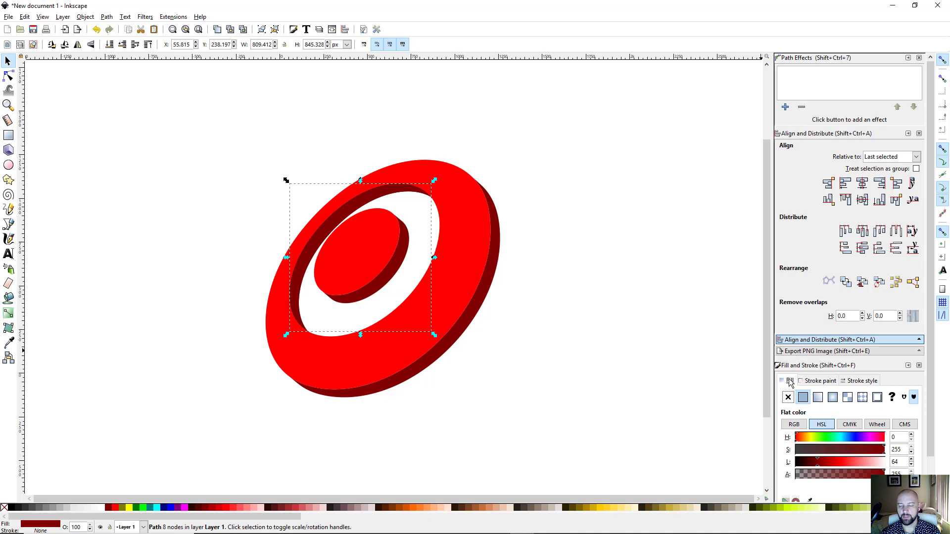
{"action": "left_click", "coordinate": [818, 398]}
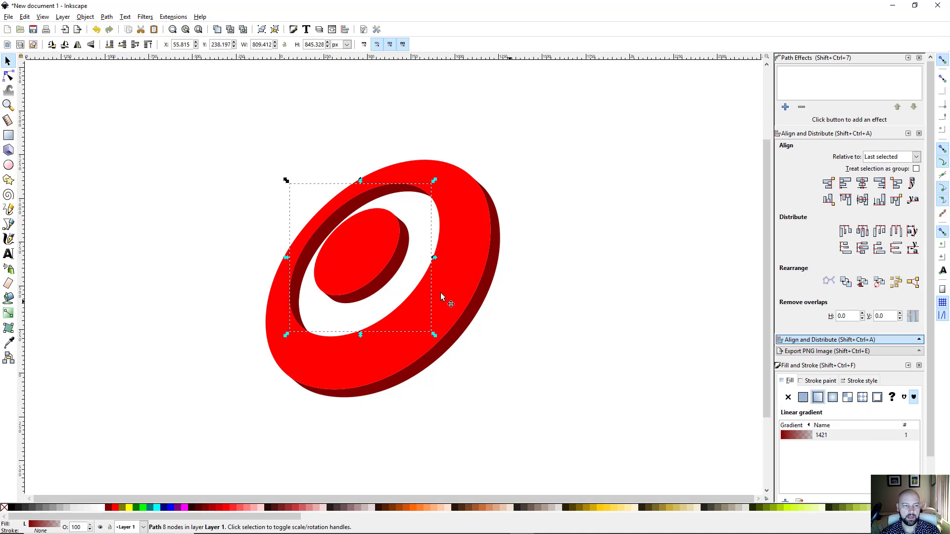
{"action": "left_click", "coordinate": [8, 315]}
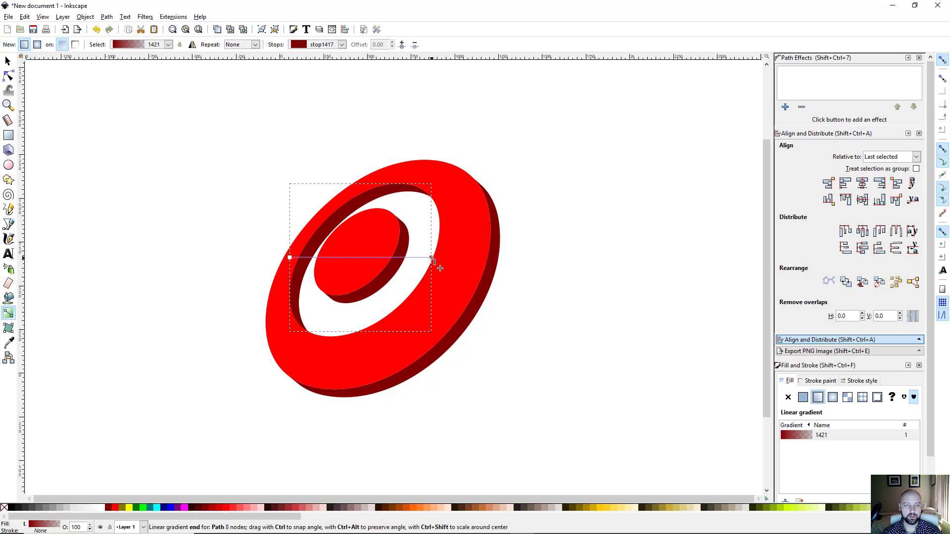
Step: Make both gradient stops black, set the end stop's opacity to 0, and move the start above the ring
{"action": "left_click", "coordinate": [290, 258]}
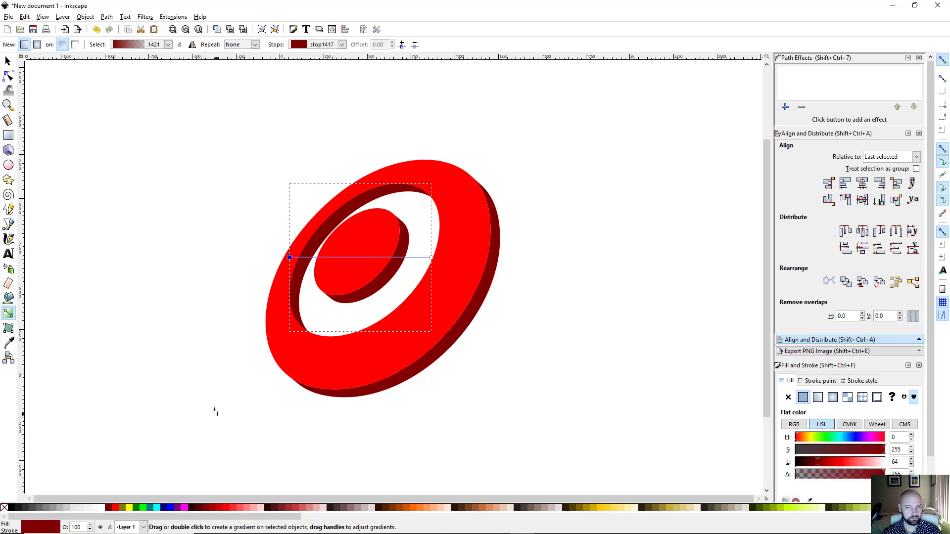
{"action": "left_click", "coordinate": [10, 508]}
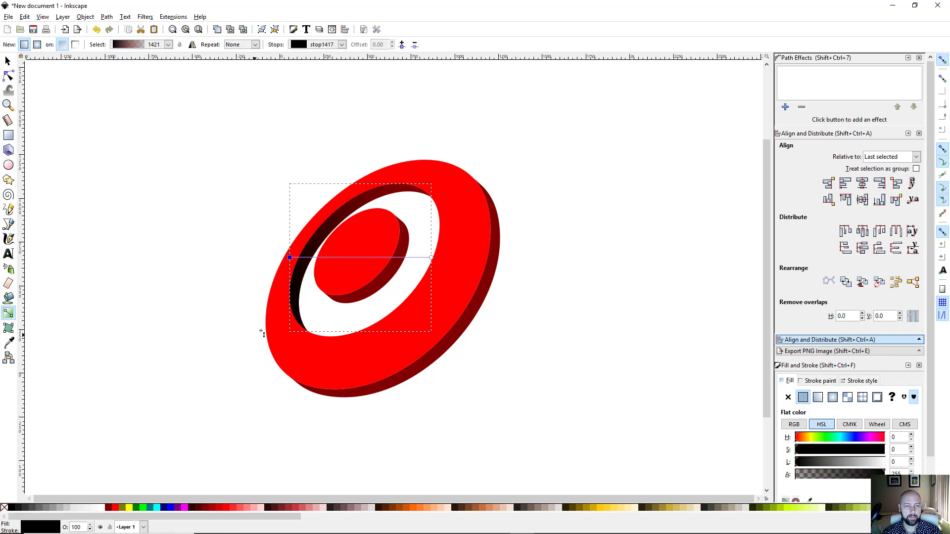
{"action": "left_click", "coordinate": [432, 259]}
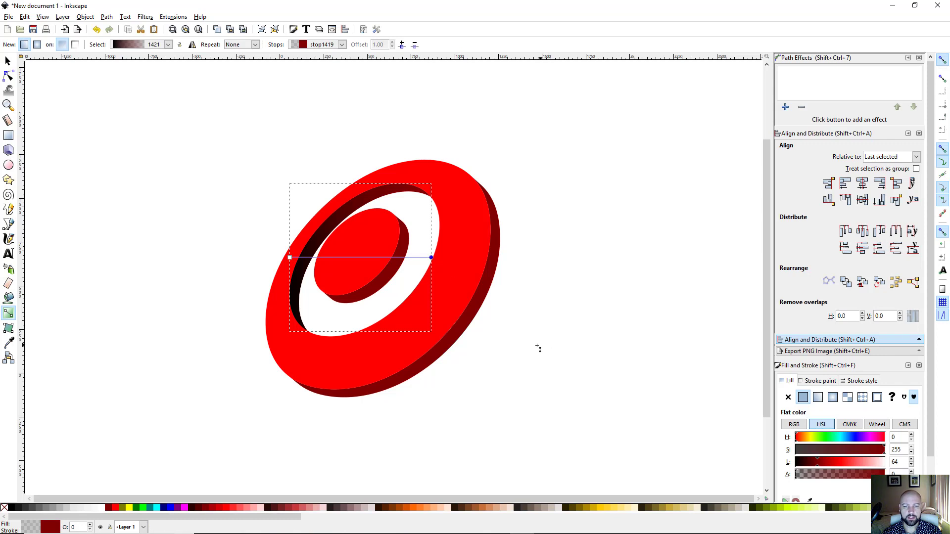
{"action": "left_click", "coordinate": [11, 508]}
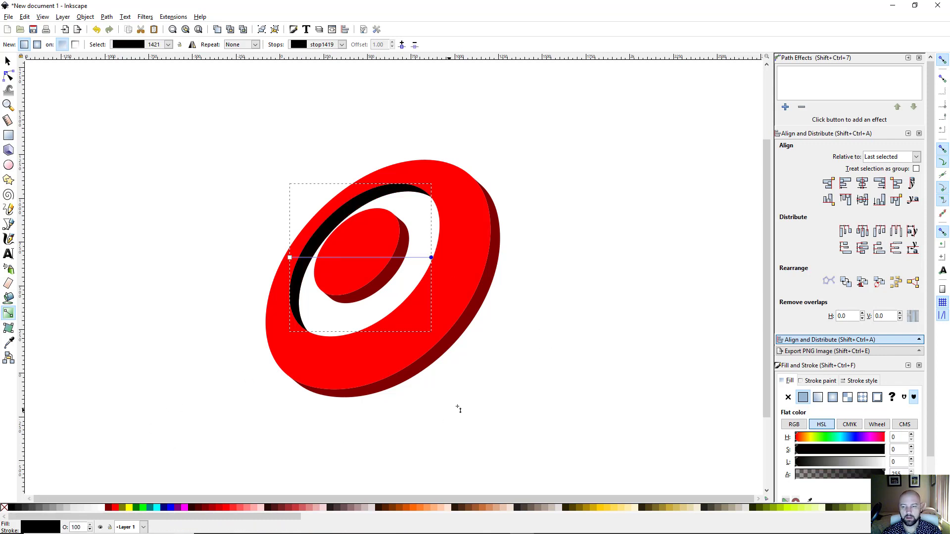
{"action": "scroll", "coordinate": [891, 374], "scroll_direction": "down", "scroll_amount": 2}
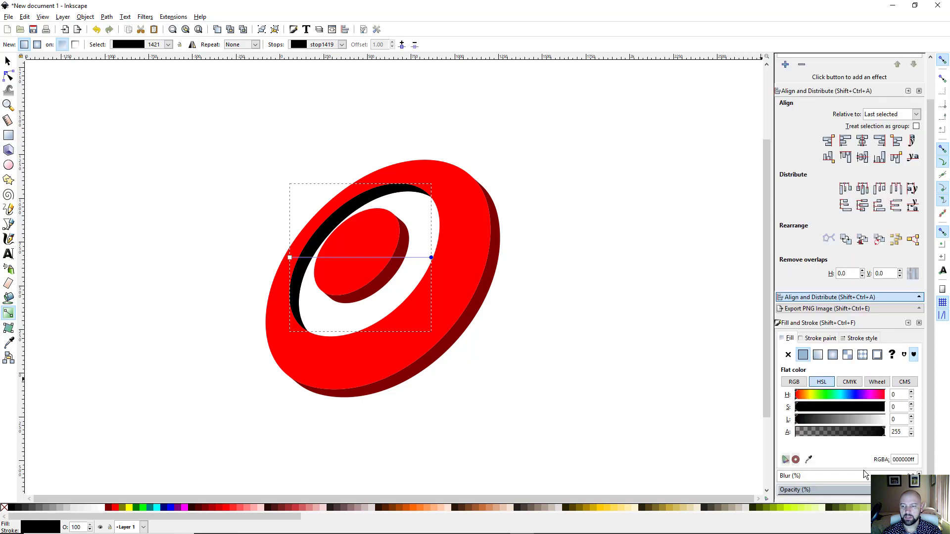
{"action": "left_click_drag", "start_coordinate": [861, 490], "coordinate": [767, 489]}
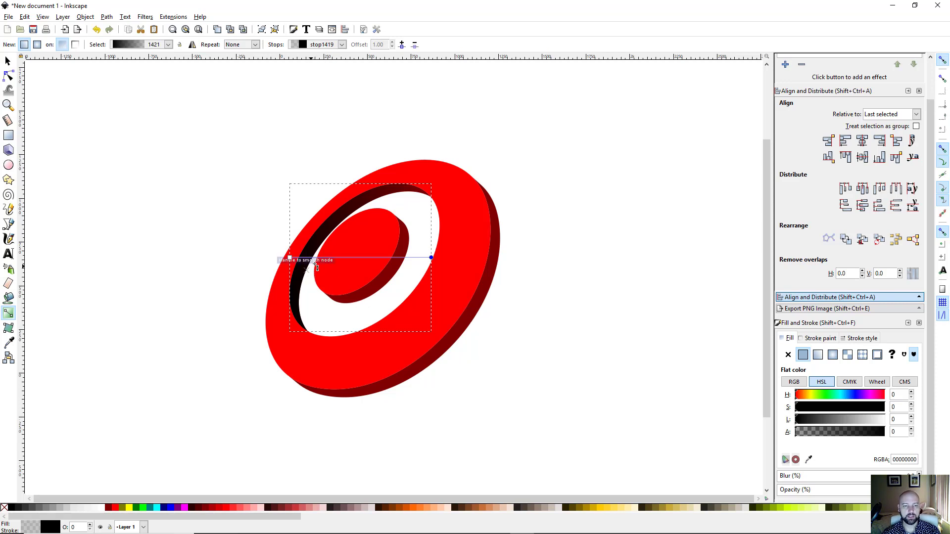
{"action": "left_click_drag", "start_coordinate": [291, 259], "coordinate": [448, 142]}
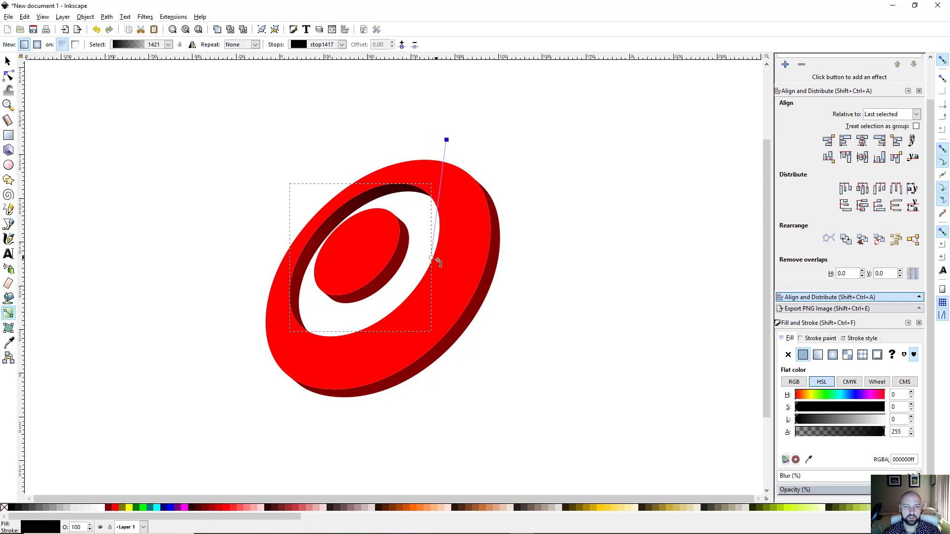
Step: Run the wall gradient from the ring's top edge to the inner disc, with maroon stops and a darkened start
{"action": "left_click_drag", "start_coordinate": [431, 257], "coordinate": [345, 303]}
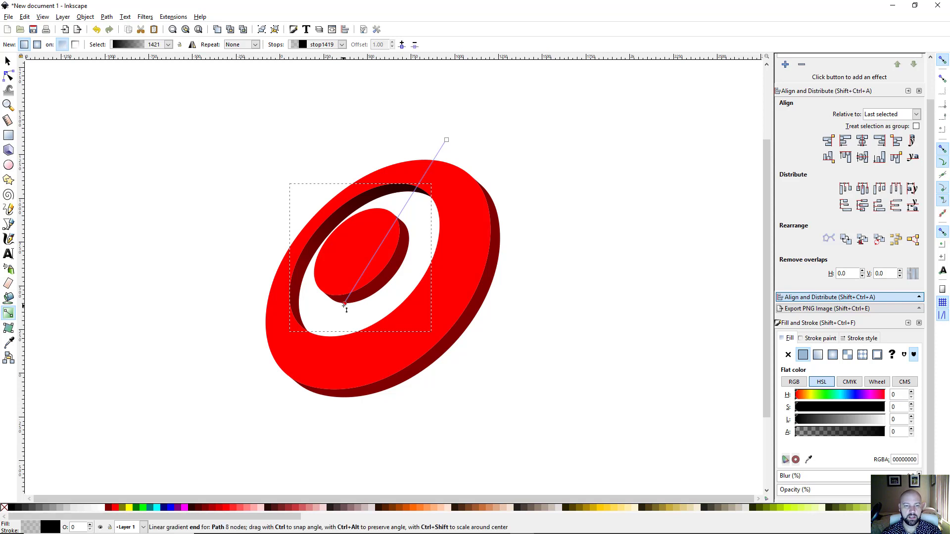
{"action": "left_click_drag", "start_coordinate": [345, 303], "coordinate": [376, 278]}
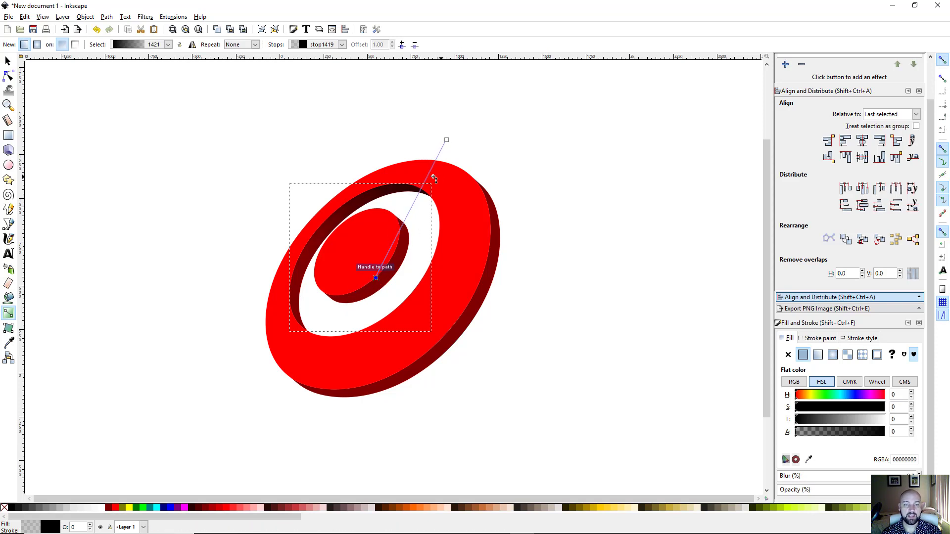
{"action": "left_click", "coordinate": [446, 140]}
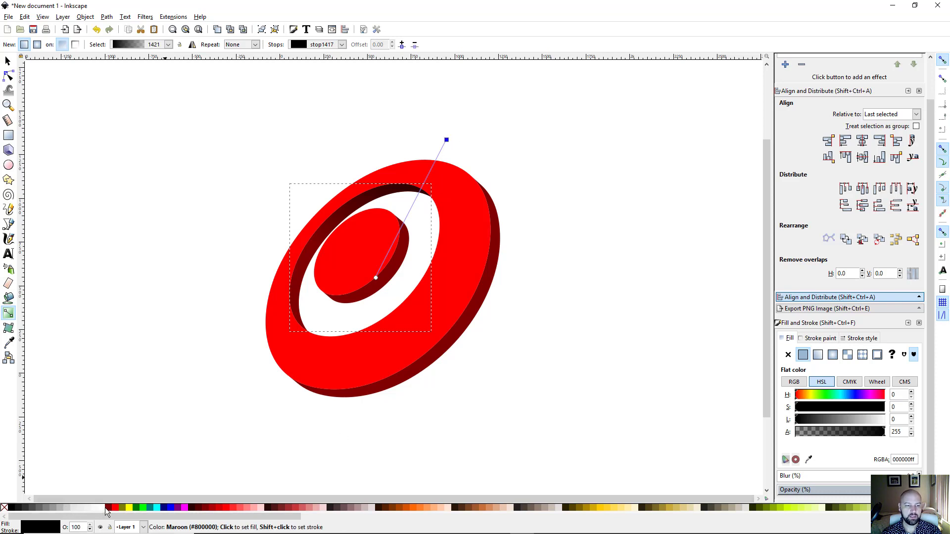
{"action": "left_click", "coordinate": [108, 508]}
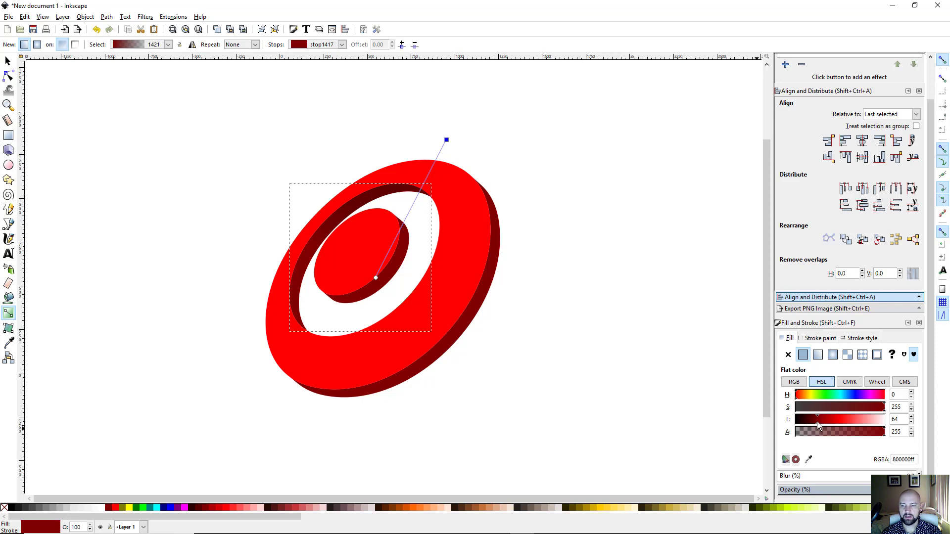
{"action": "left_click_drag", "start_coordinate": [817, 421], "coordinate": [808, 424]}
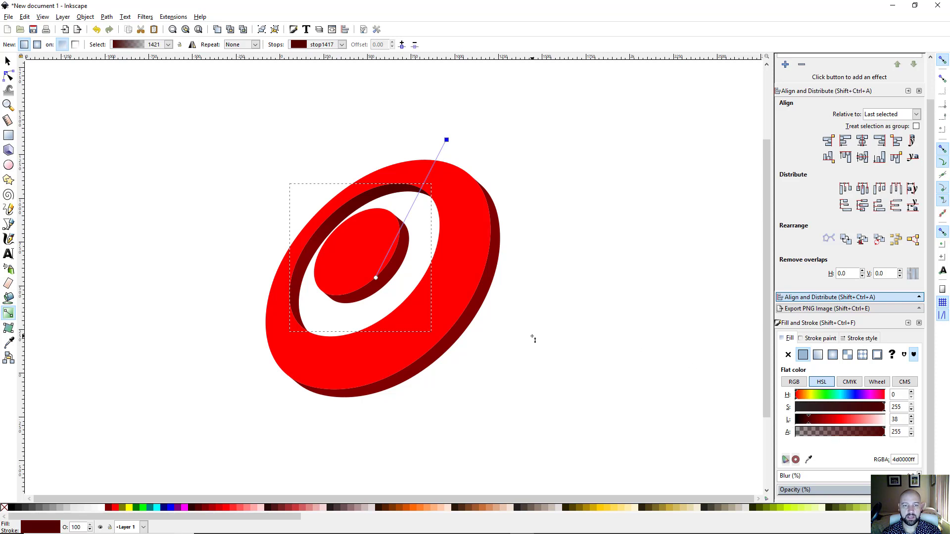
{"action": "left_click_drag", "start_coordinate": [377, 278], "coordinate": [370, 284]}
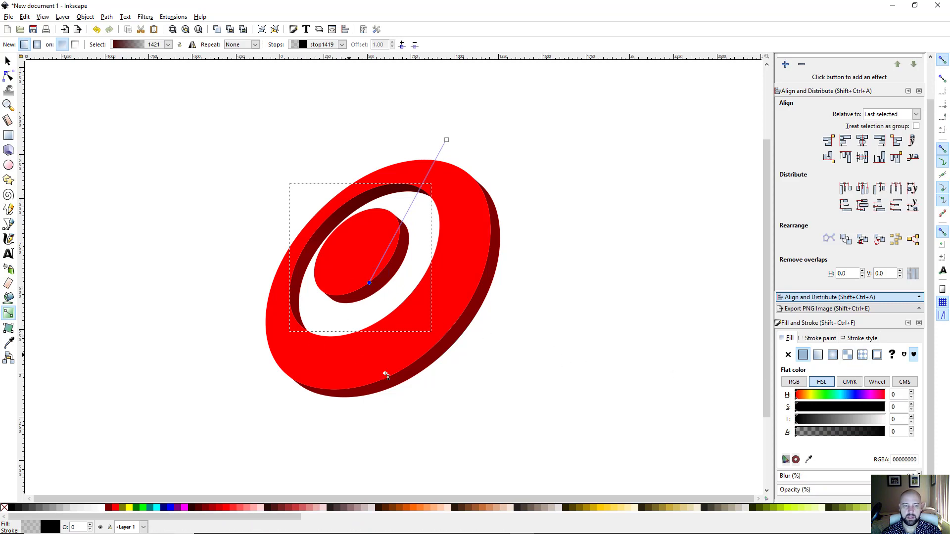
{"action": "left_click", "coordinate": [110, 508]}
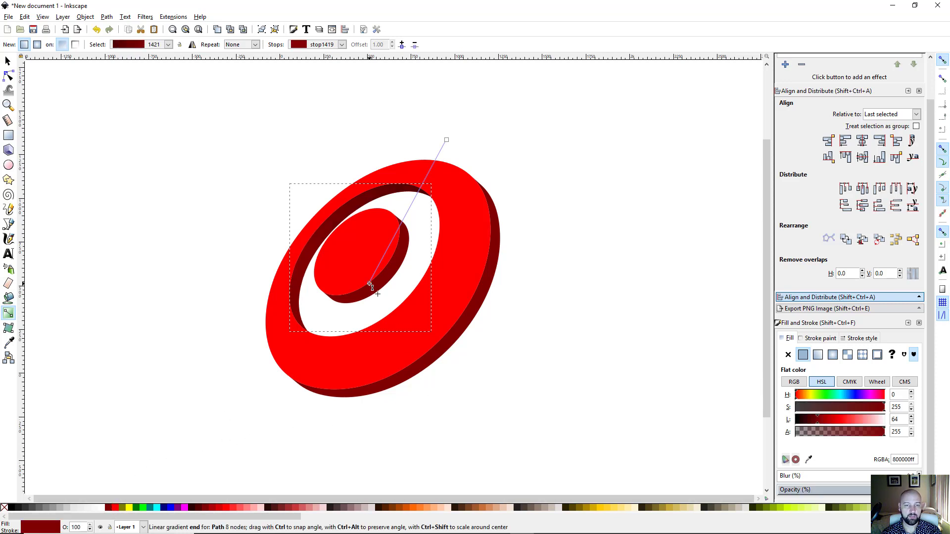
{"action": "left_click_drag", "start_coordinate": [370, 284], "coordinate": [337, 280]}
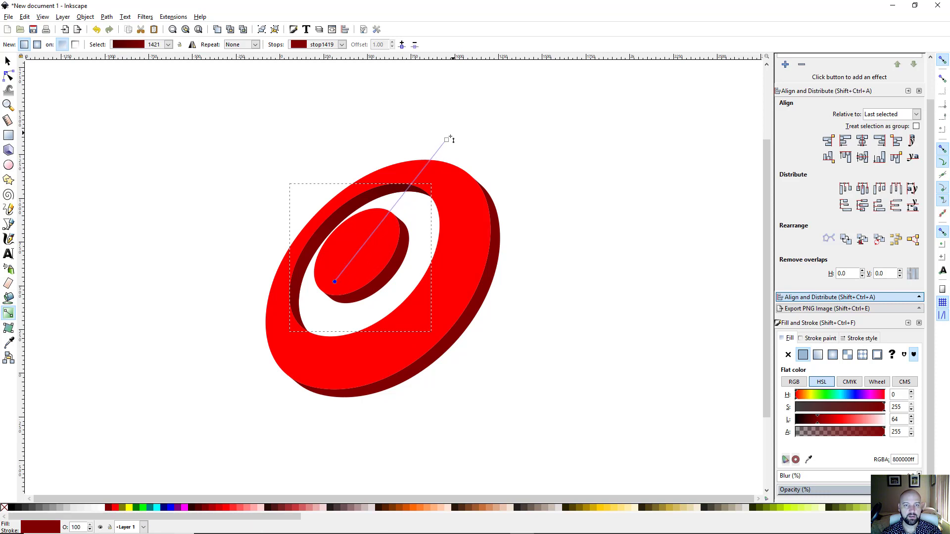
{"action": "left_click_drag", "start_coordinate": [447, 140], "coordinate": [420, 160]}
{"action": "left_click_drag", "start_coordinate": [334, 282], "coordinate": [343, 283]}
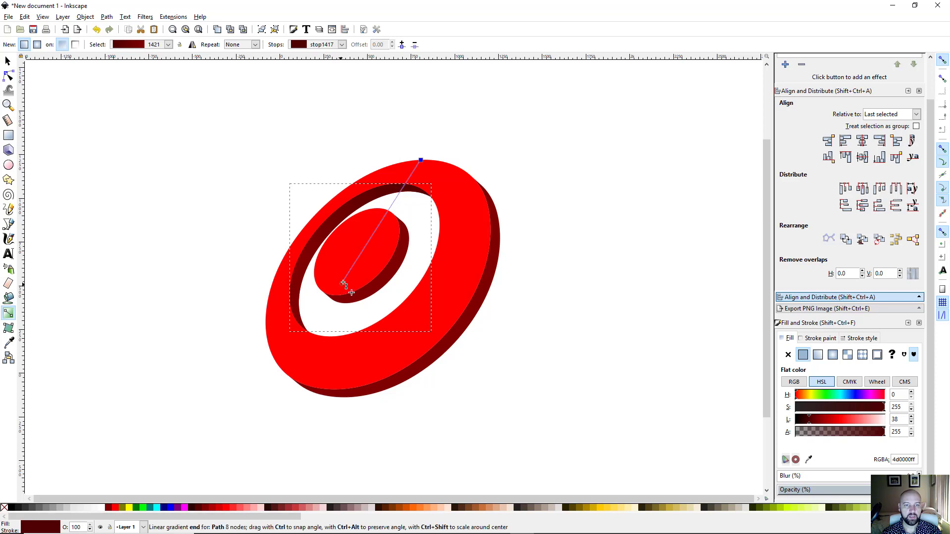
{"action": "left_click", "coordinate": [344, 282]}
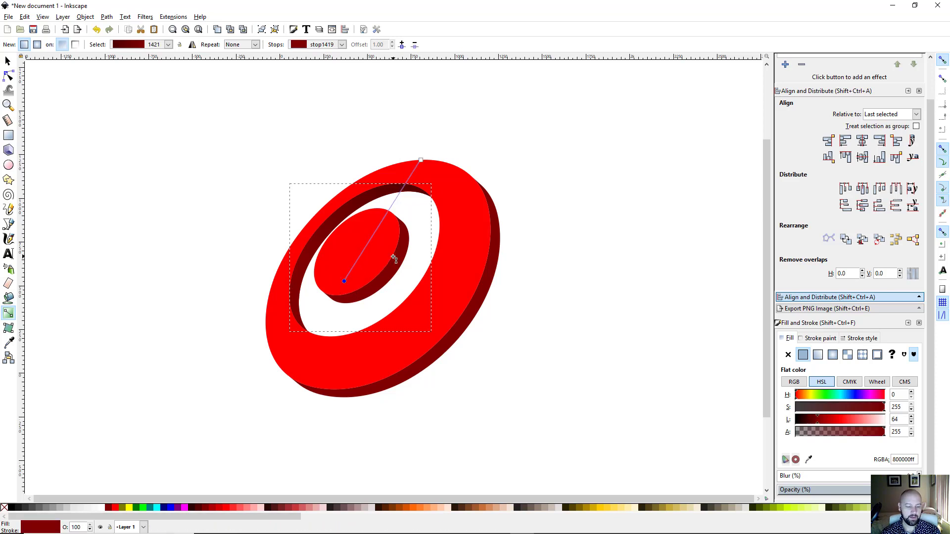
Step: Give the inner disc's dark-red side piece a linear fill using the existing gradient 1421
{"action": "key", "text": "s"}
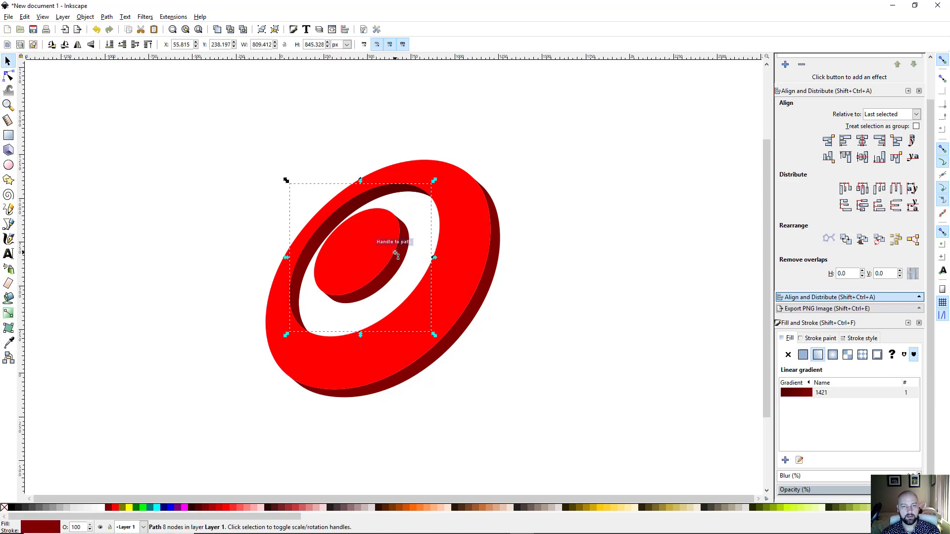
{"action": "left_click", "coordinate": [395, 269]}
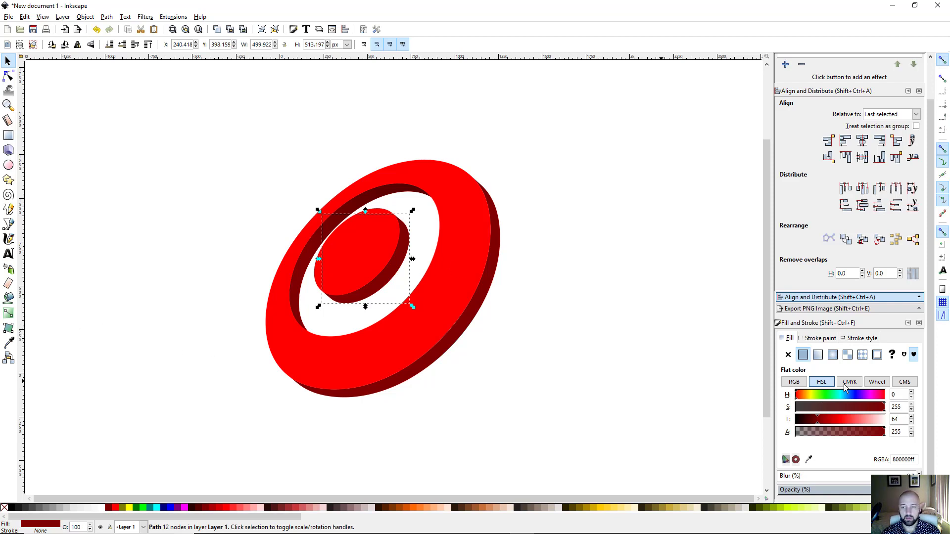
{"action": "left_click", "coordinate": [818, 355]}
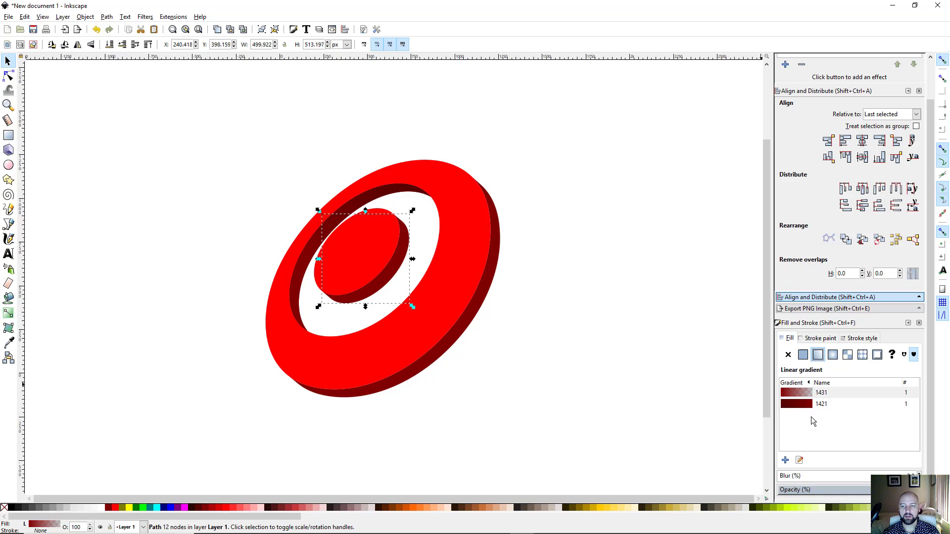
{"action": "left_click", "coordinate": [797, 406]}
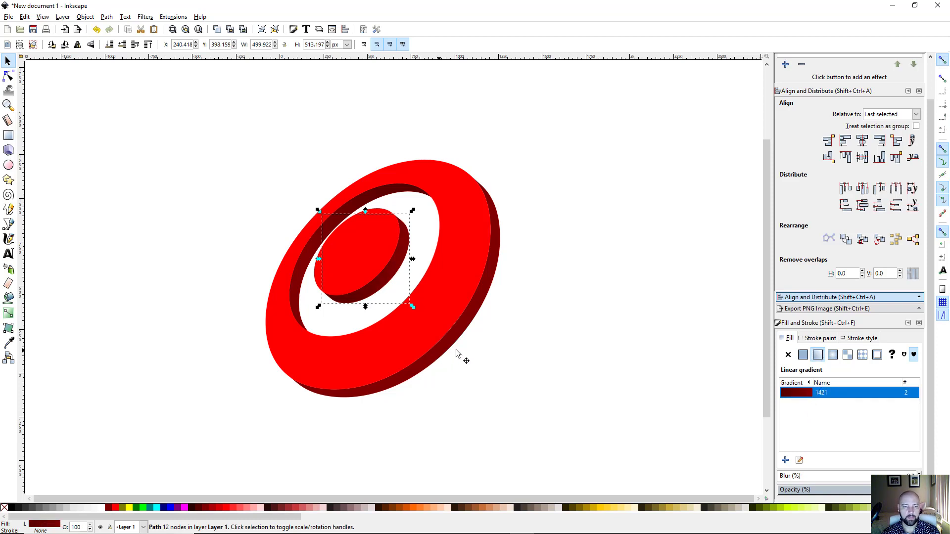
{"action": "left_click", "coordinate": [8, 314]}
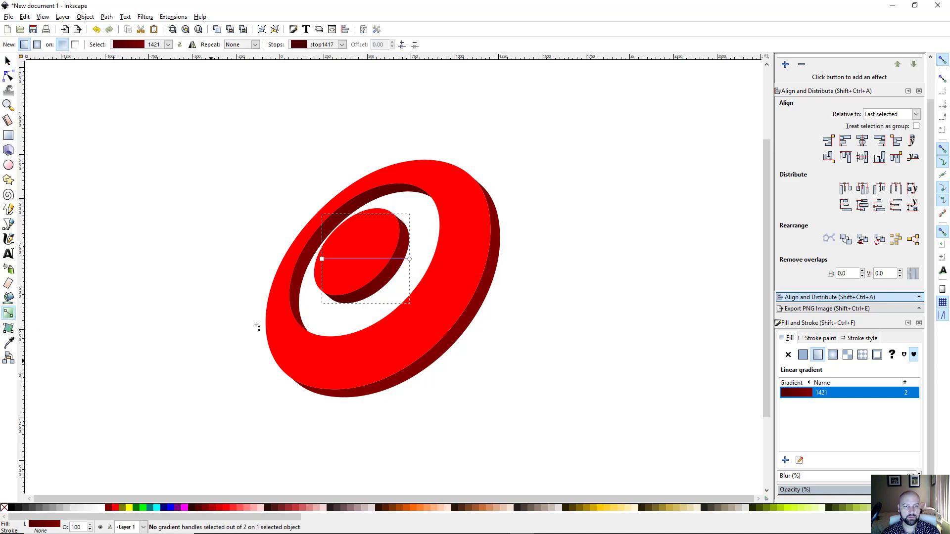
Step: Drag the disc gradient's start and end handles into a short diagonal across its side
{"action": "mouse_move", "coordinate": [323, 259]}
{"action": "left_mouse_down"}
{"action": "mouse_move", "coordinate": [390, 278]}
{"action": "mouse_move", "coordinate": [338, 318]}
{"action": "left_mouse_up"}
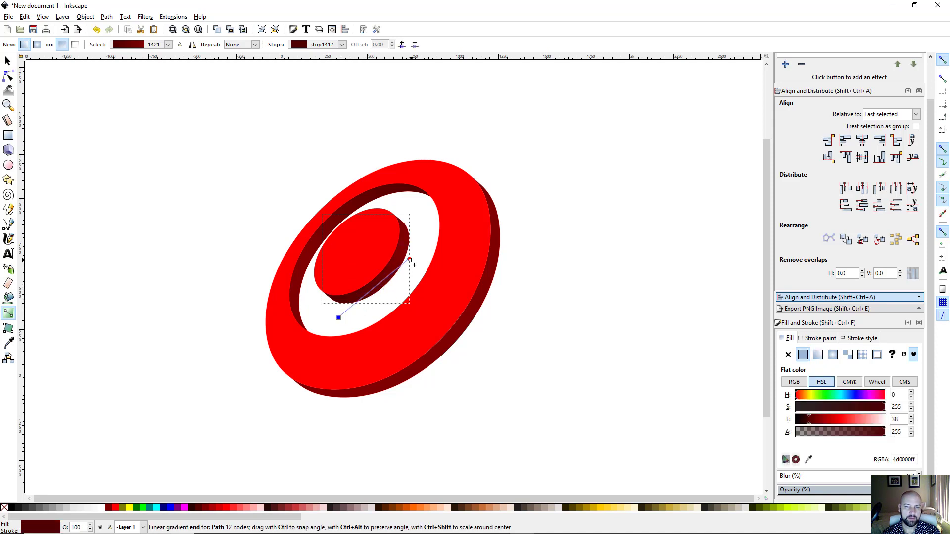
{"action": "left_click_drag", "start_coordinate": [410, 260], "coordinate": [429, 234]}
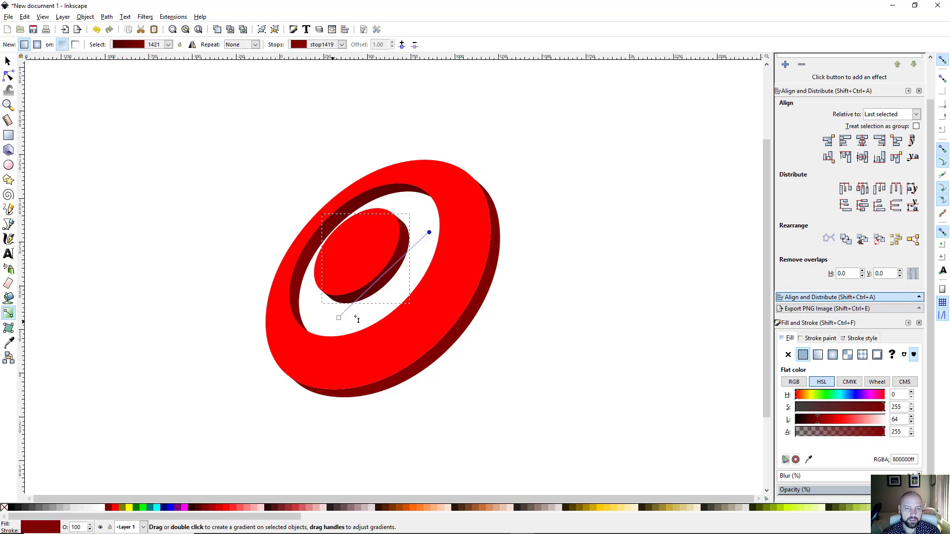
{"action": "left_click_drag", "start_coordinate": [430, 233], "coordinate": [439, 226]}
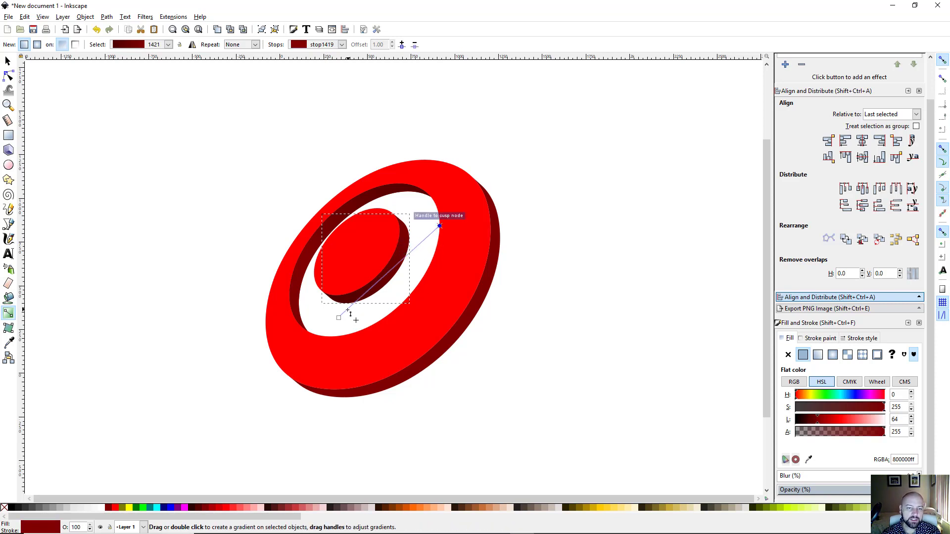
{"action": "left_click_drag", "start_coordinate": [339, 318], "coordinate": [362, 313]}
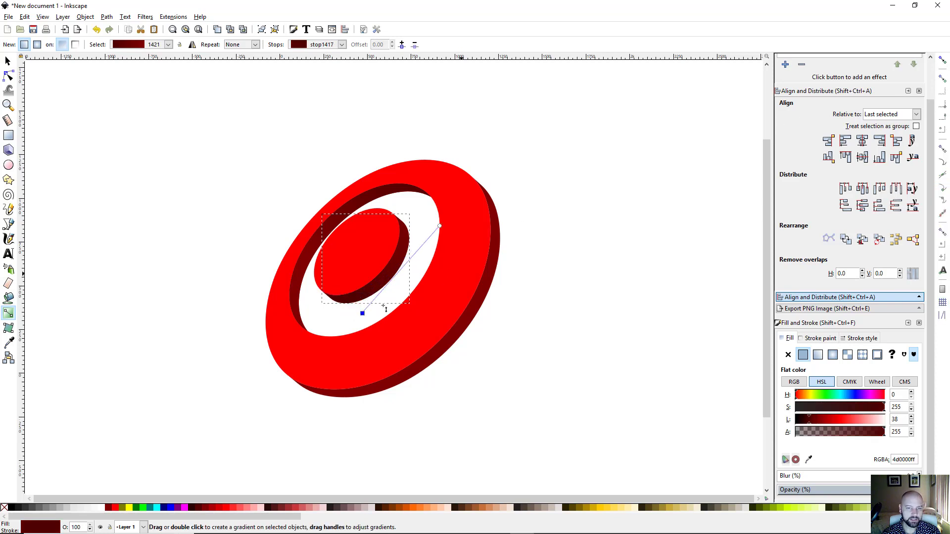
{"action": "left_click_drag", "start_coordinate": [362, 313], "coordinate": [379, 320]}
{"action": "left_click_drag", "start_coordinate": [439, 227], "coordinate": [411, 260]}
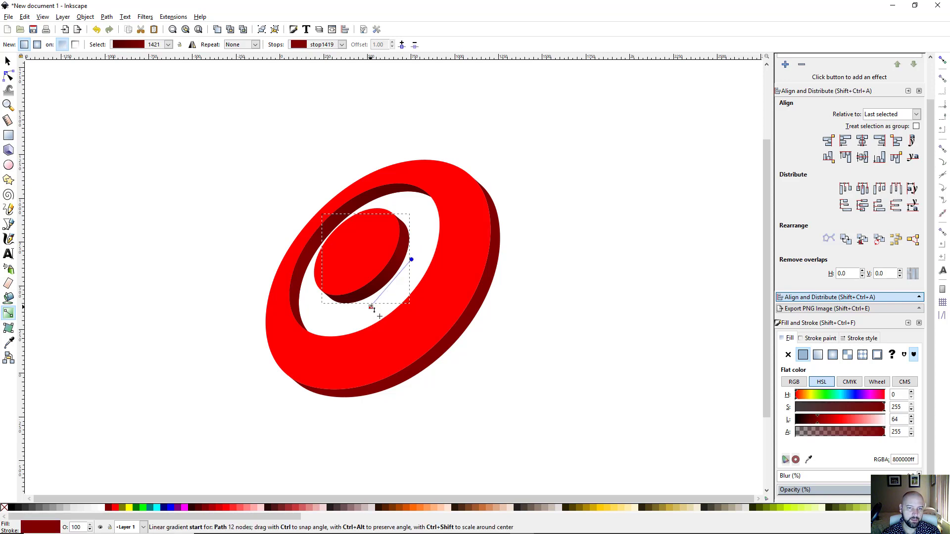
{"action": "left_click_drag", "start_coordinate": [371, 307], "coordinate": [381, 295]}
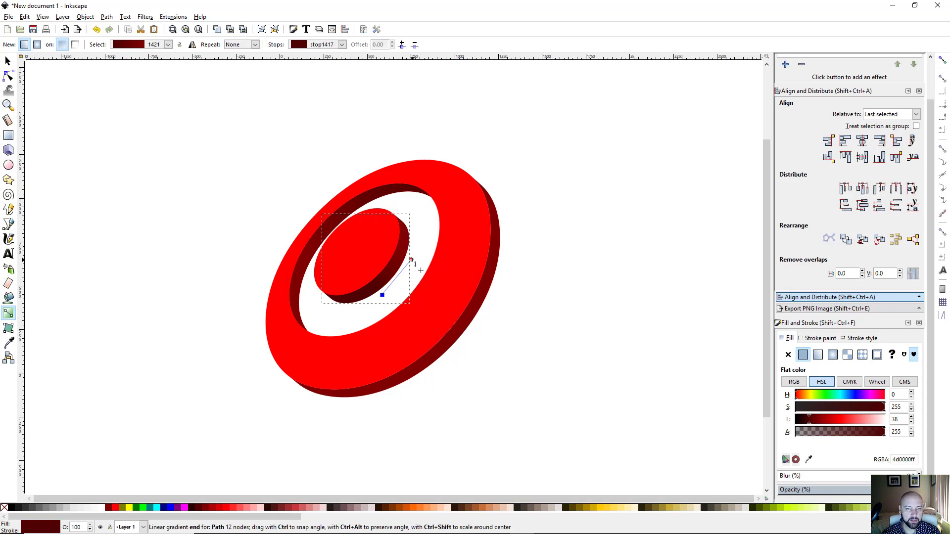
{"action": "left_click_drag", "start_coordinate": [413, 260], "coordinate": [418, 255]}
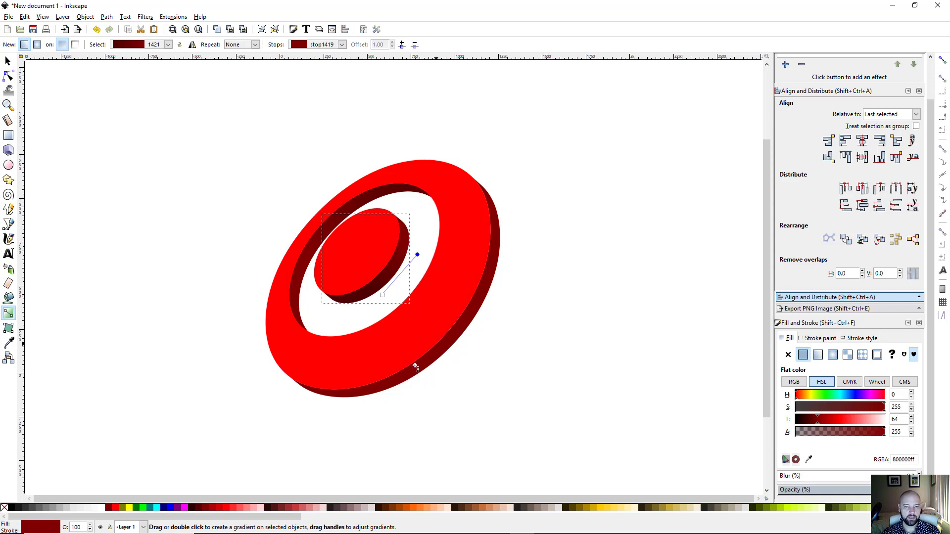
{"action": "key", "text": "s"}
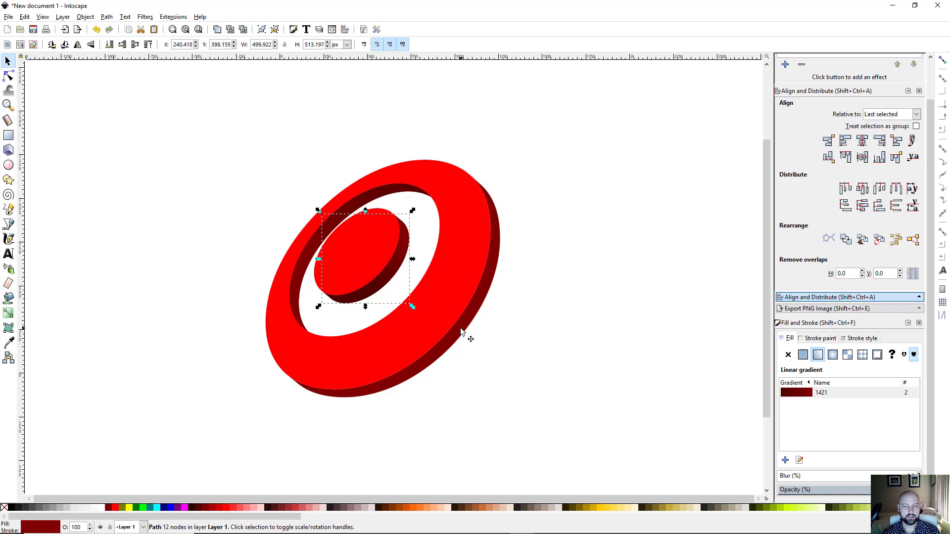
Step: Apply the dark-red linear gradient 1421 to the large ring's side extrusion
{"action": "left_click", "coordinate": [464, 324]}
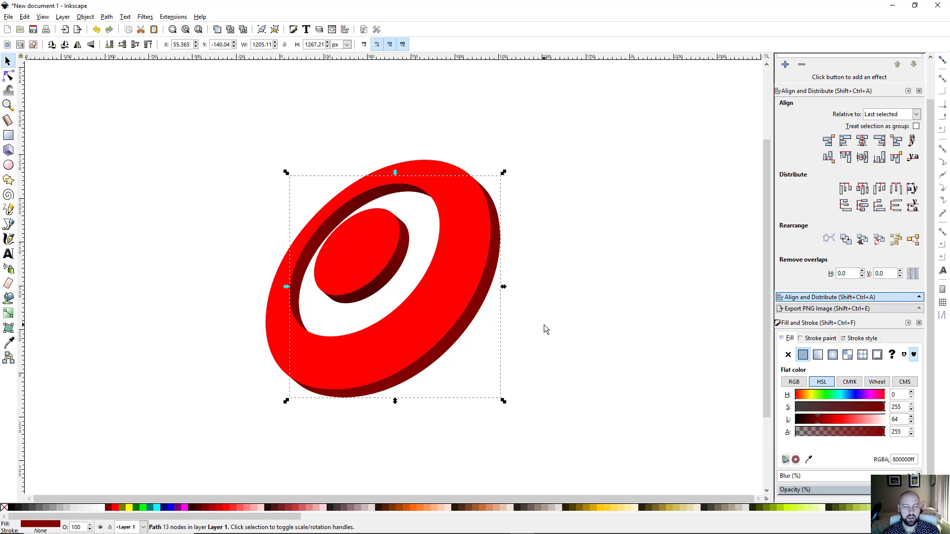
{"action": "left_click", "coordinate": [819, 357]}
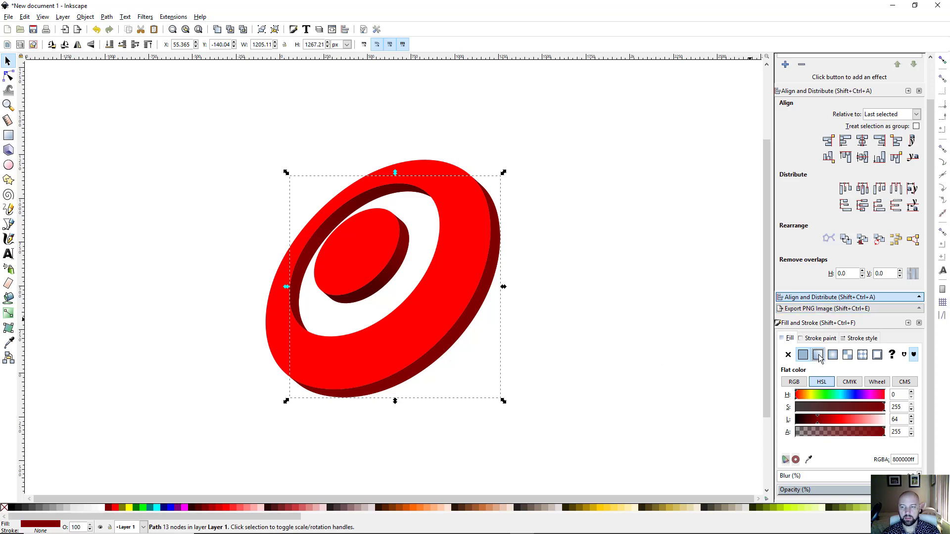
{"action": "left_click", "coordinate": [797, 405]}
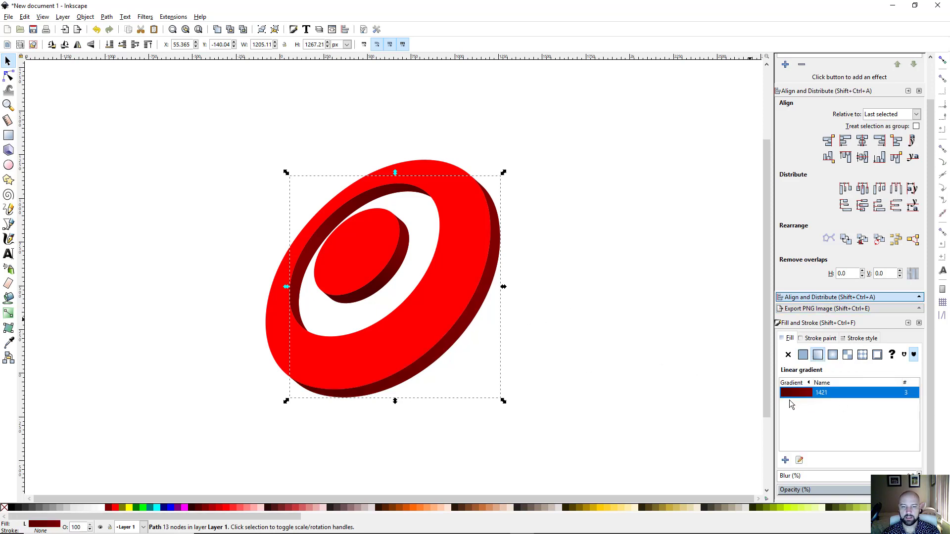
{"action": "left_click", "coordinate": [9, 315]}
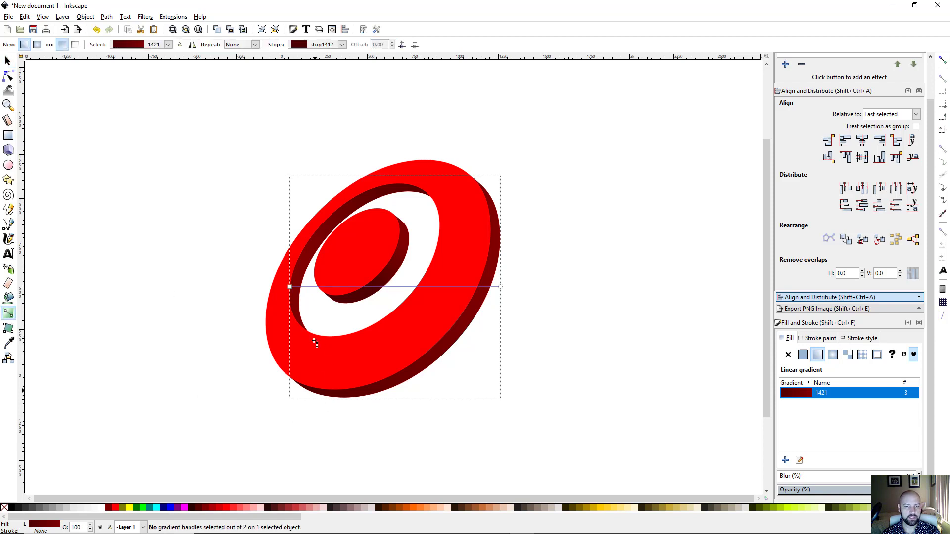
Step: Angle the ring gradient diagonally from the ring's lower edge toward the upper right
{"action": "left_click_drag", "start_coordinate": [291, 289], "coordinate": [364, 420]}
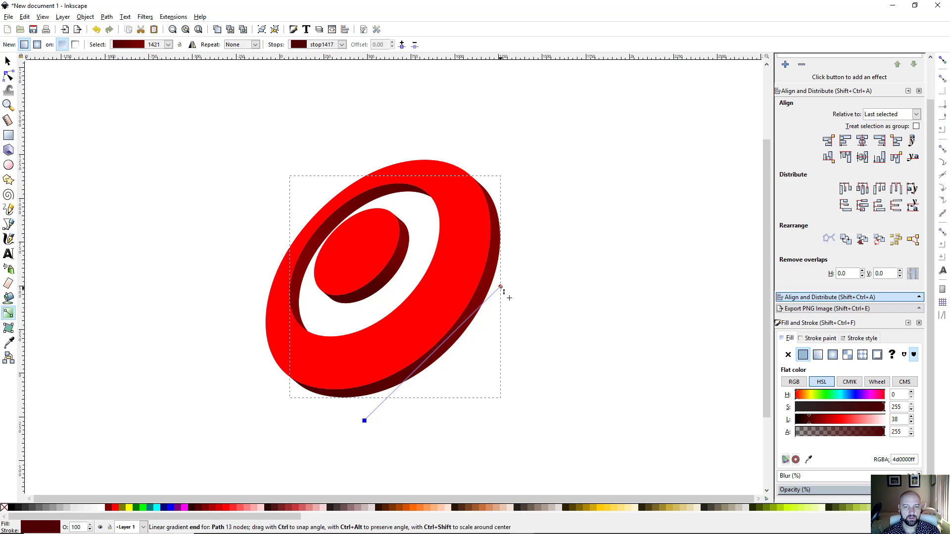
{"action": "left_click_drag", "start_coordinate": [500, 287], "coordinate": [543, 251]}
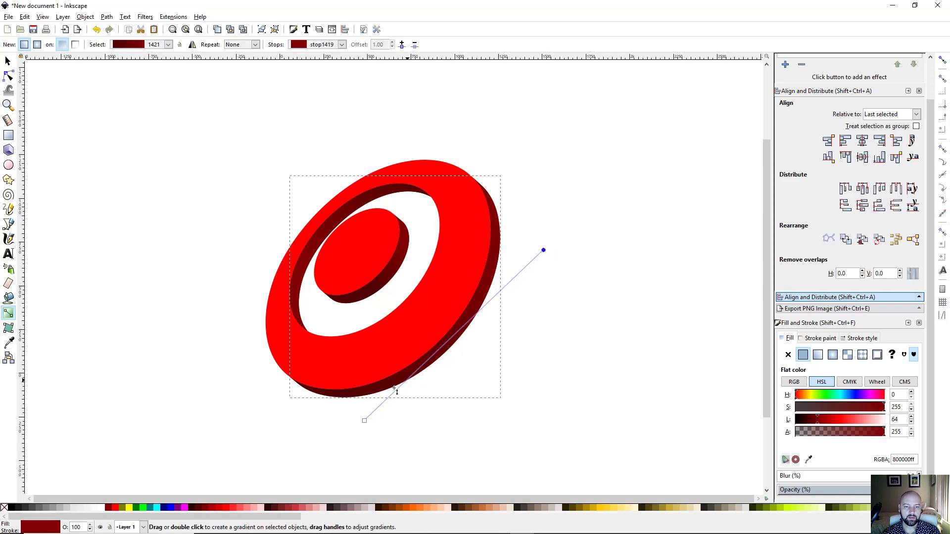
{"action": "left_click_drag", "start_coordinate": [364, 421], "coordinate": [403, 405]}
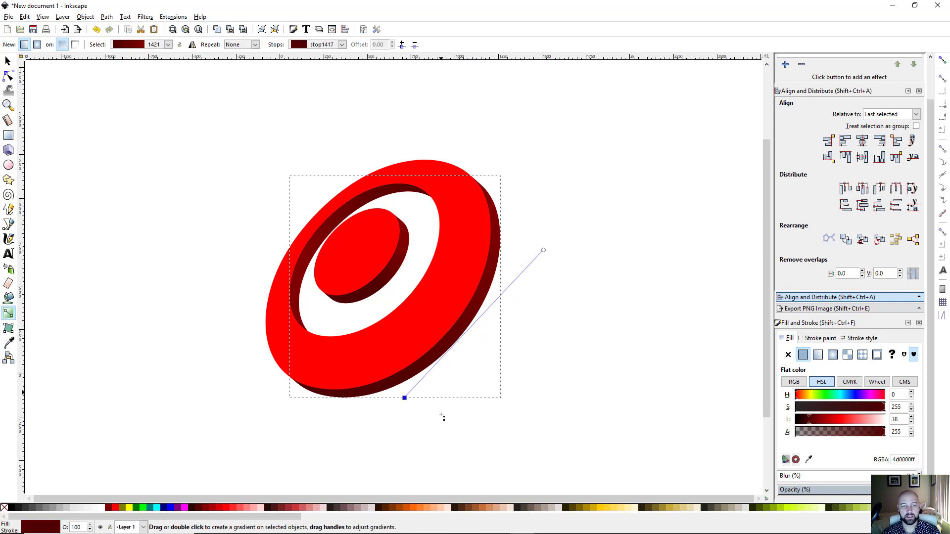
{"action": "left_click_drag", "start_coordinate": [408, 400], "coordinate": [402, 409]}
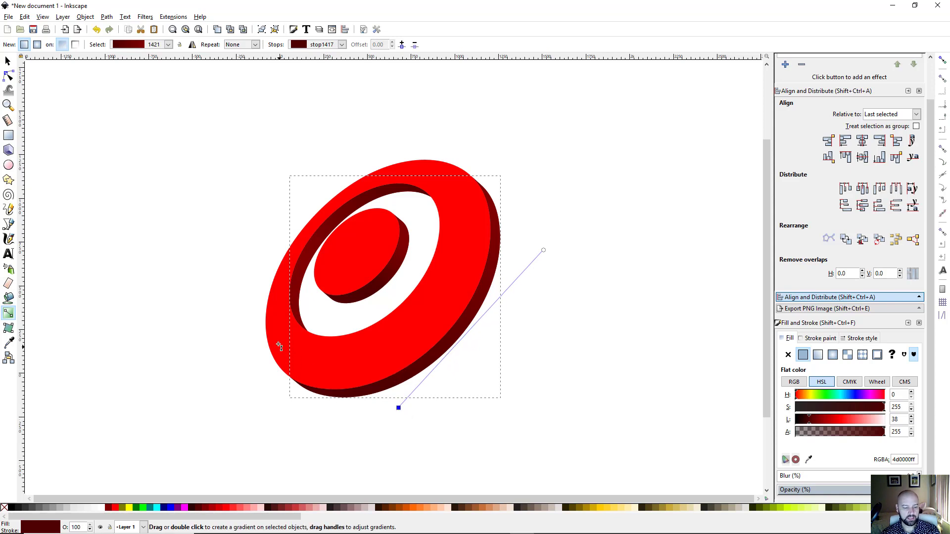
Step: Select the ring's red front face and switch its fill to a linear gradient
{"action": "key", "text": "s"}
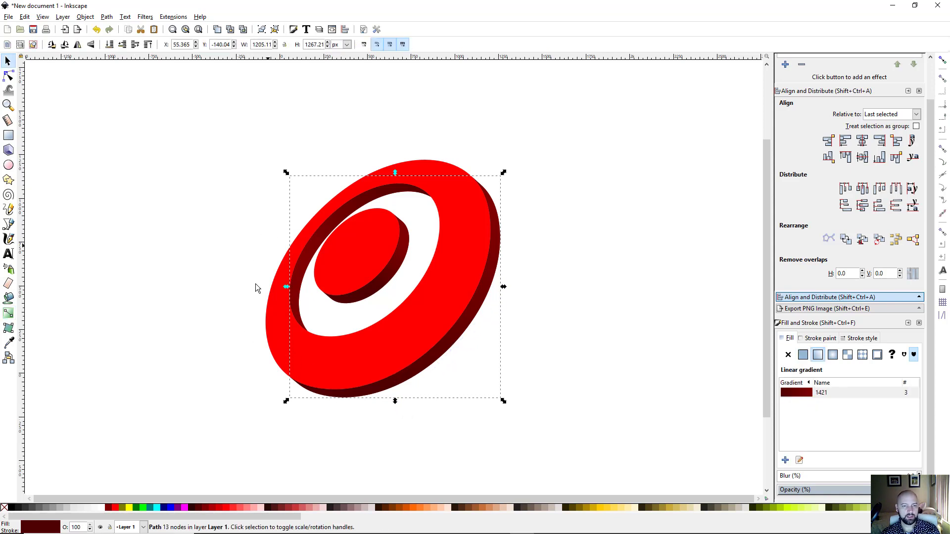
{"action": "left_click", "coordinate": [218, 274]}
{"action": "left_click", "coordinate": [361, 185]}
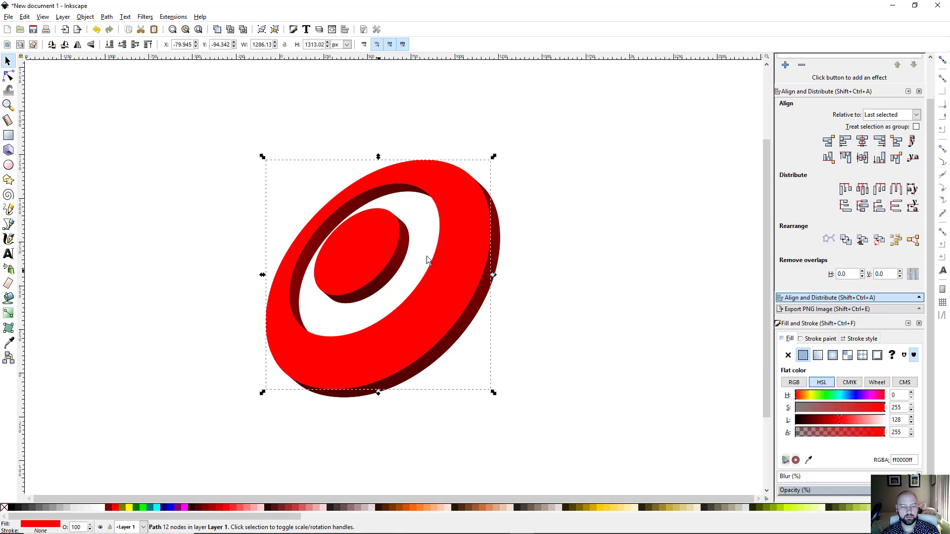
{"action": "key", "text": "ctrl"}
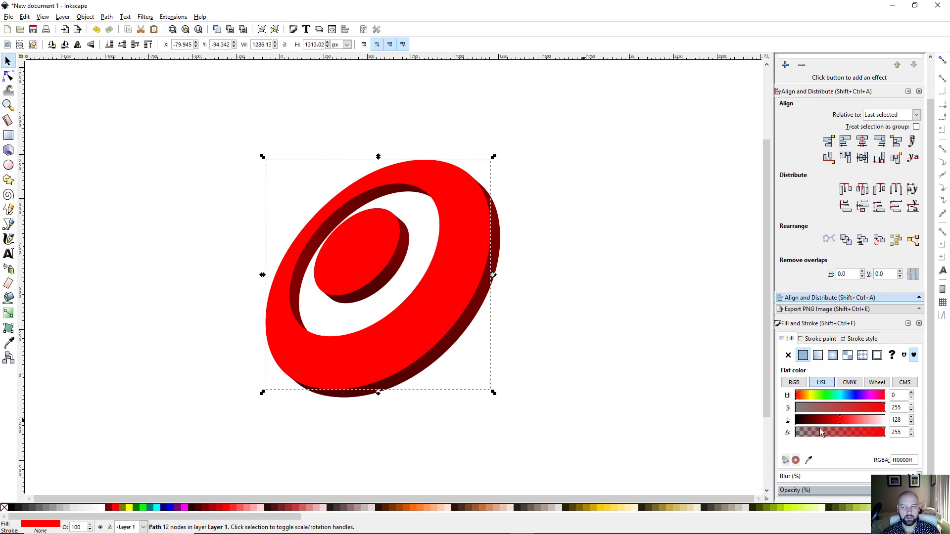
{"action": "left_click", "coordinate": [818, 356]}
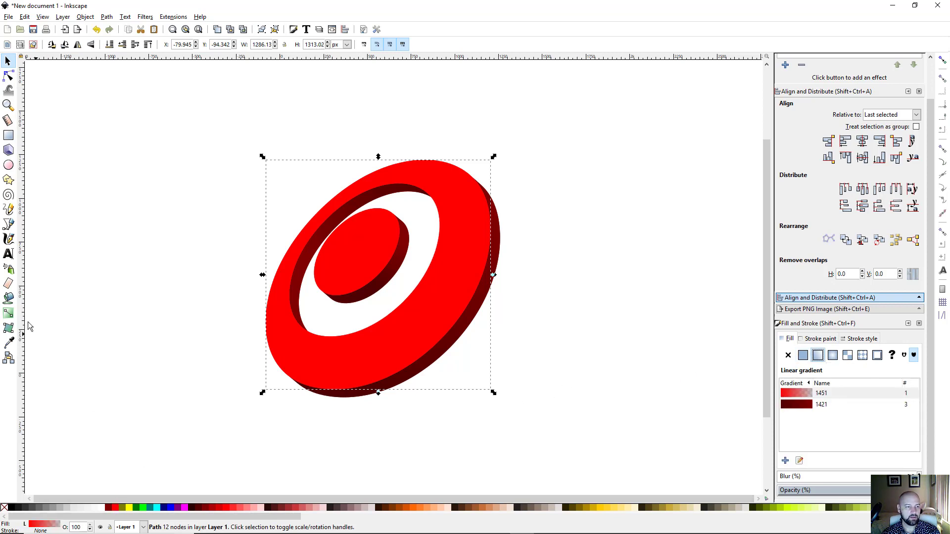
{"action": "left_click", "coordinate": [8, 313]}
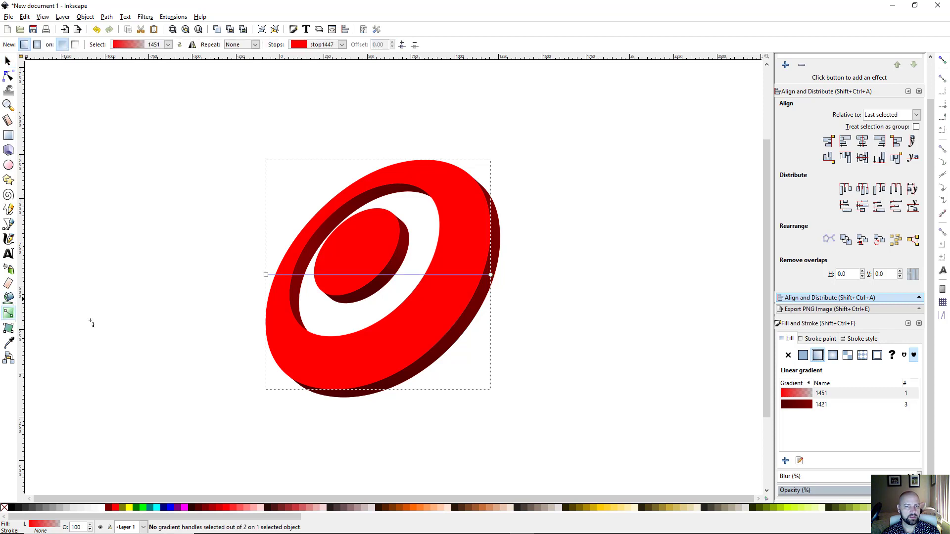
Step: Make the gradient start white at the upper left and end full red at the lower right
{"action": "left_click", "coordinate": [266, 276]}
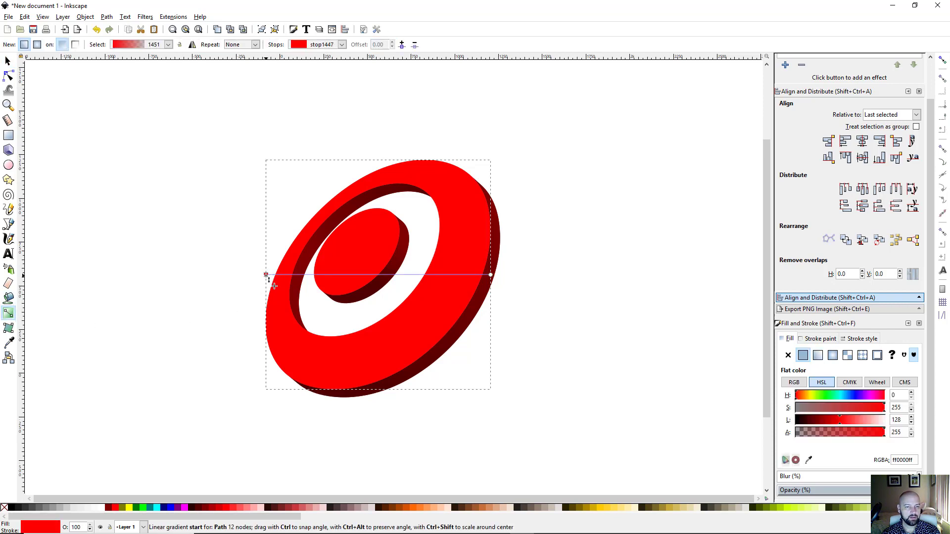
{"action": "left_click", "coordinate": [104, 509]}
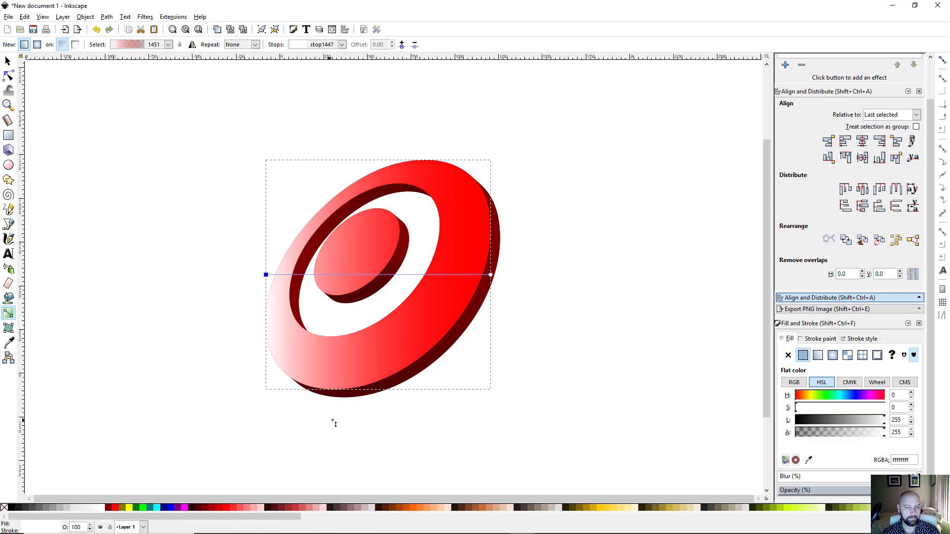
{"action": "left_click_drag", "start_coordinate": [266, 275], "coordinate": [315, 169]}
{"action": "mouse_move", "coordinate": [492, 275]}
{"action": "left_mouse_down"}
{"action": "mouse_move", "coordinate": [489, 359]}
{"action": "mouse_move", "coordinate": [476, 350]}
{"action": "mouse_move", "coordinate": [483, 372]}
{"action": "mouse_move", "coordinate": [472, 353]}
{"action": "left_mouse_up"}
{"action": "left_click_drag", "start_coordinate": [321, 176], "coordinate": [323, 182]}
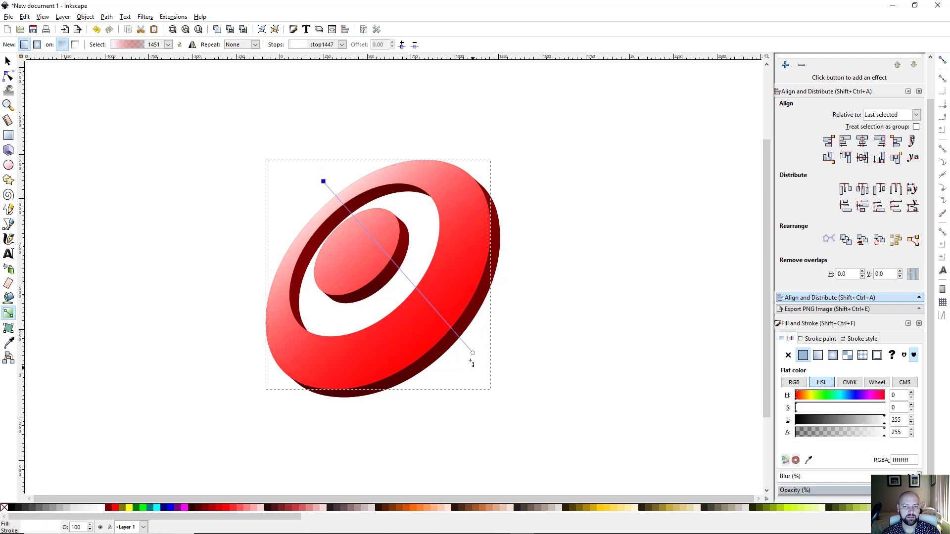
{"action": "left_click_drag", "start_coordinate": [472, 353], "coordinate": [475, 365]}
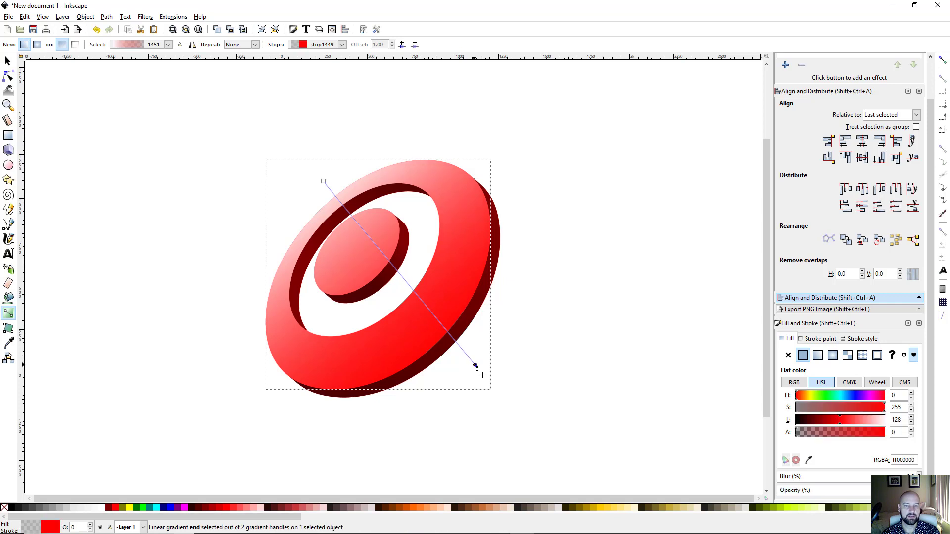
{"action": "key", "text": "s"}
{"action": "left_click", "coordinate": [544, 334]}
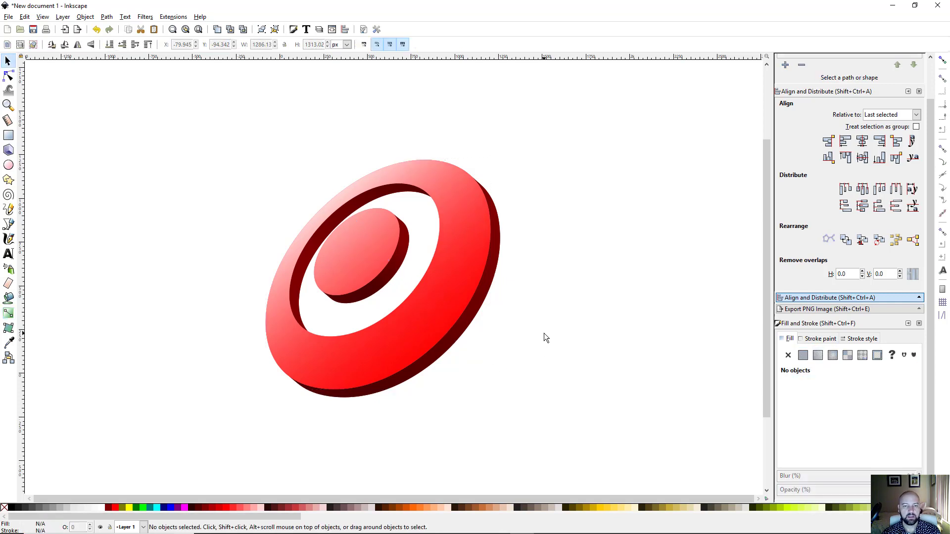
{"action": "left_click_drag", "start_coordinate": [546, 359], "coordinate": [526, 349]}
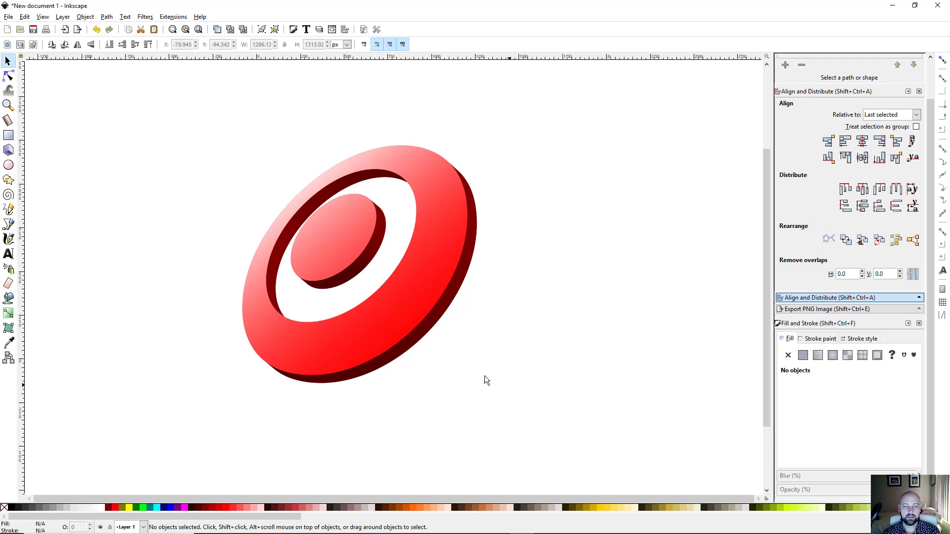
{"action": "left_click_drag", "start_coordinate": [479, 371], "coordinate": [496, 348]}
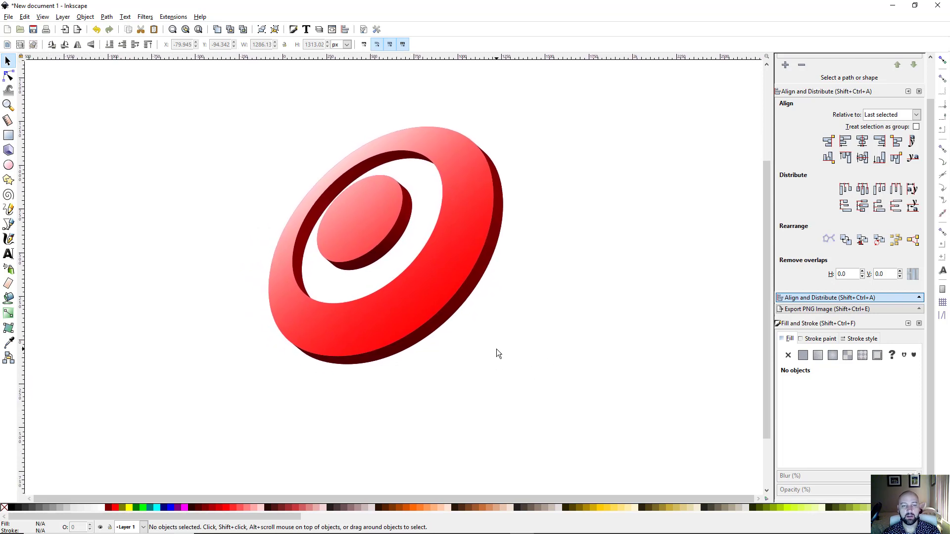